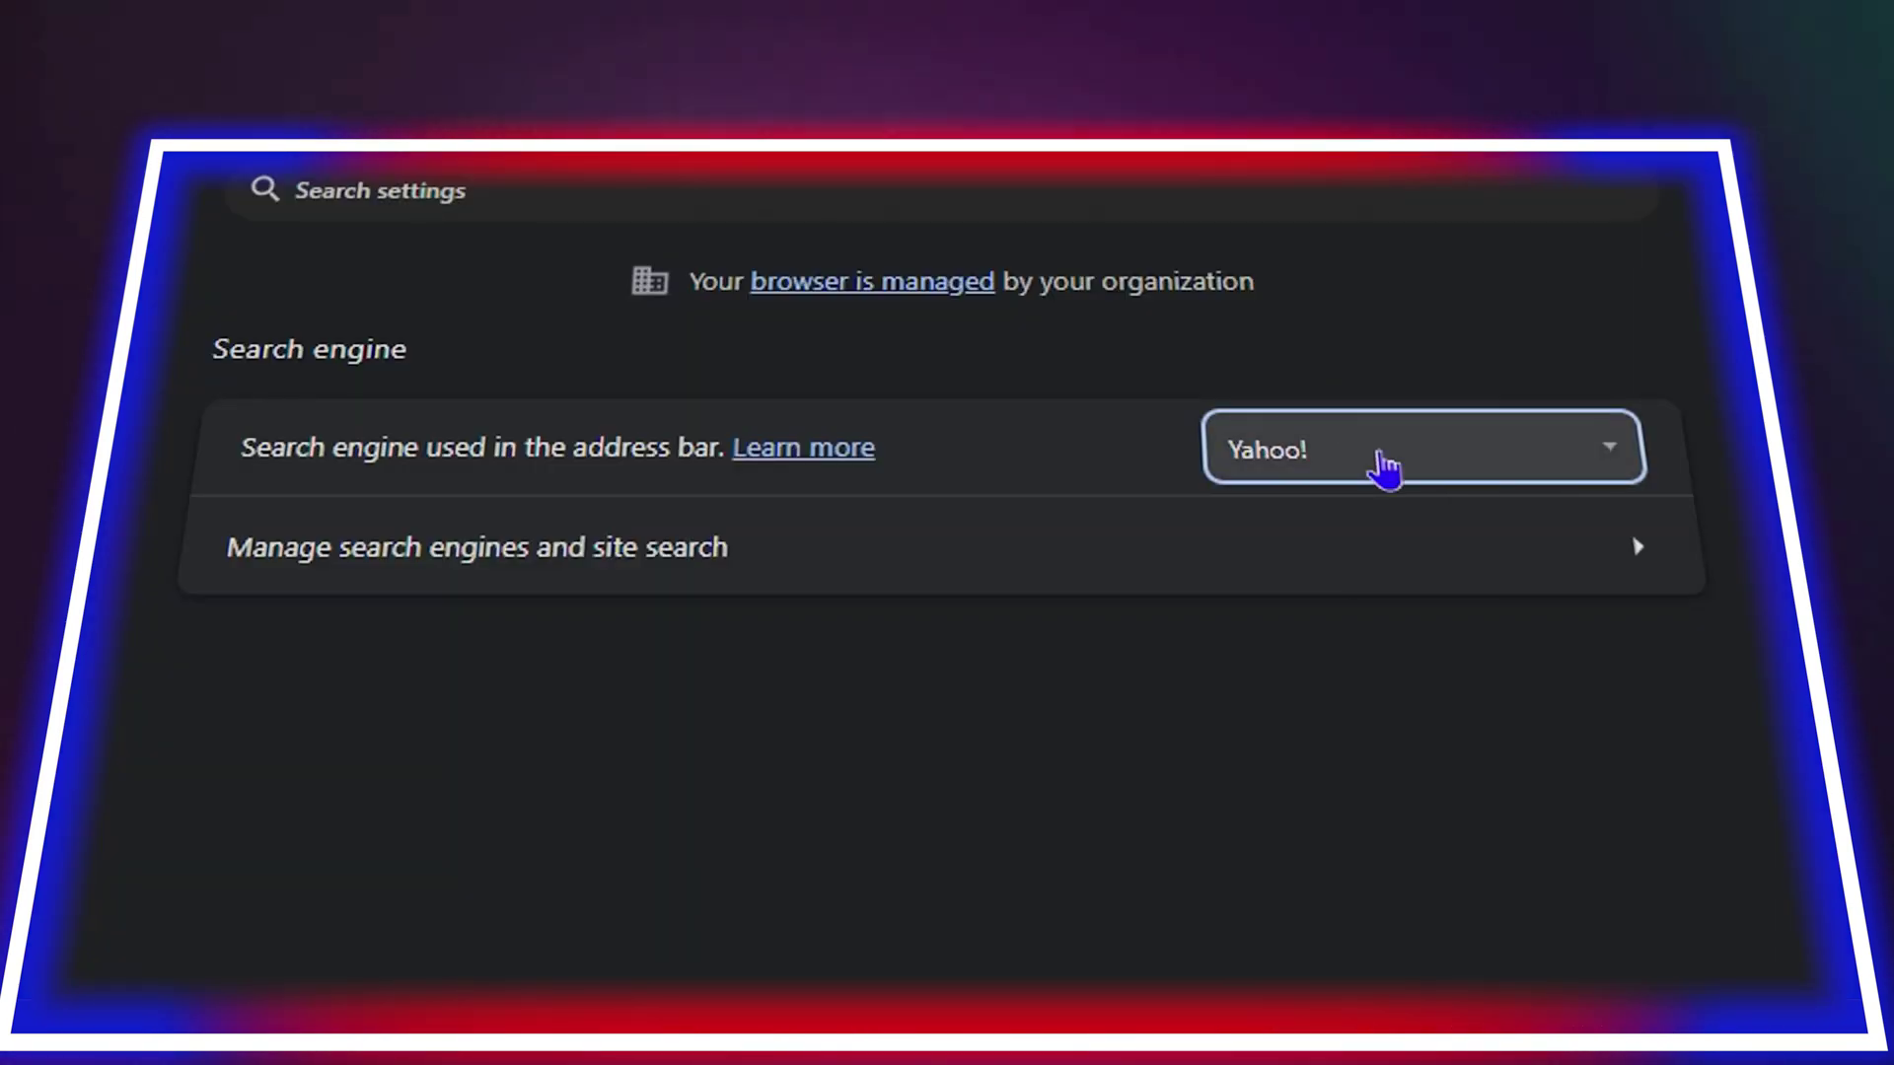
Set Google as the address bar's search engine and open the search engines and site search management page.
click(1376, 460)
click(1336, 512)
click(424, 568)
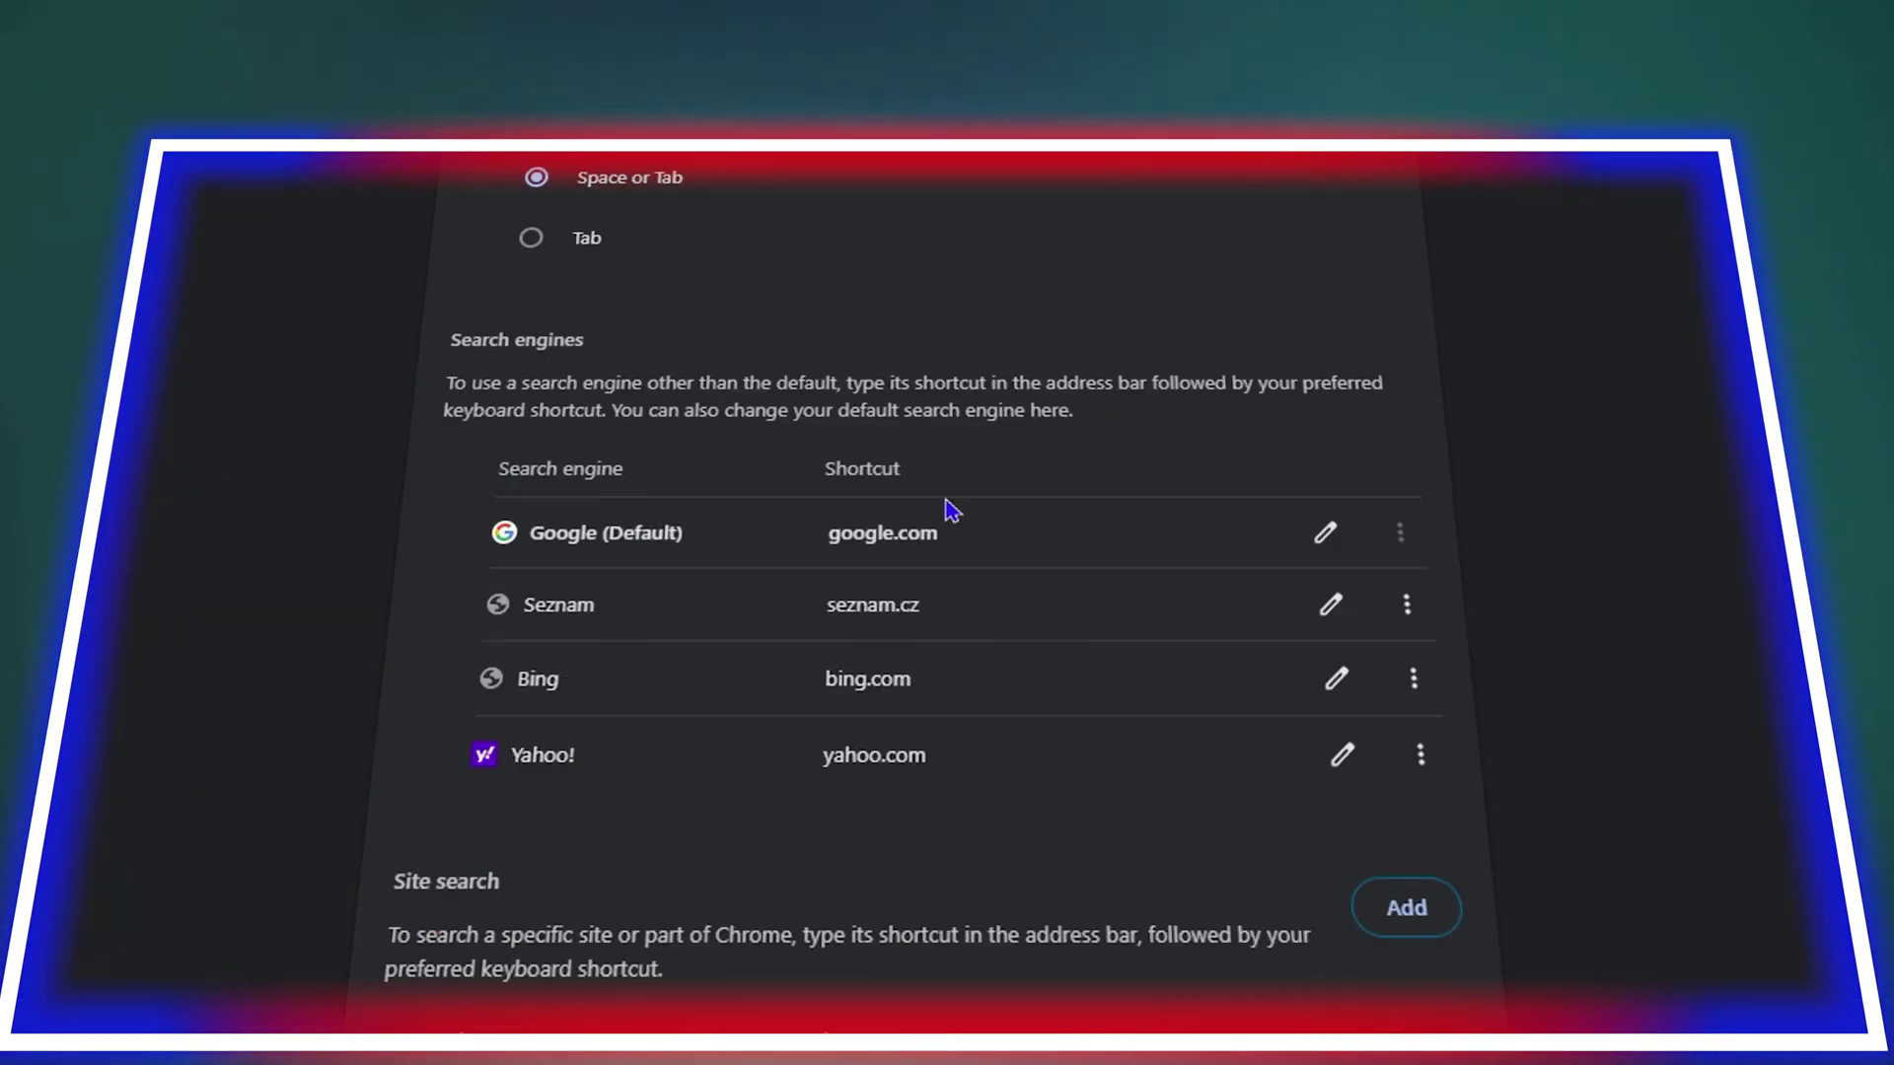
Delete Yahoo!, Seznam and Bing from the search engines list, leaving only the default Google entry.
click(1420, 753)
click(1322, 873)
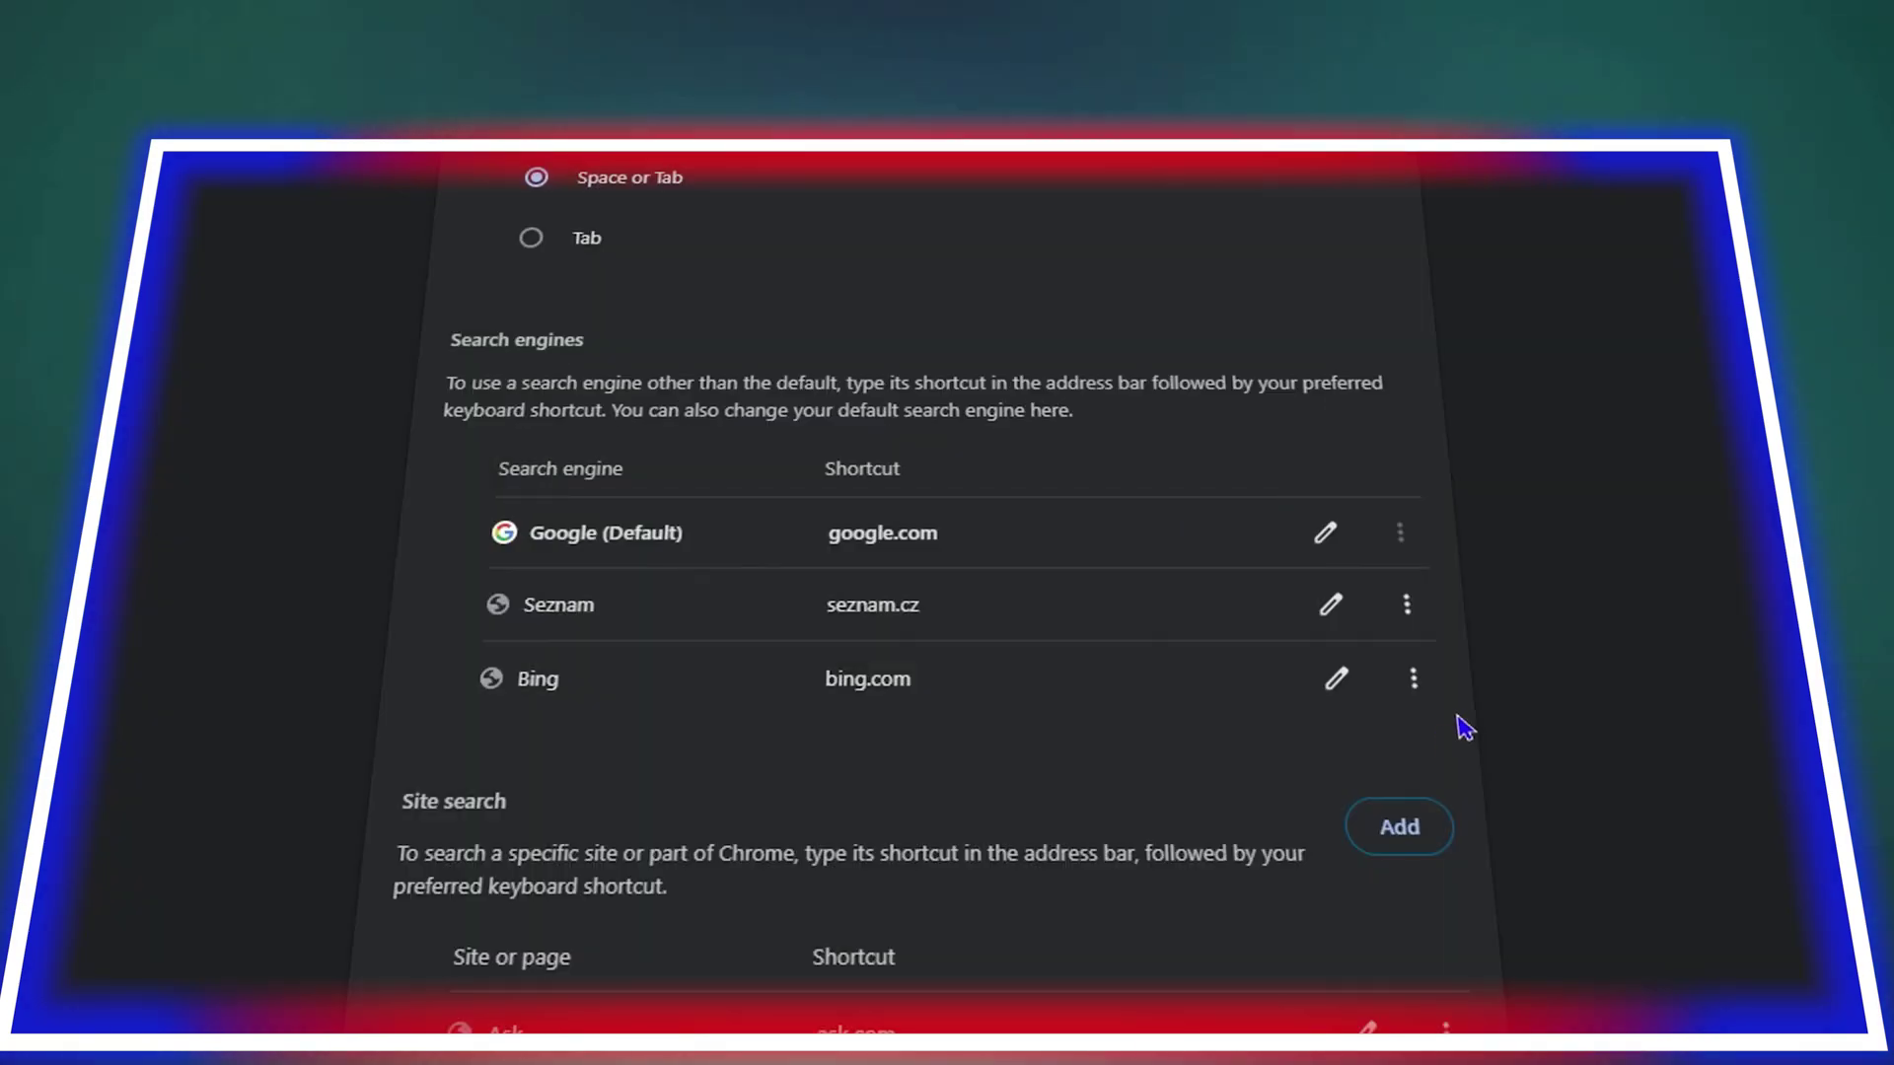
click(1407, 603)
click(1312, 690)
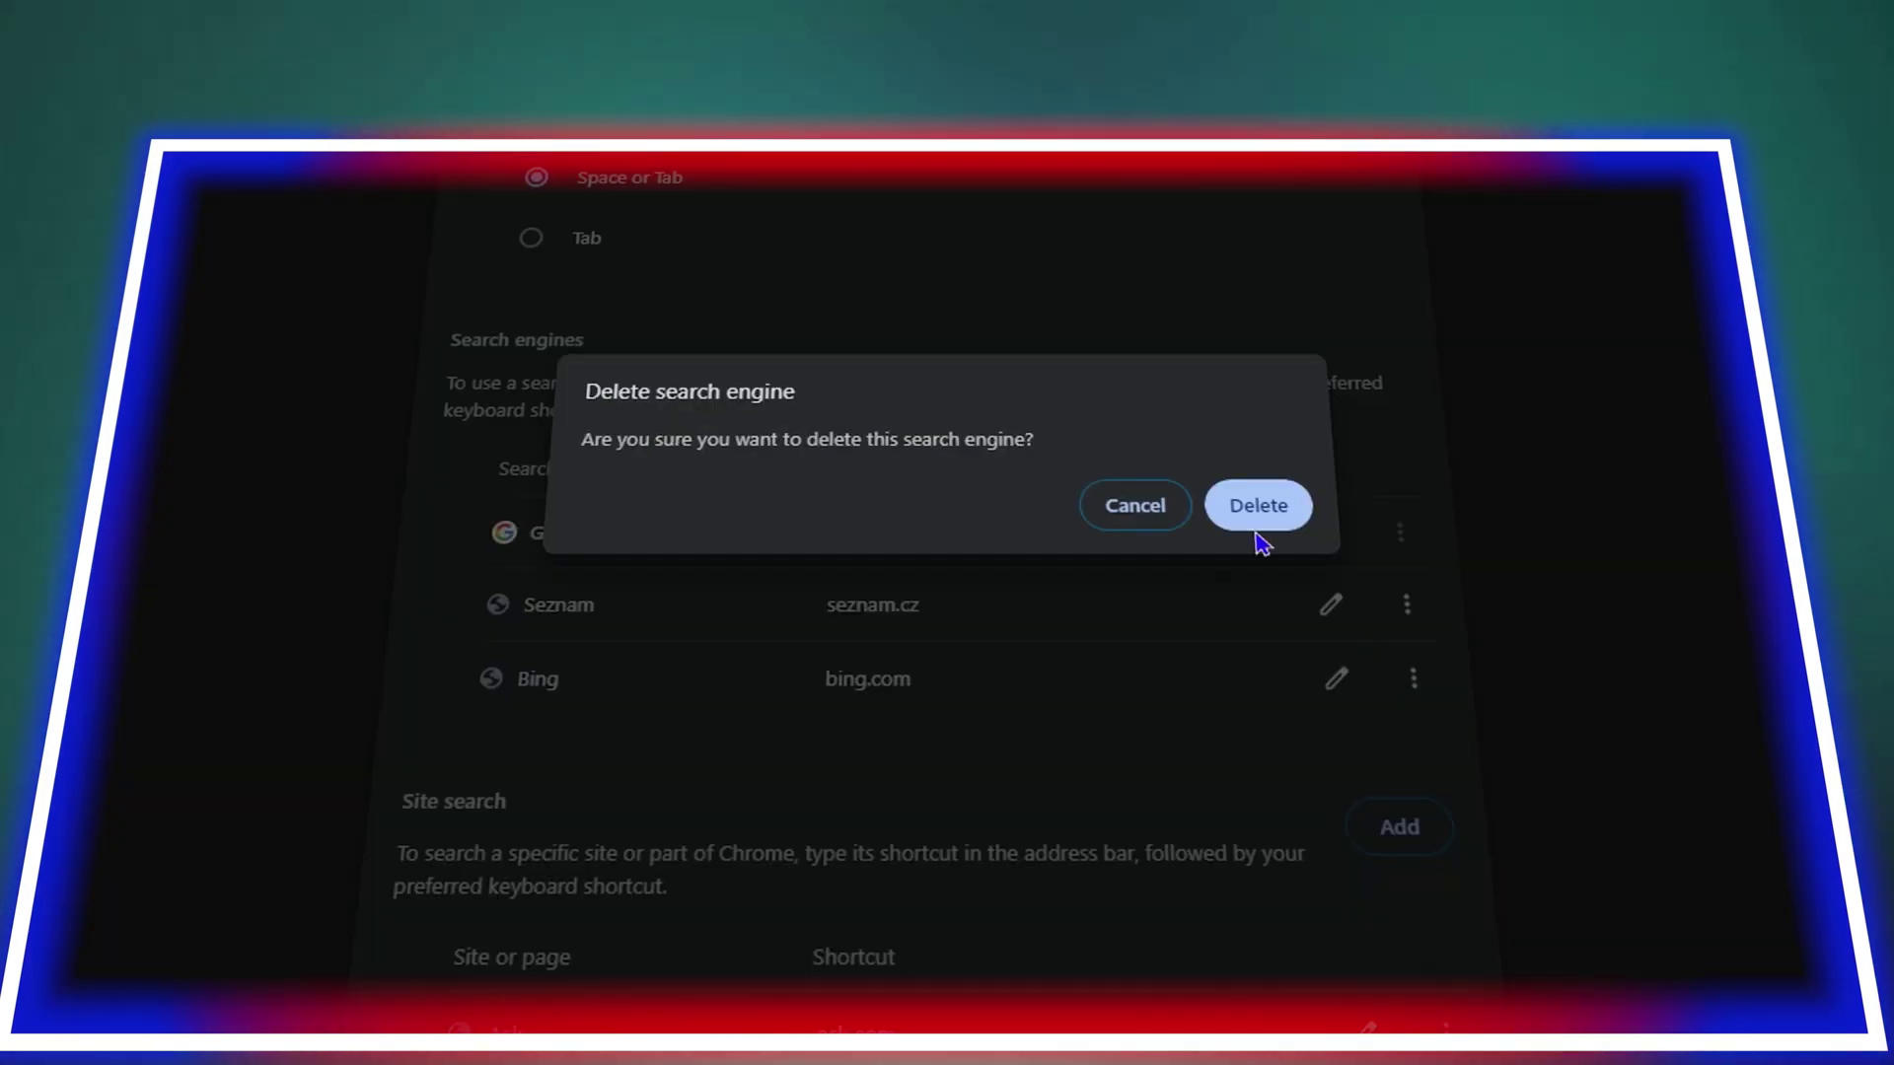
click(1256, 505)
click(1406, 604)
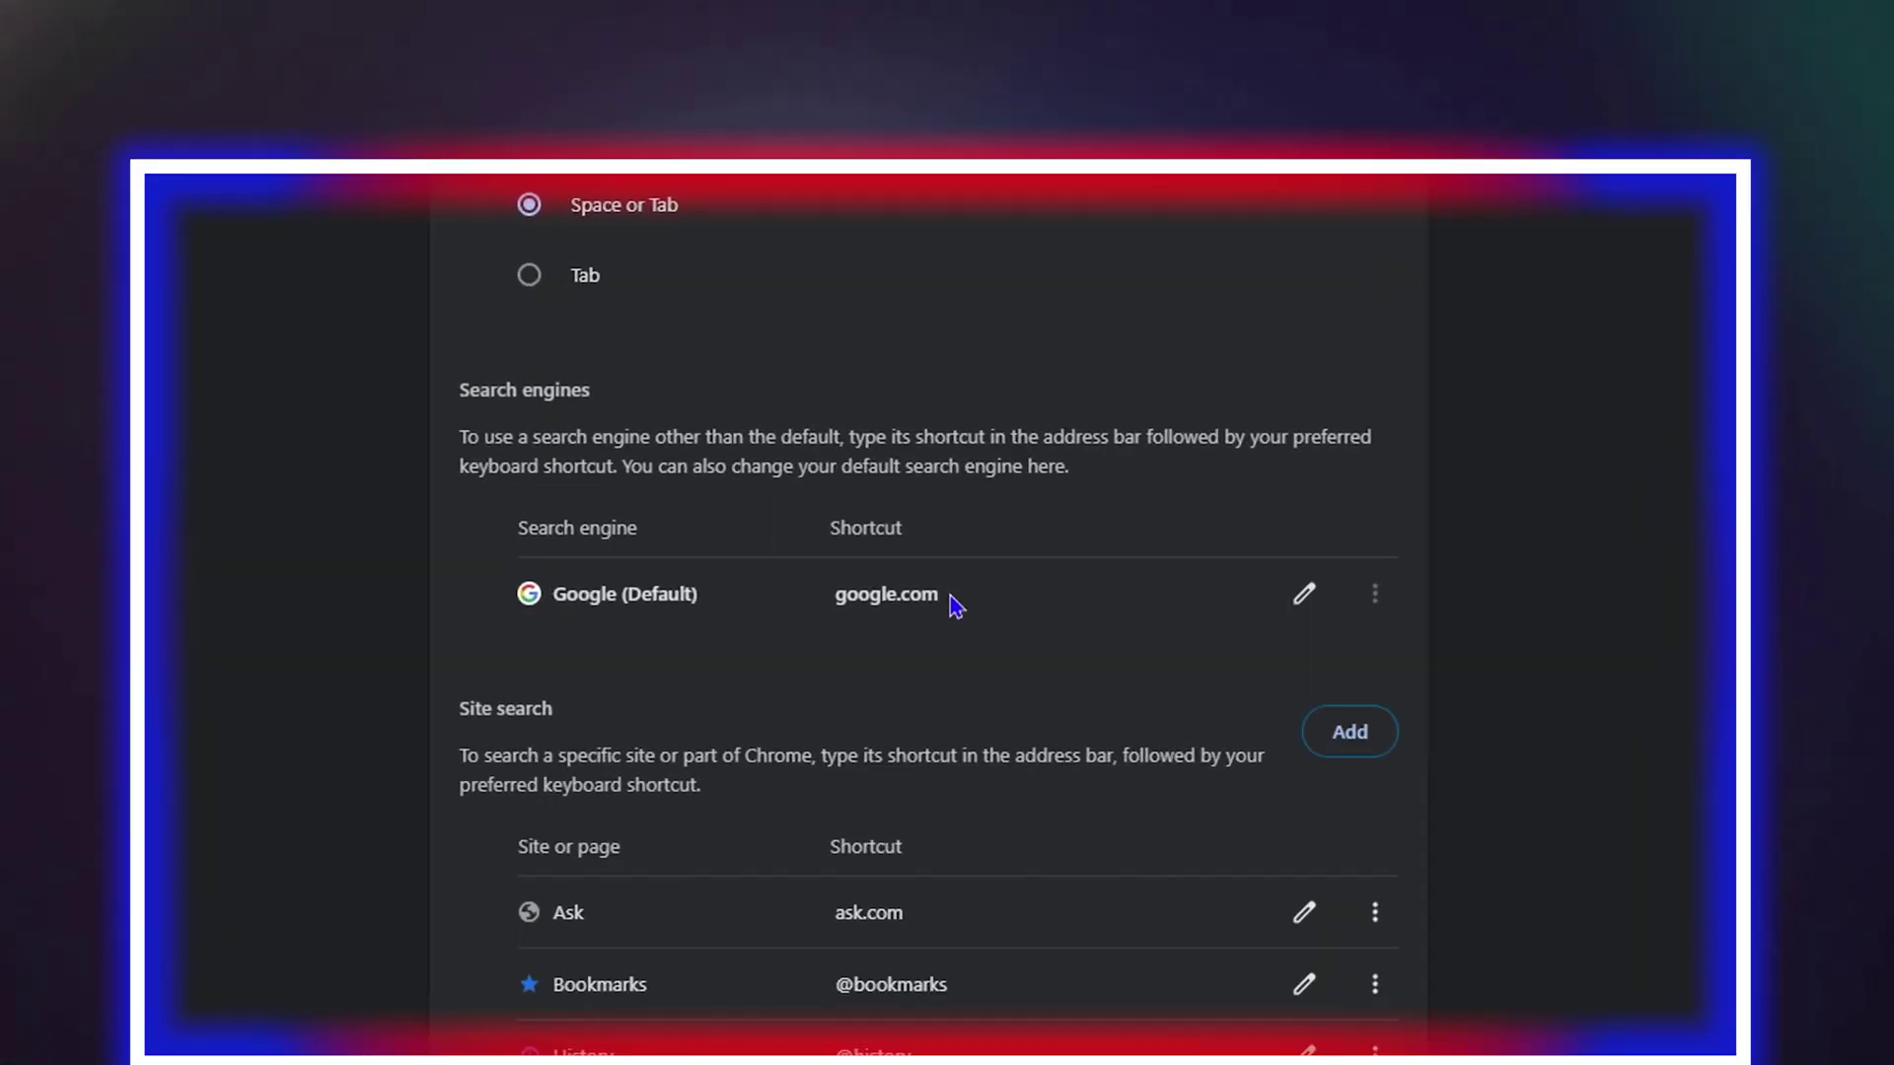
Open the browser's extensions page and switch BlockSite off and back on.
scroll(955, 601, down, 4)
click(211, 852)
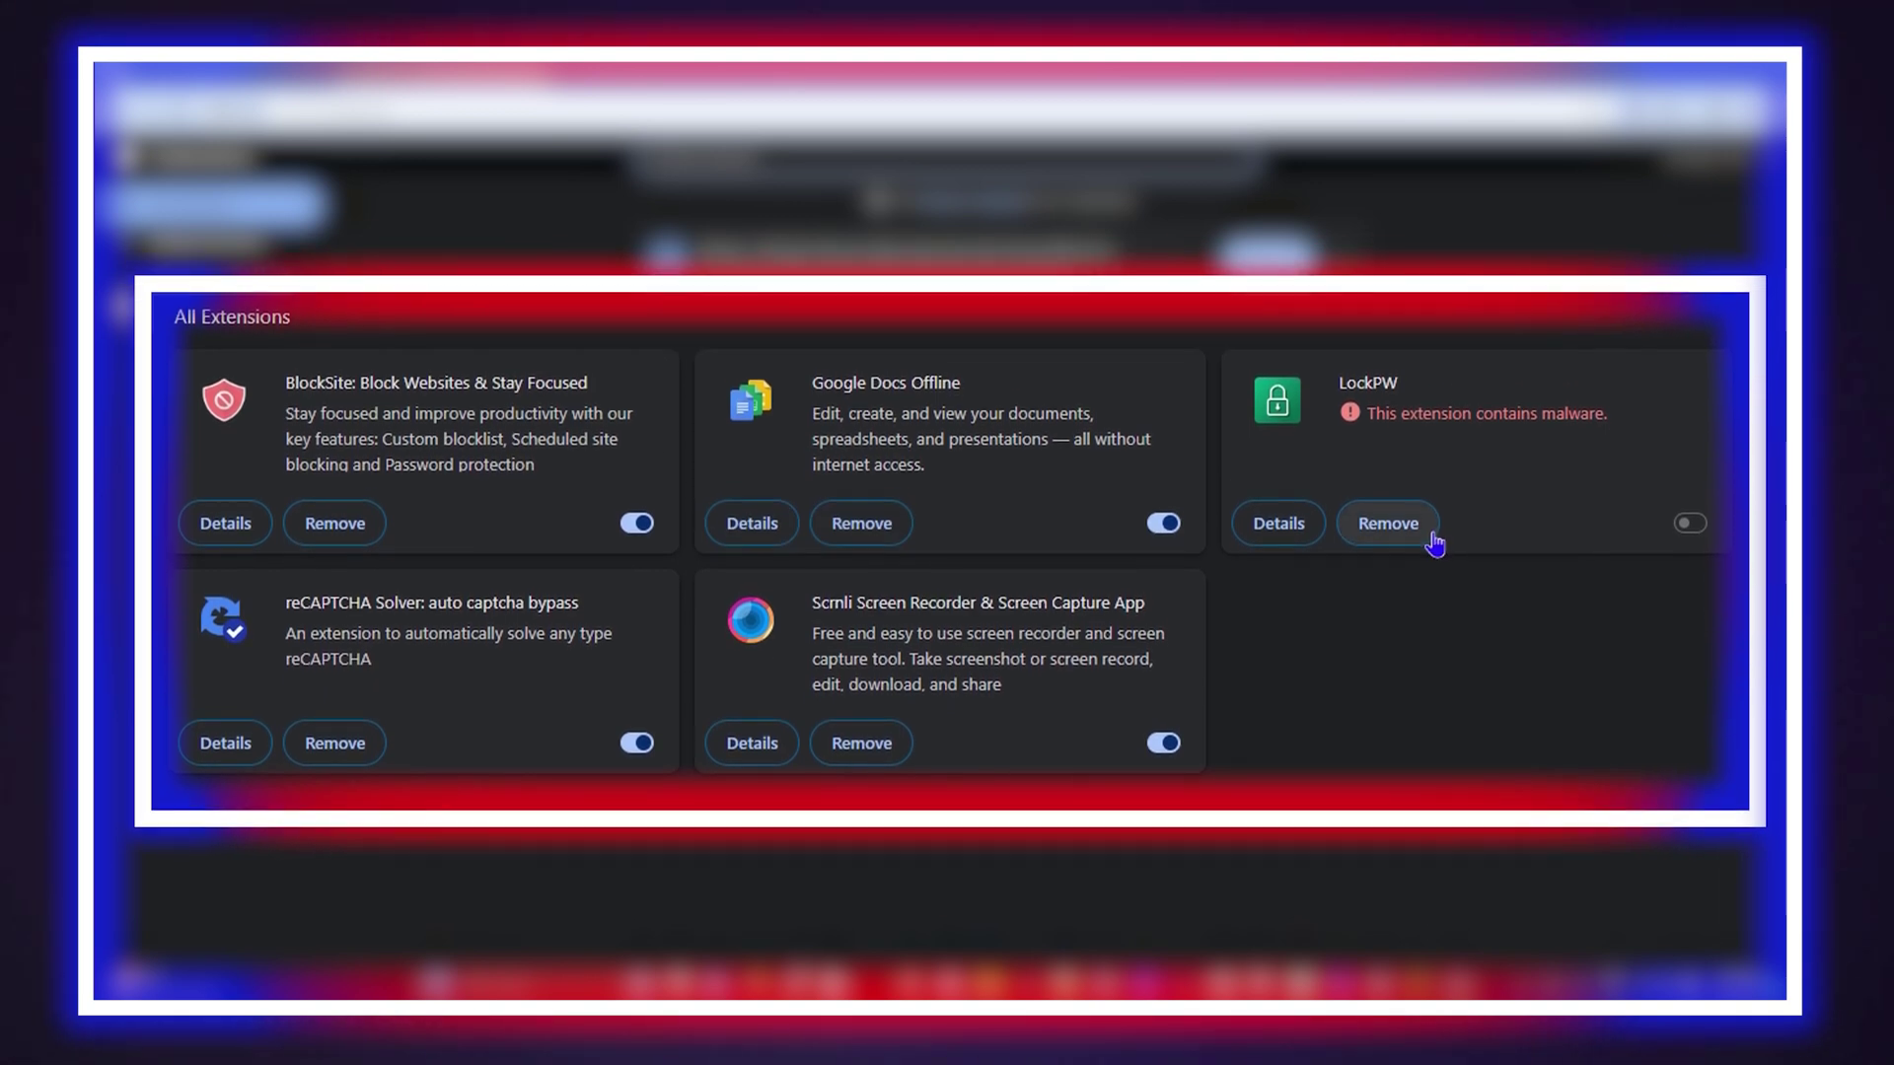
click(639, 503)
click(637, 535)
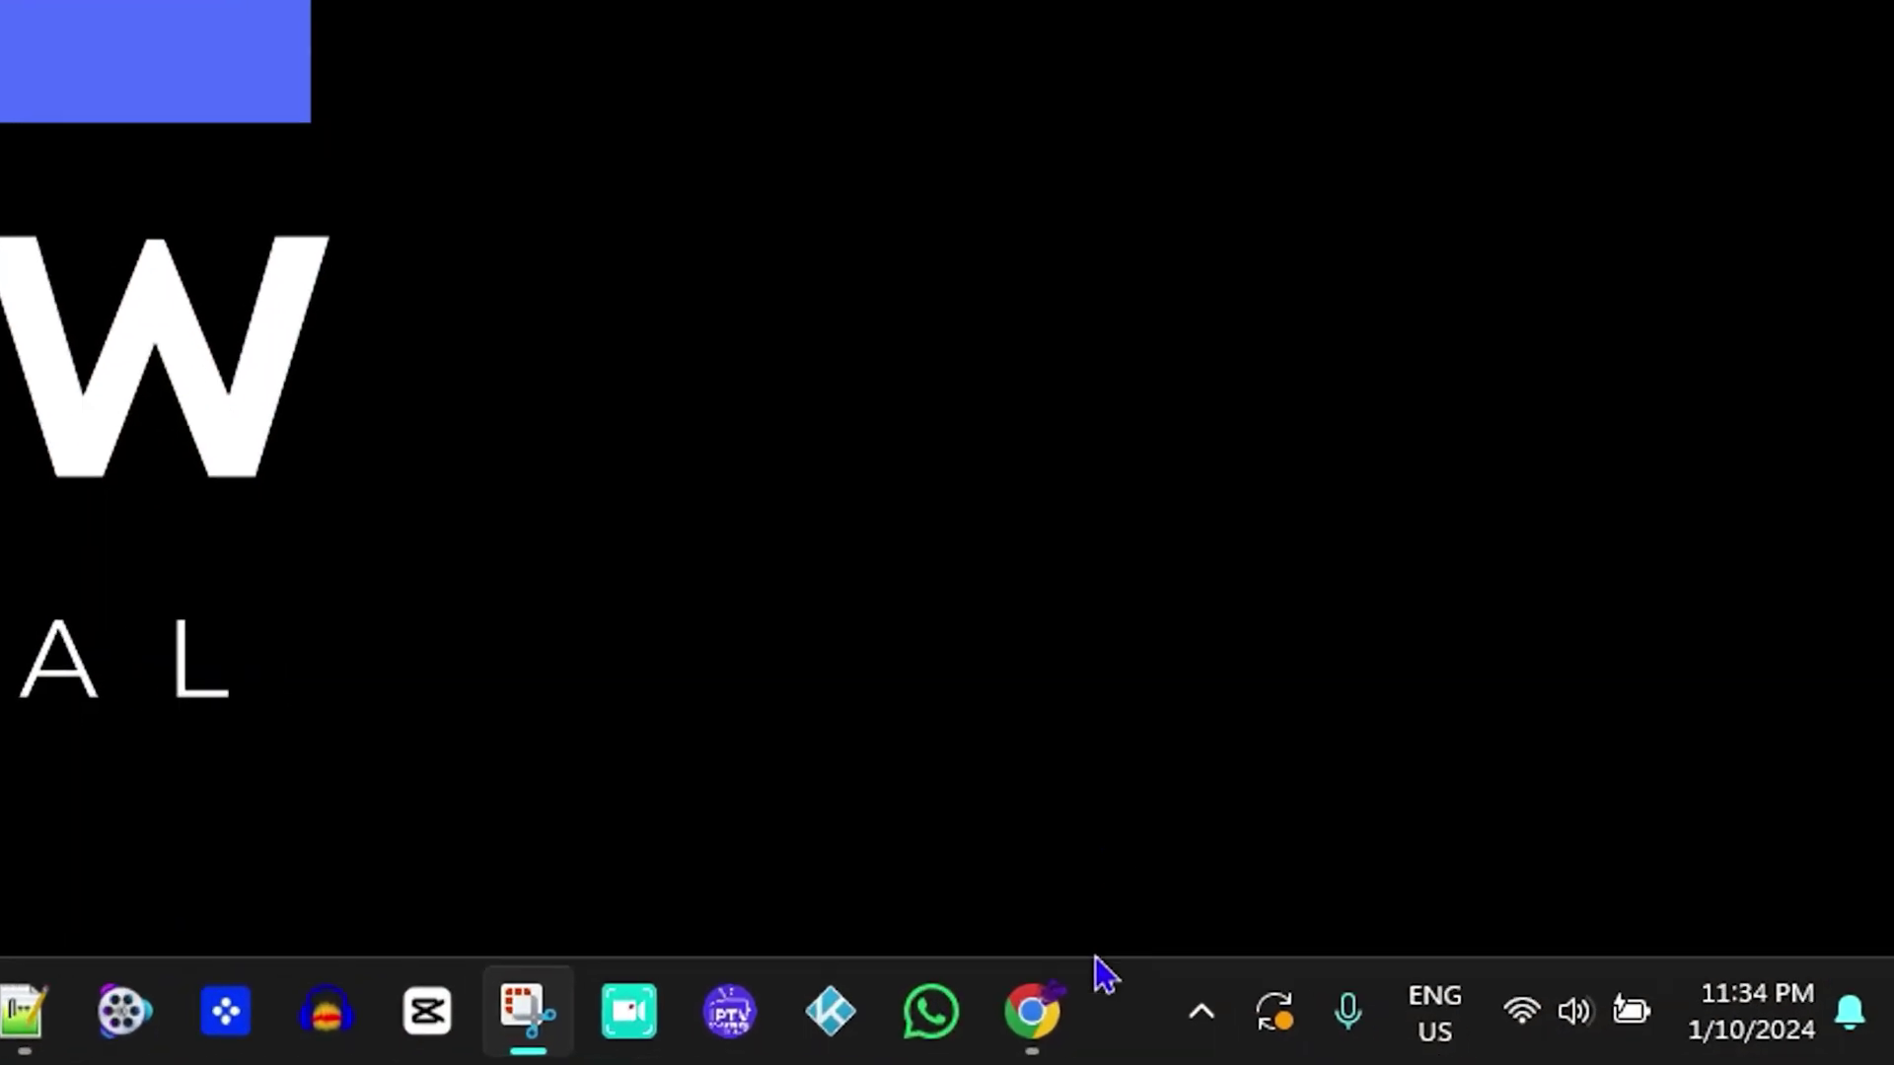
Switch to Google Chrome and open the Search engine section of its settings.
mouse_move(1479, 1040)
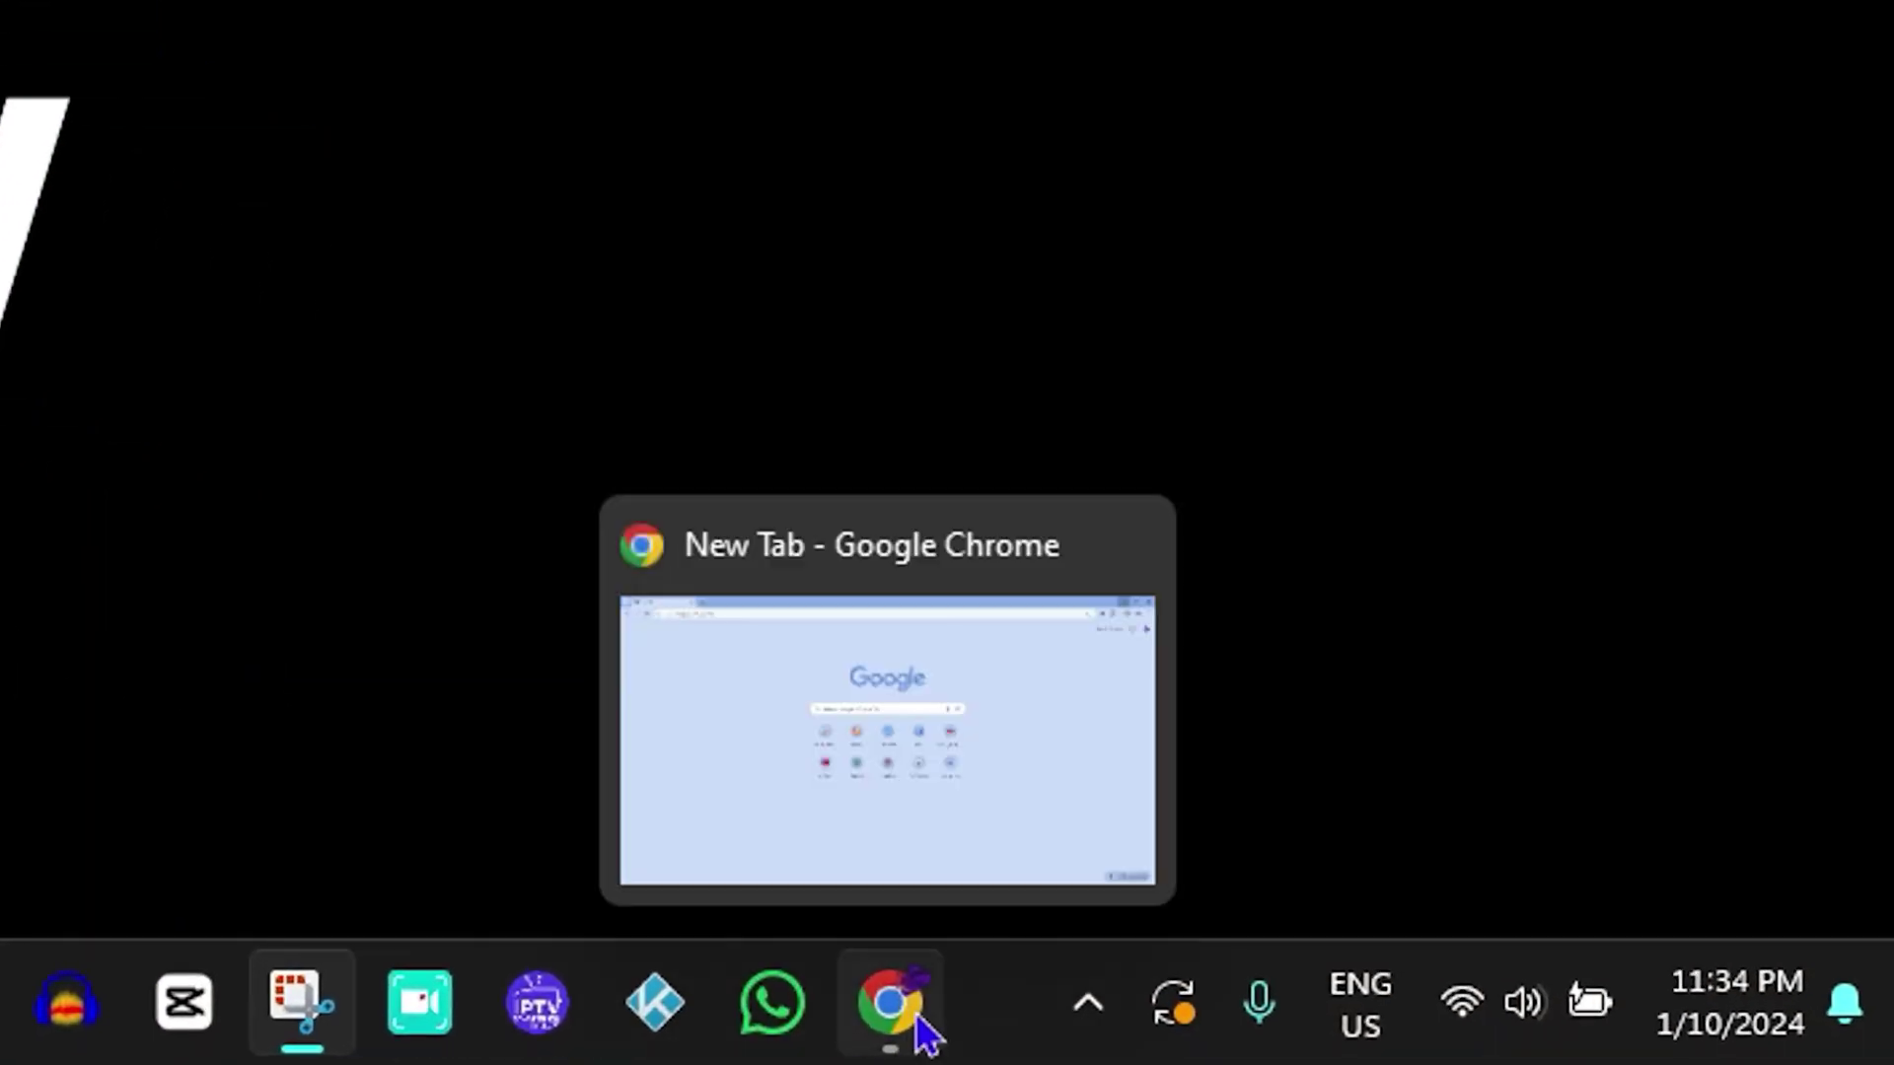
click(905, 1025)
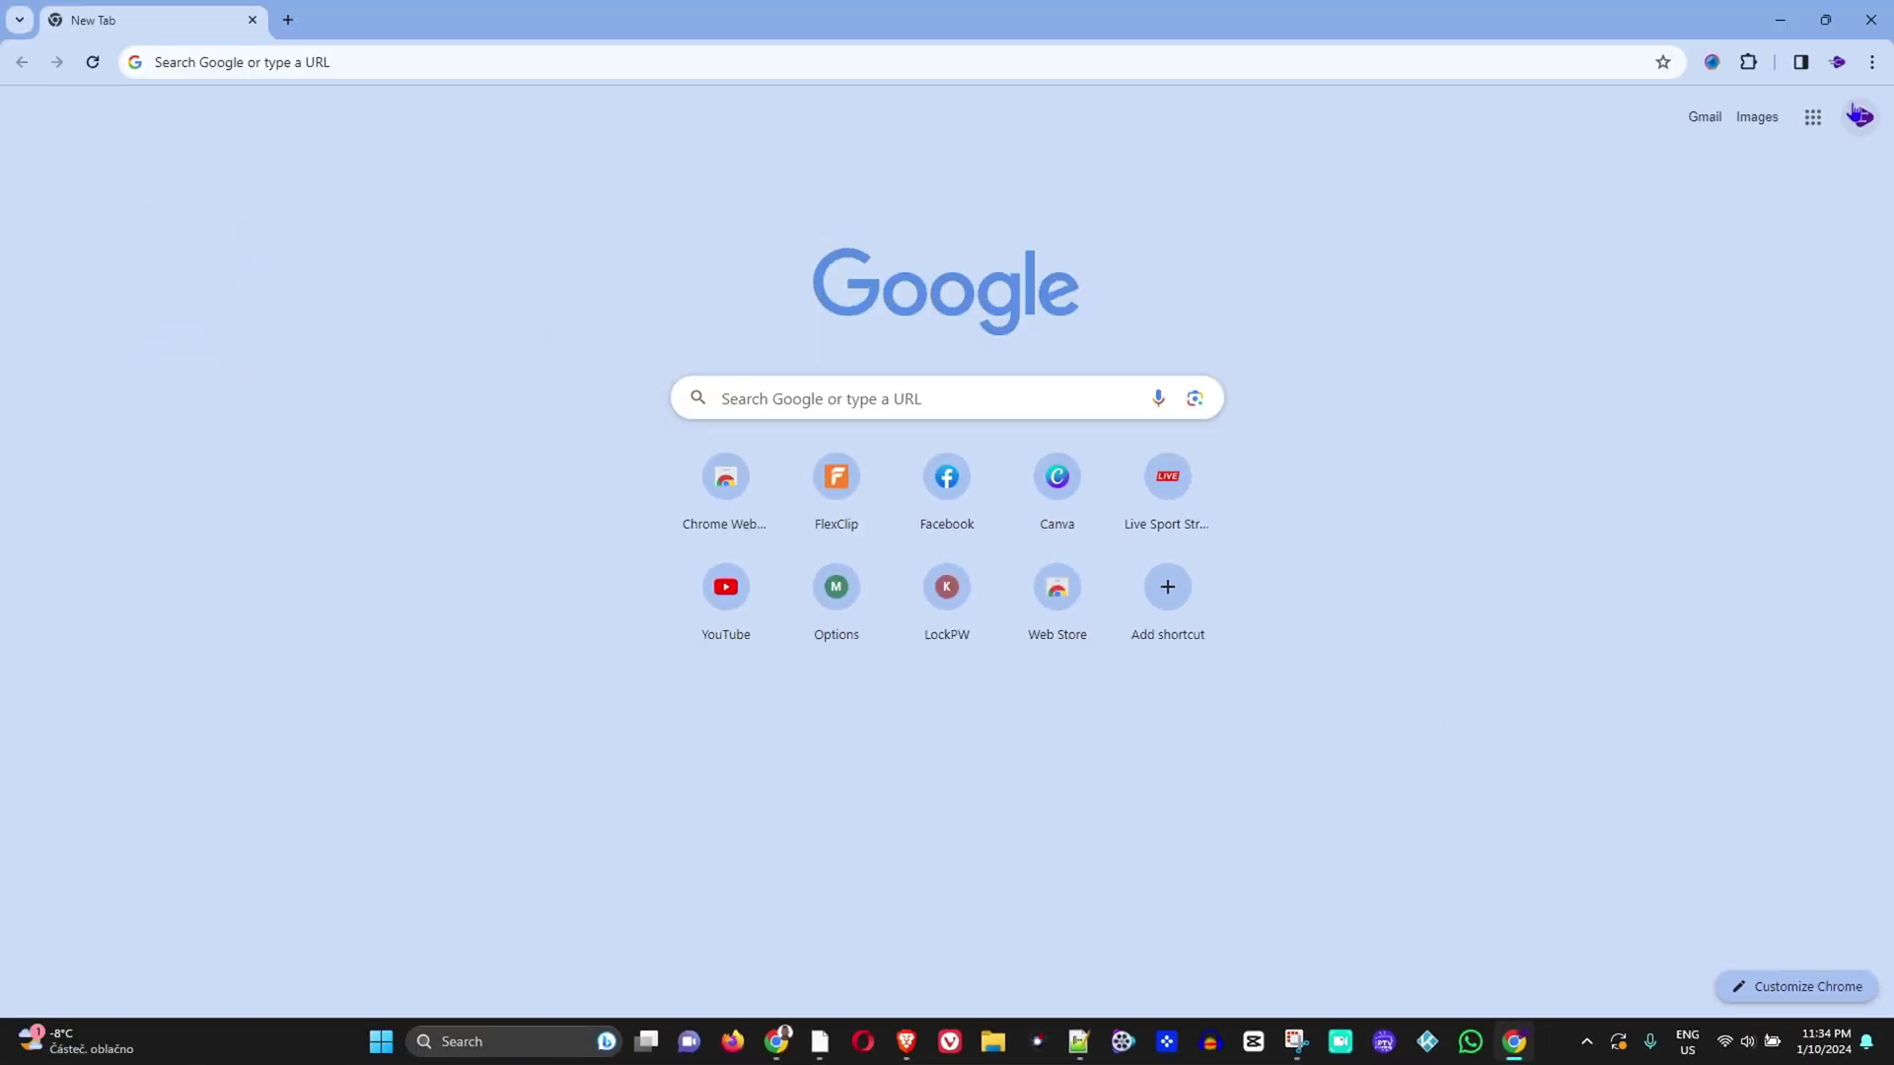
click(1853, 120)
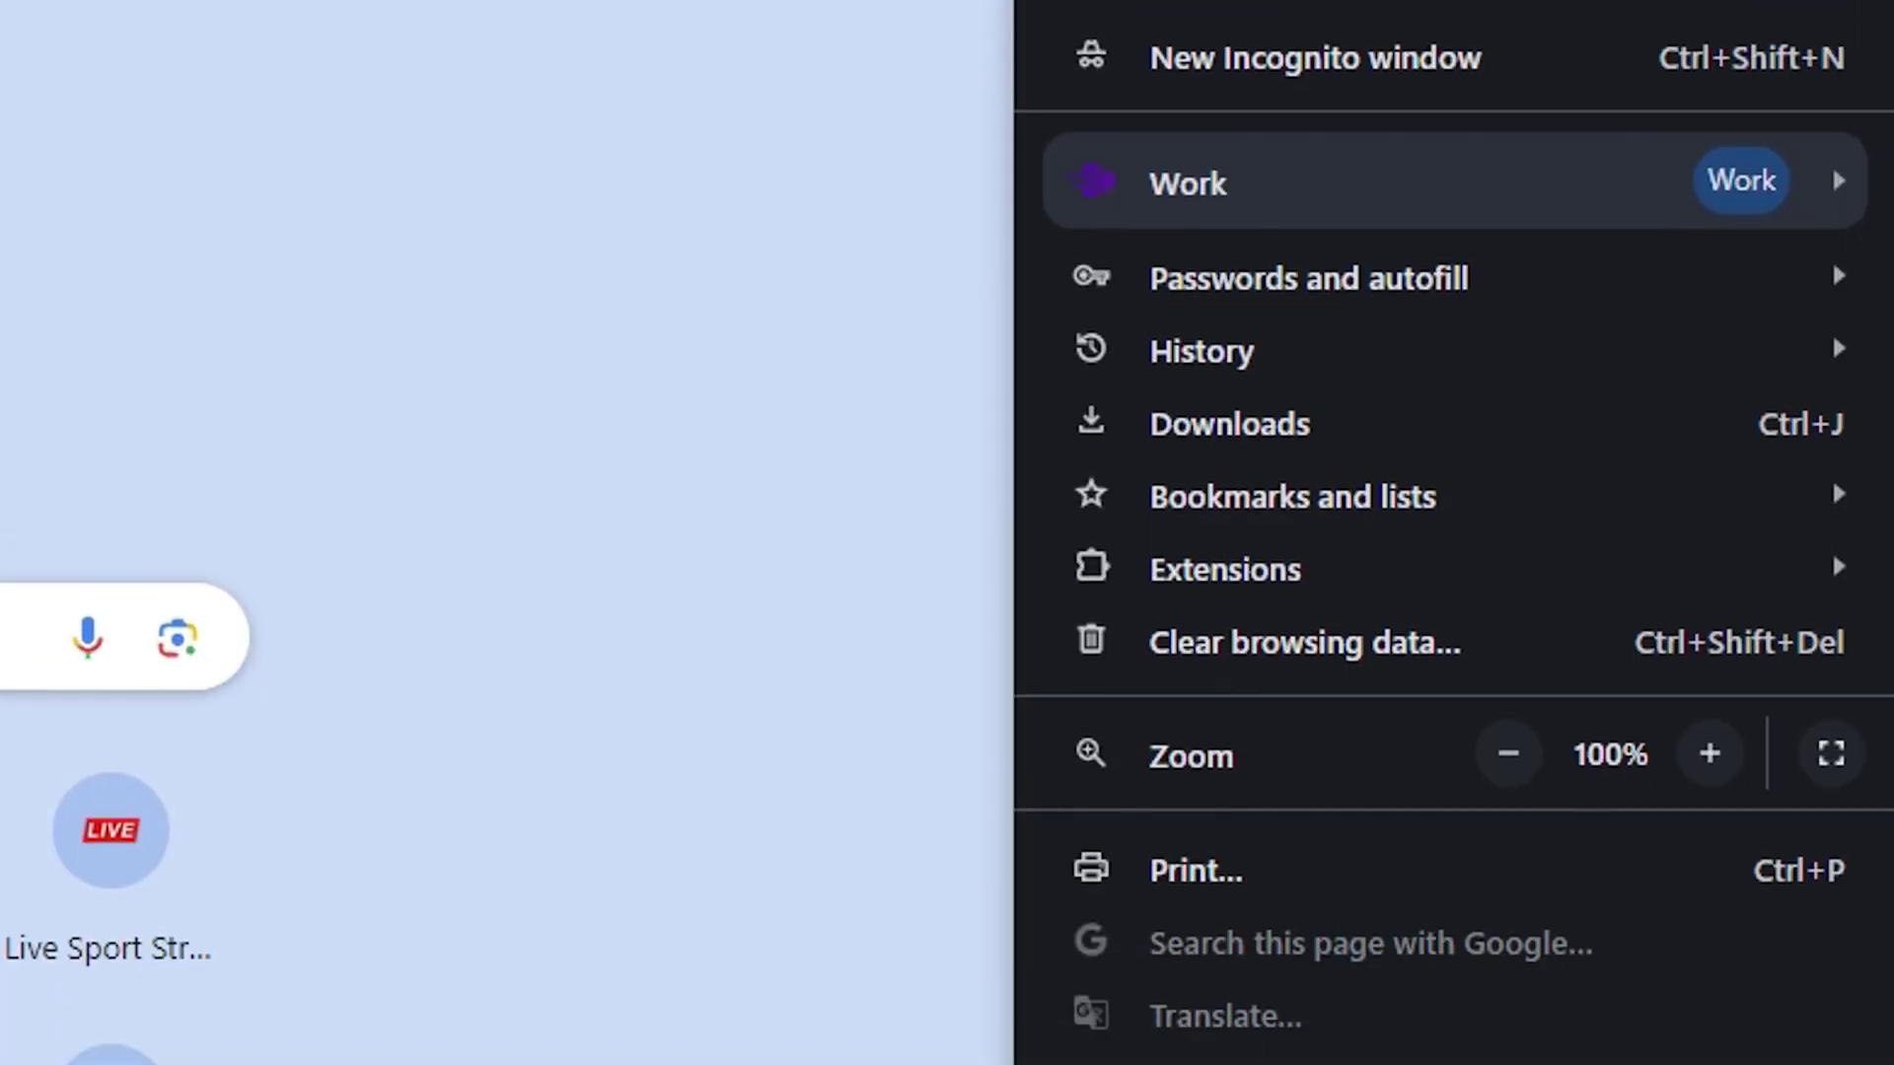
click(1227, 831)
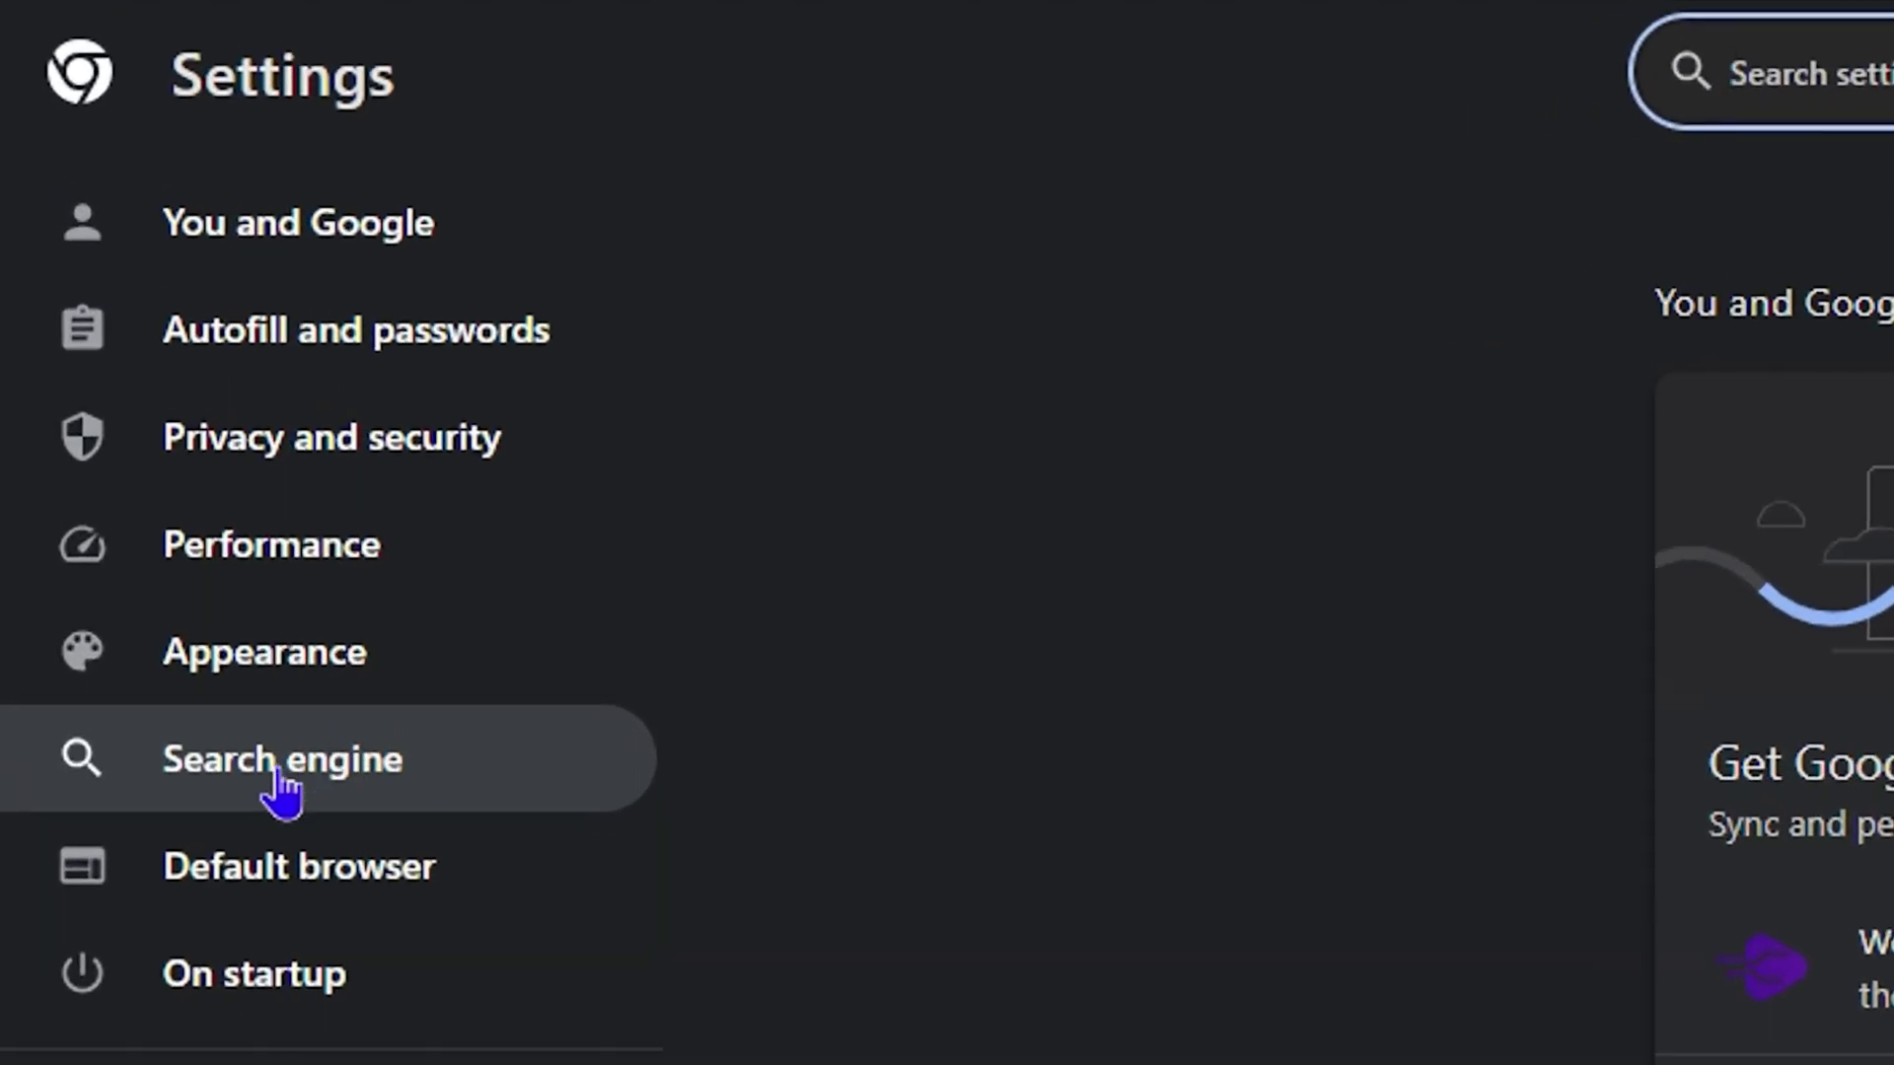
click(279, 774)
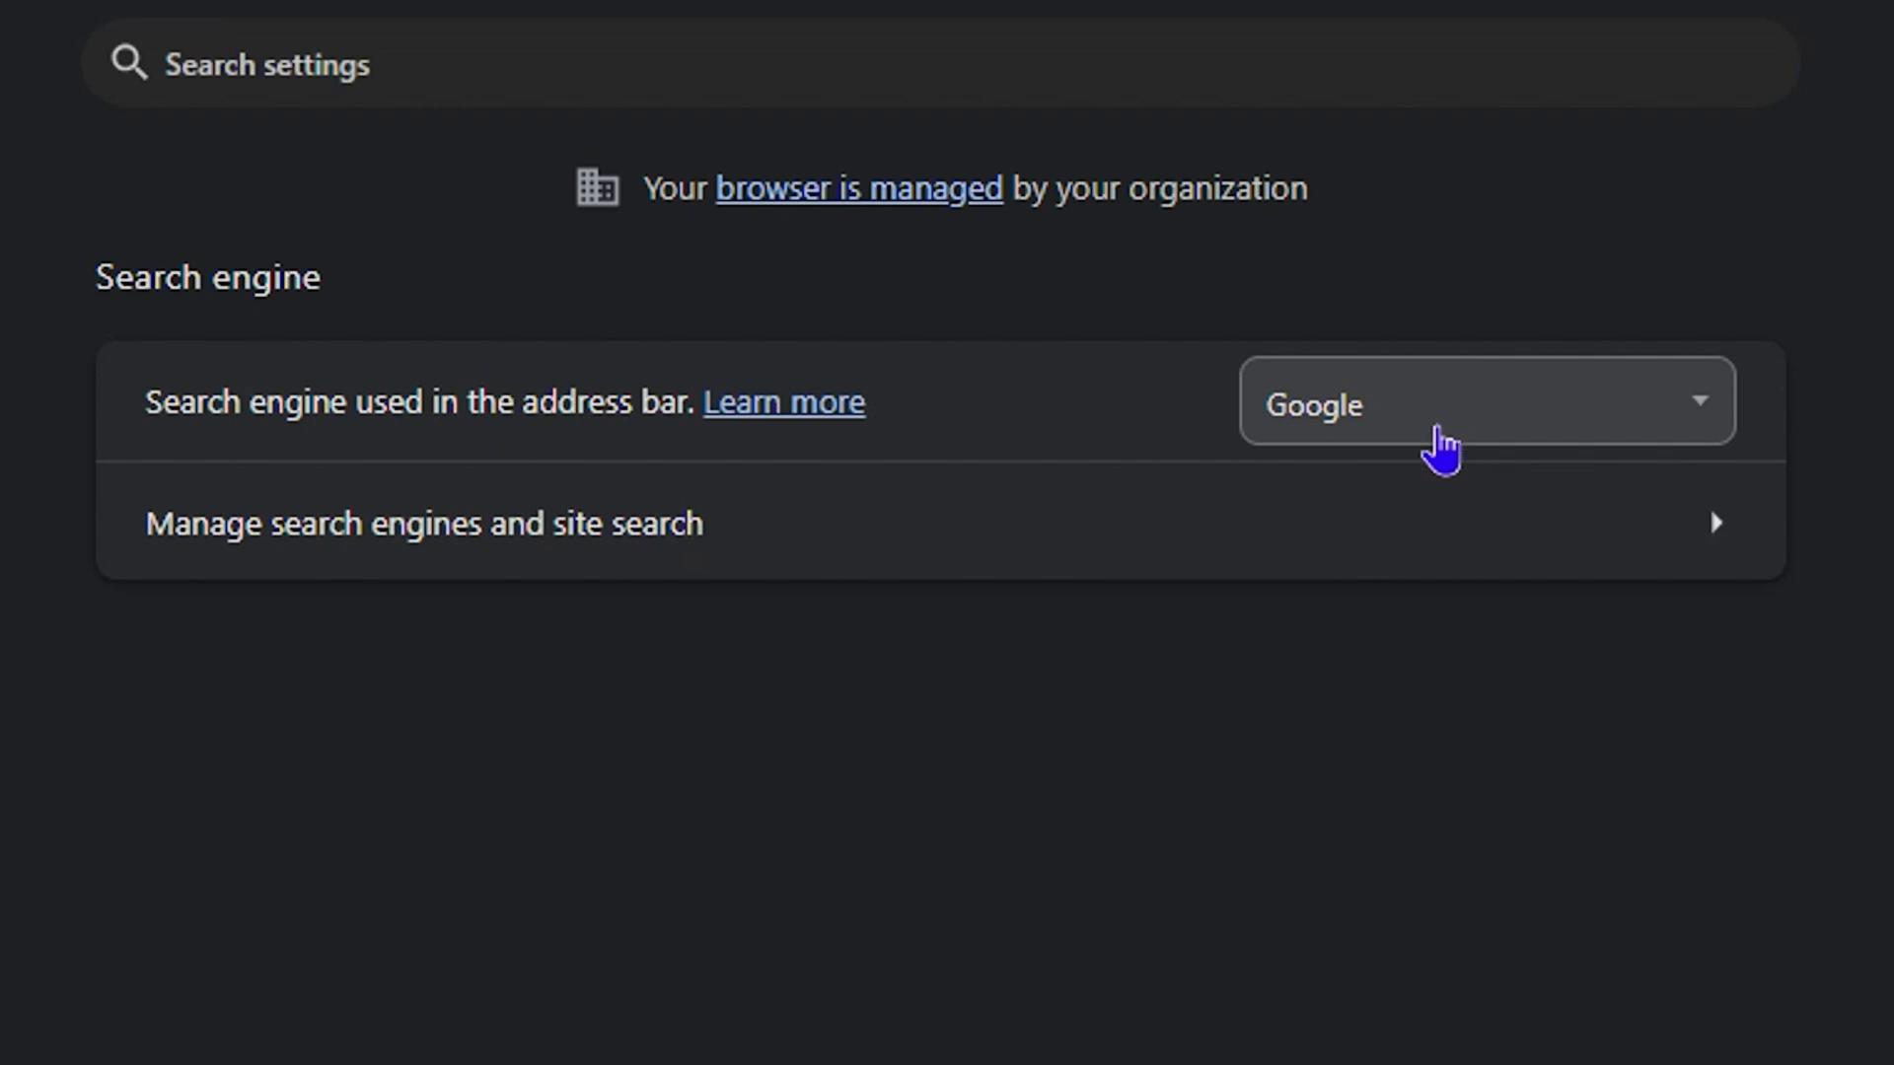
Set the address bar's search engine to Yahoo! and return it to Google.
click(1437, 428)
click(1364, 598)
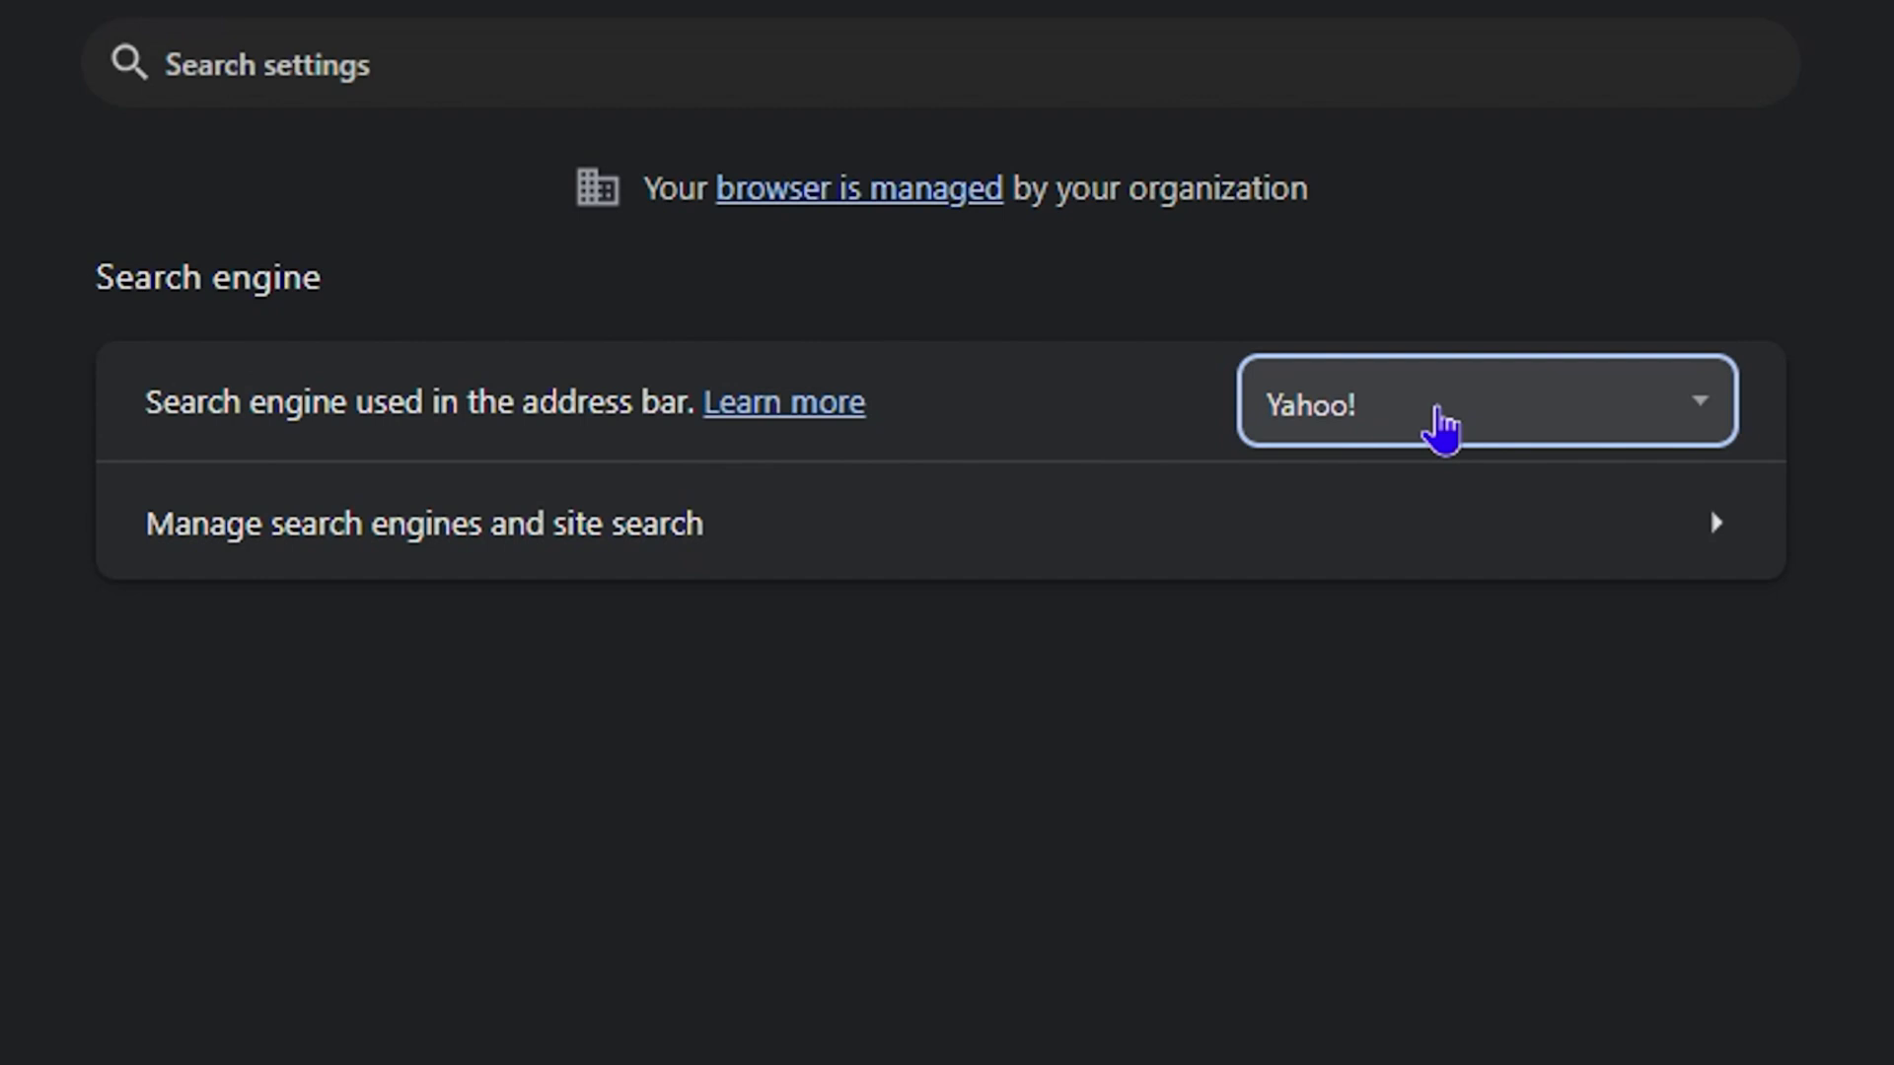
click(1440, 424)
click(1380, 474)
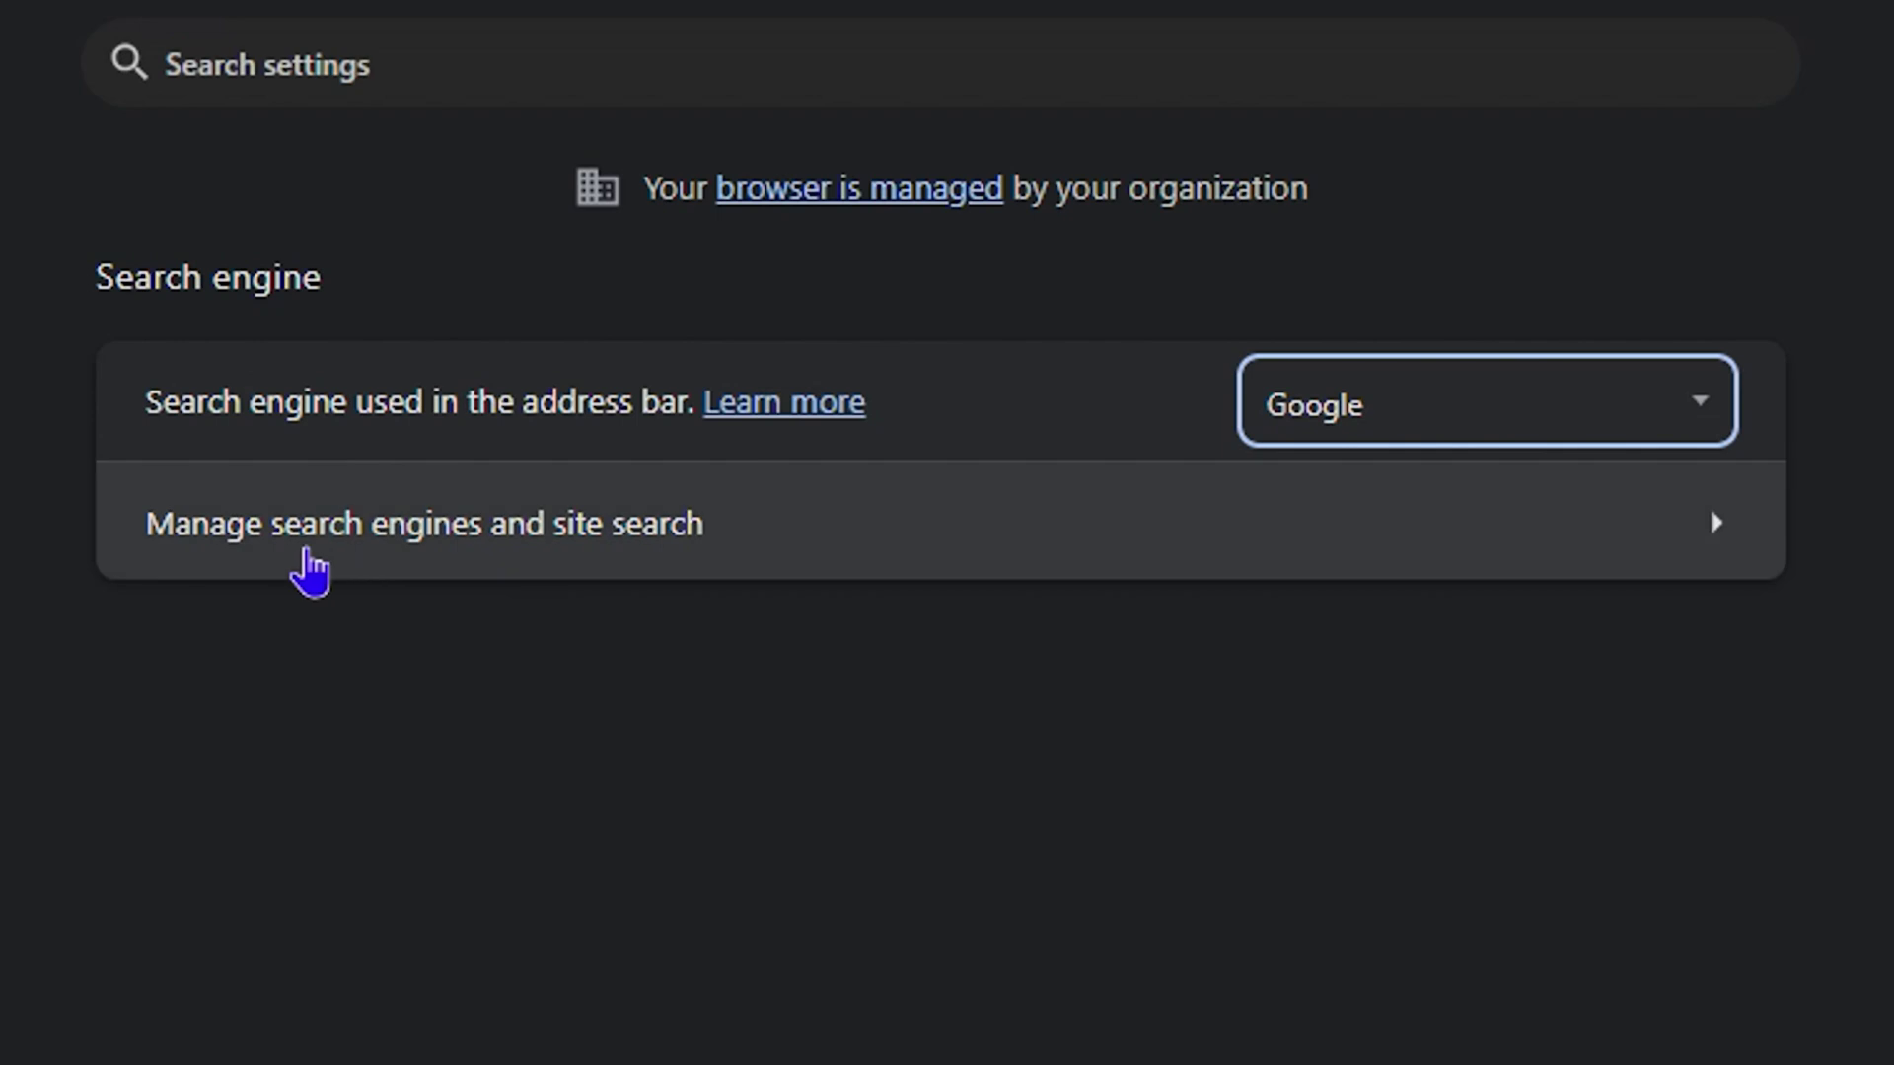
Open the management page for search engines and site search, and delete the Yahoo! search engine.
click(368, 549)
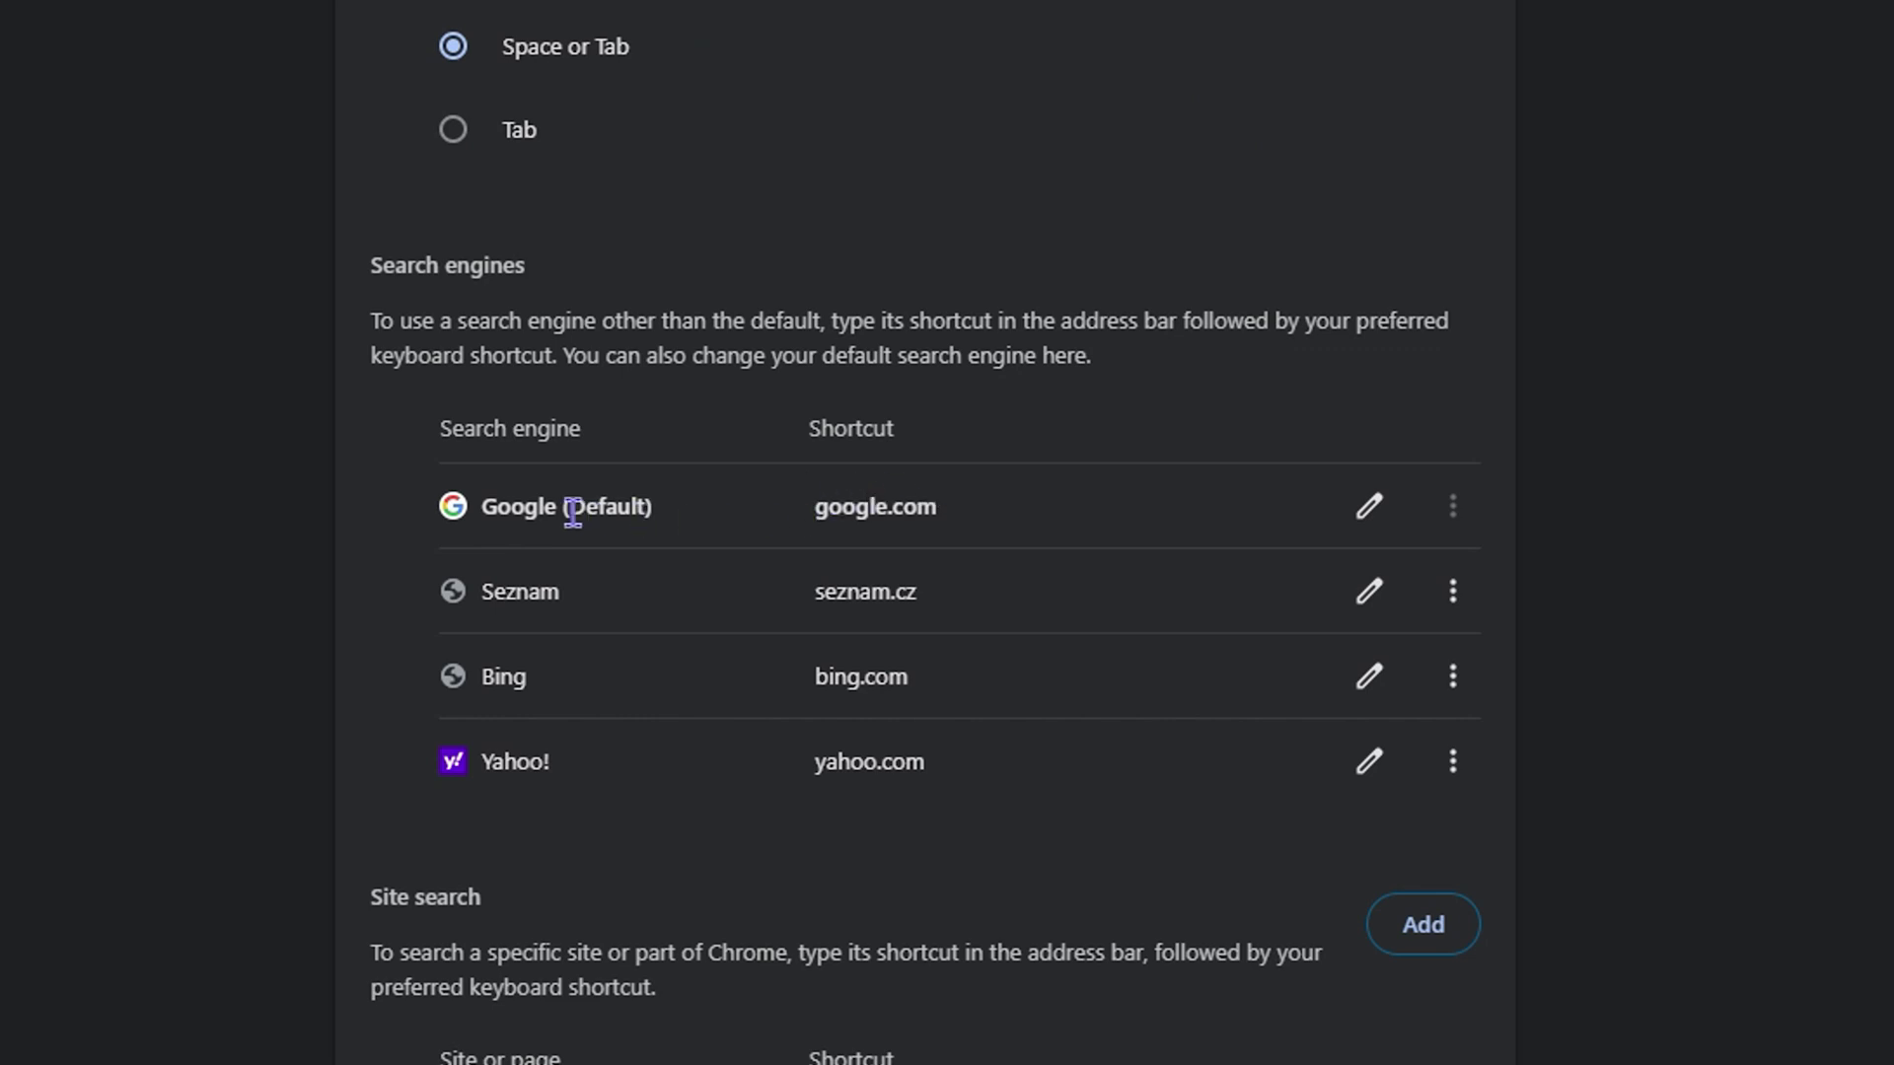
click(1452, 763)
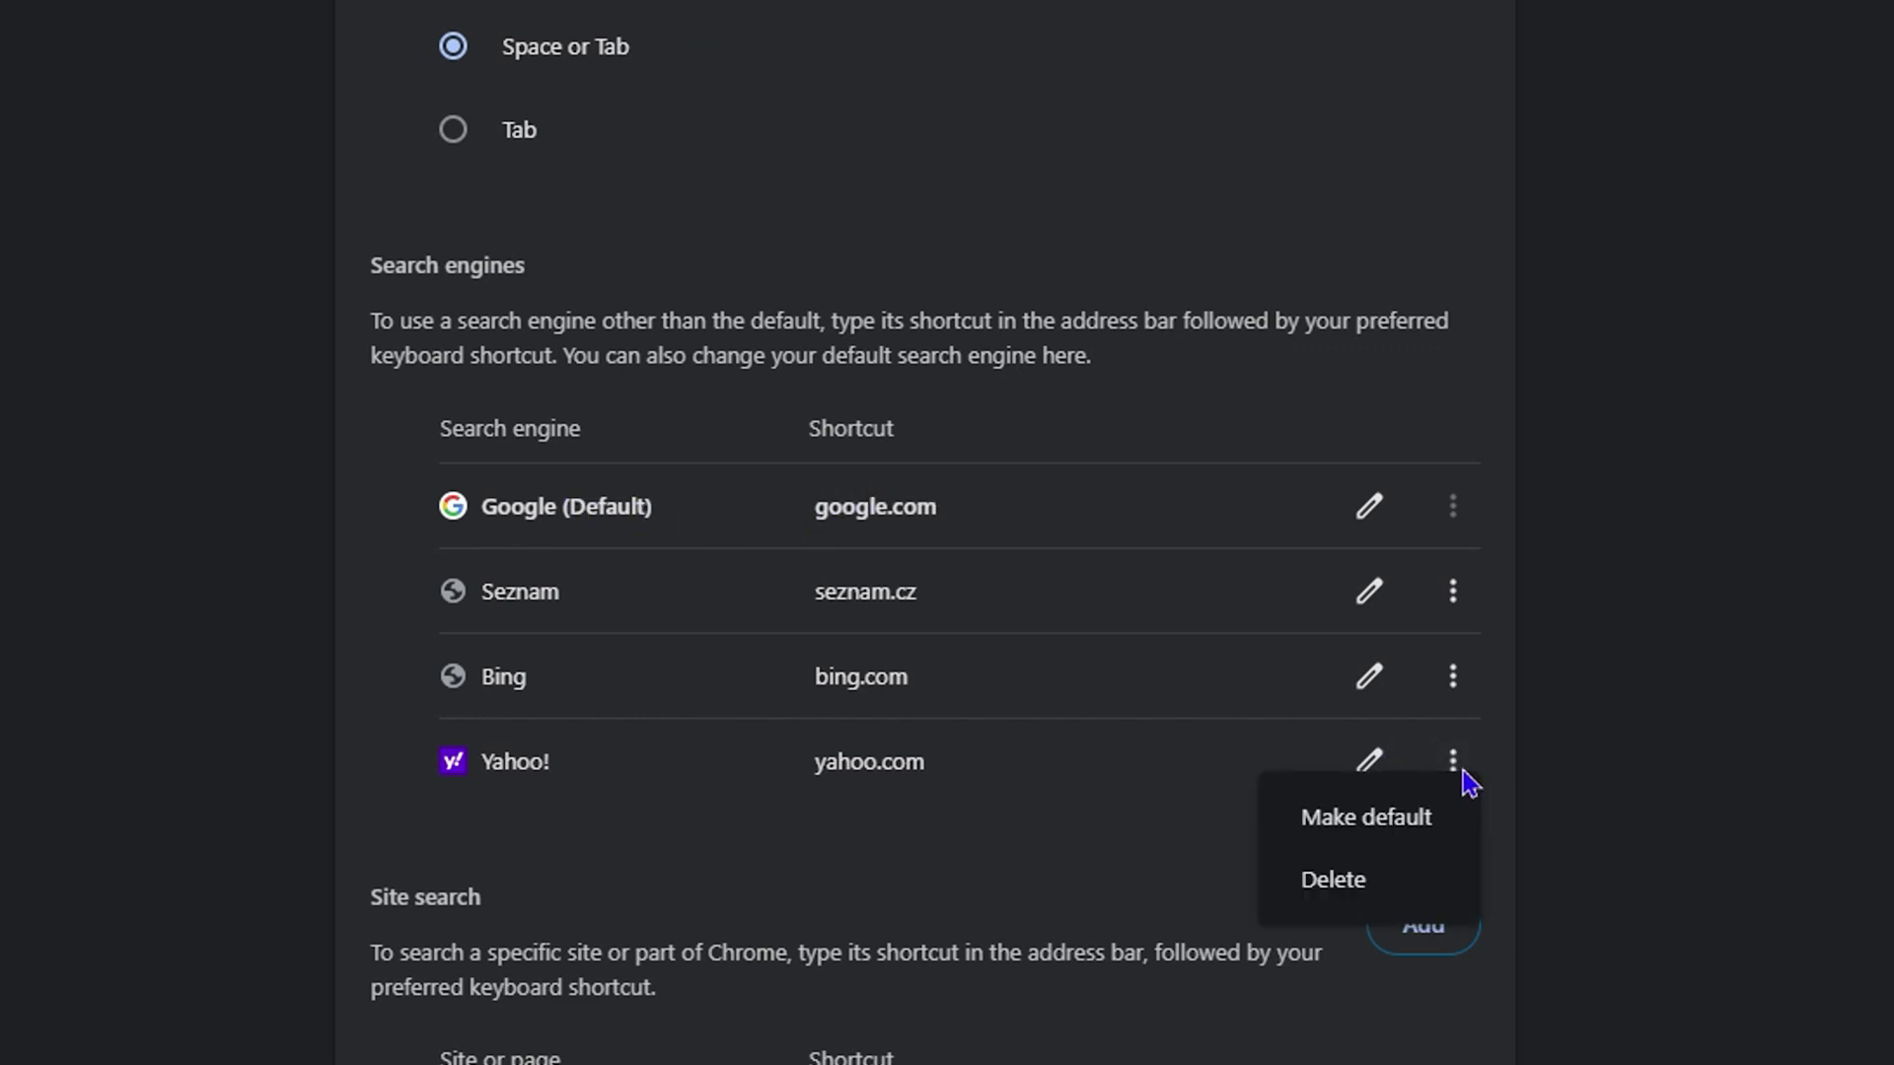
click(1334, 893)
click(1322, 477)
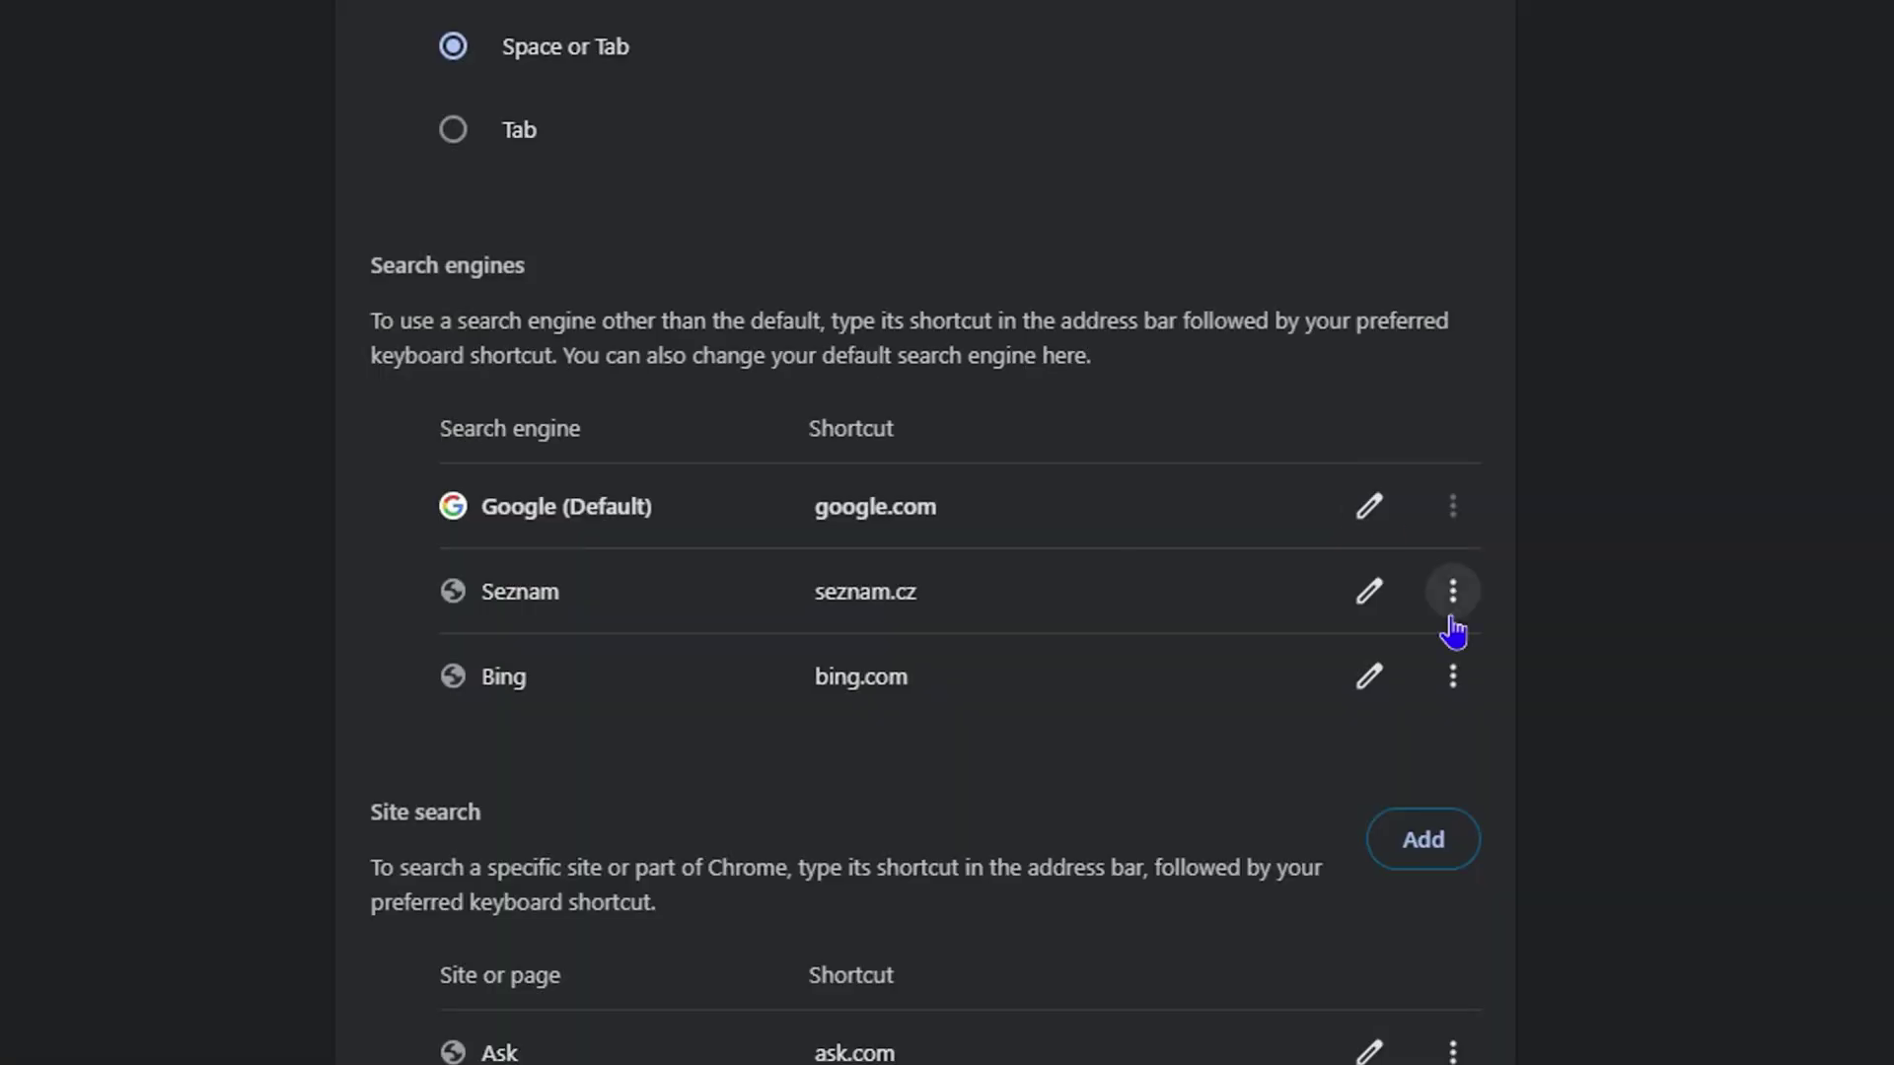
Delete the Seznam and Bing search engines, confirming each removal.
click(1454, 595)
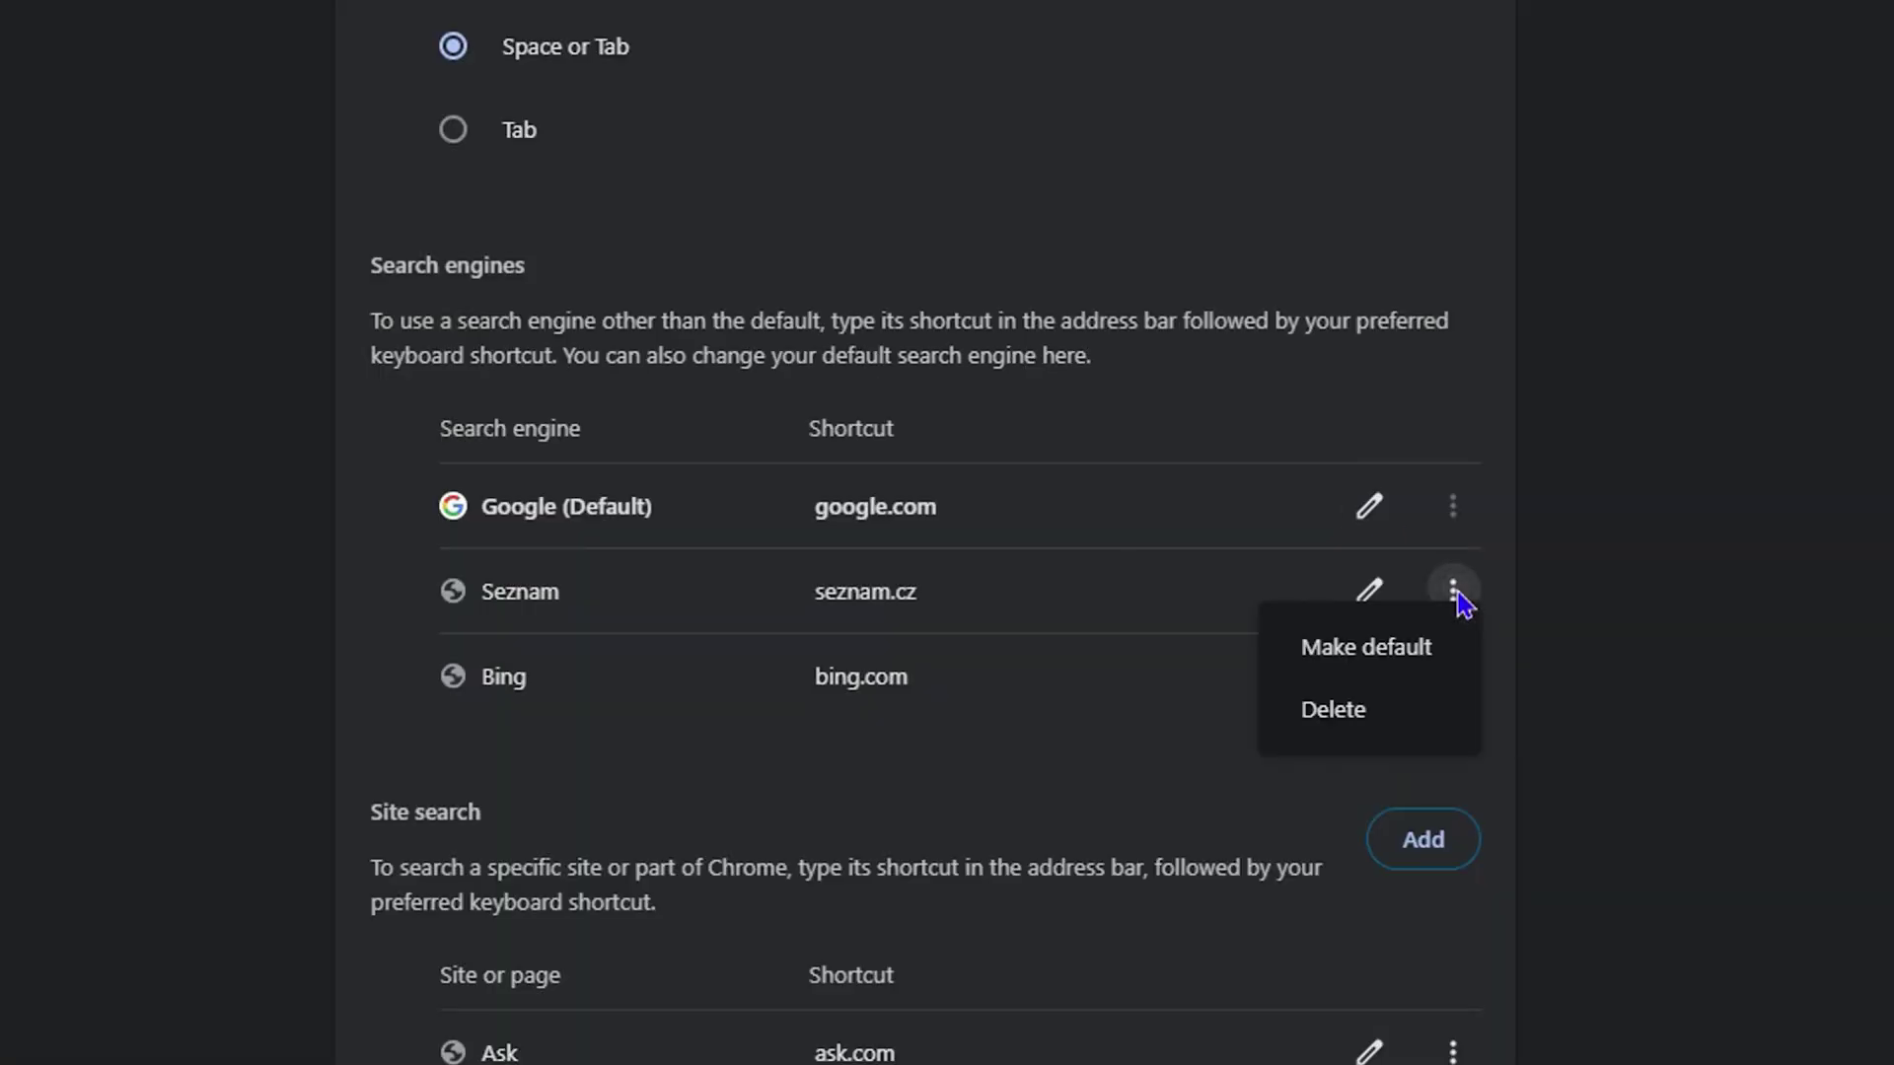
click(1332, 712)
click(1295, 477)
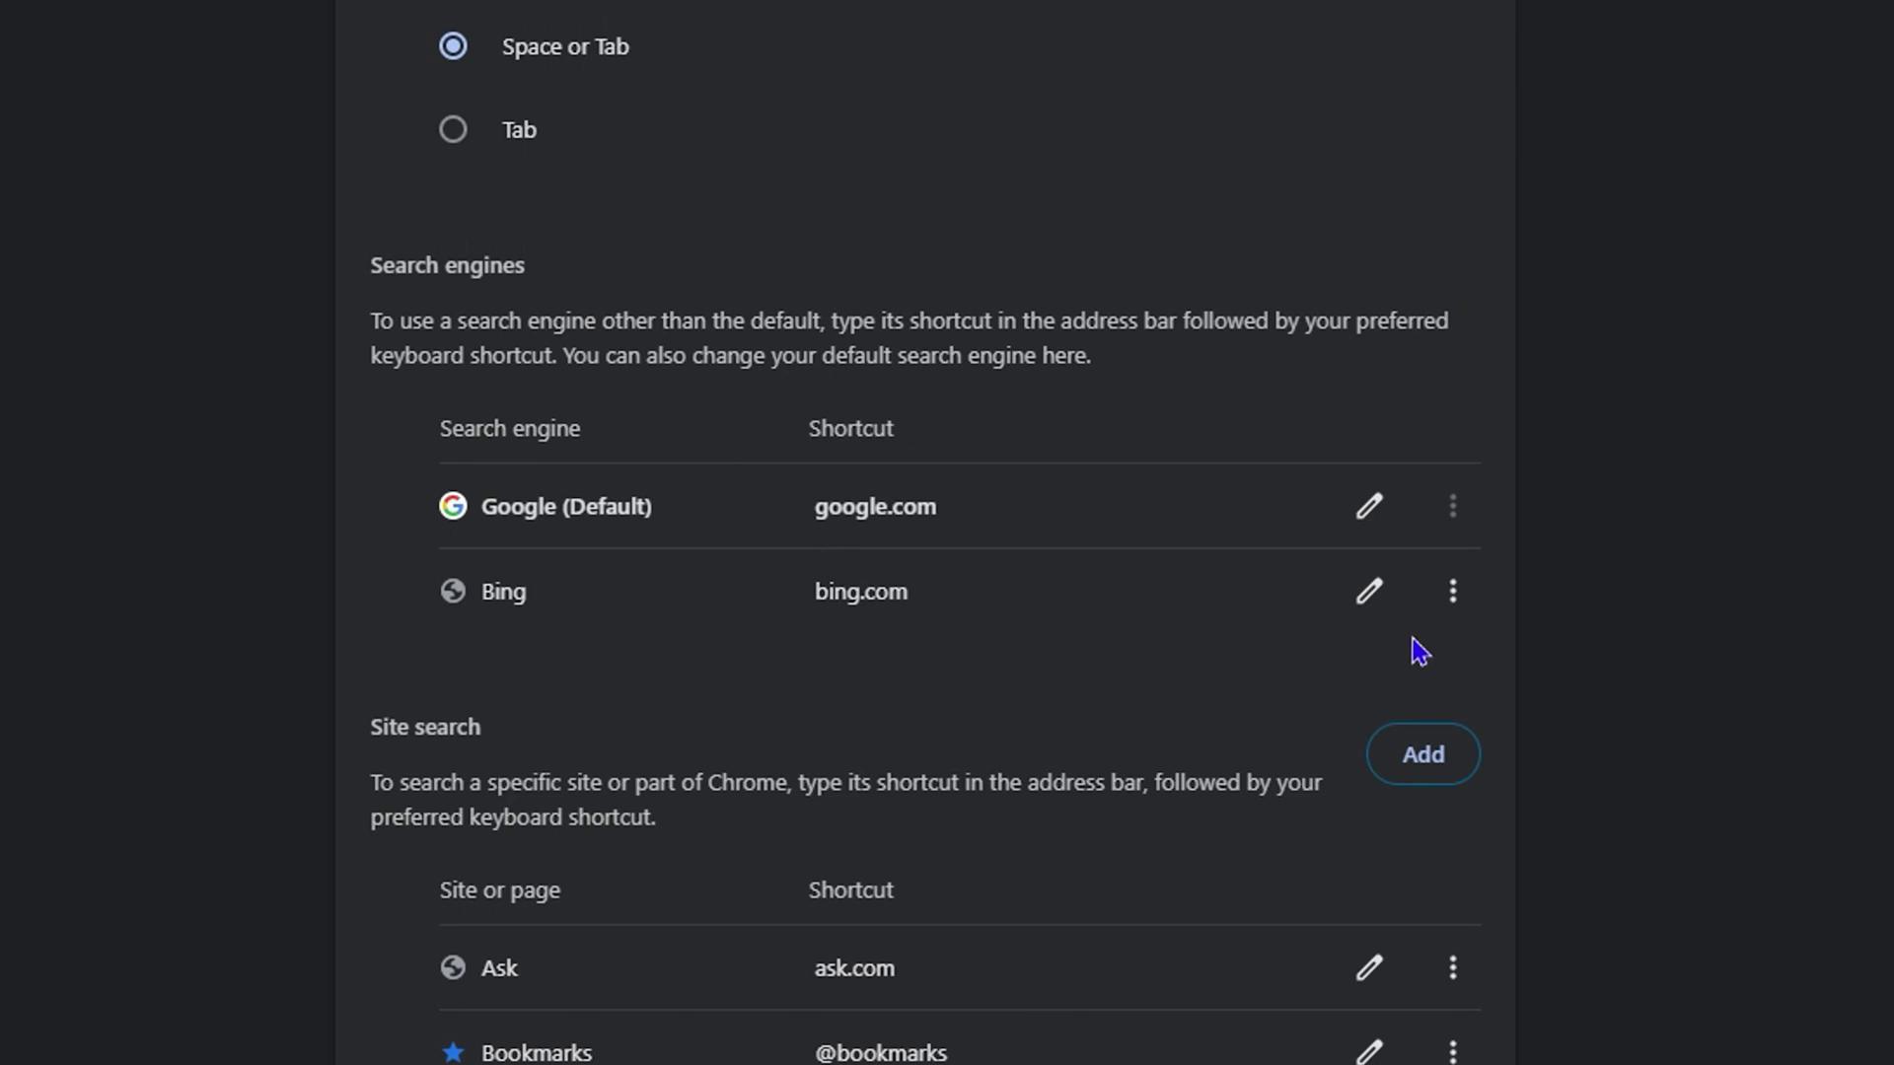
click(1452, 594)
click(1332, 712)
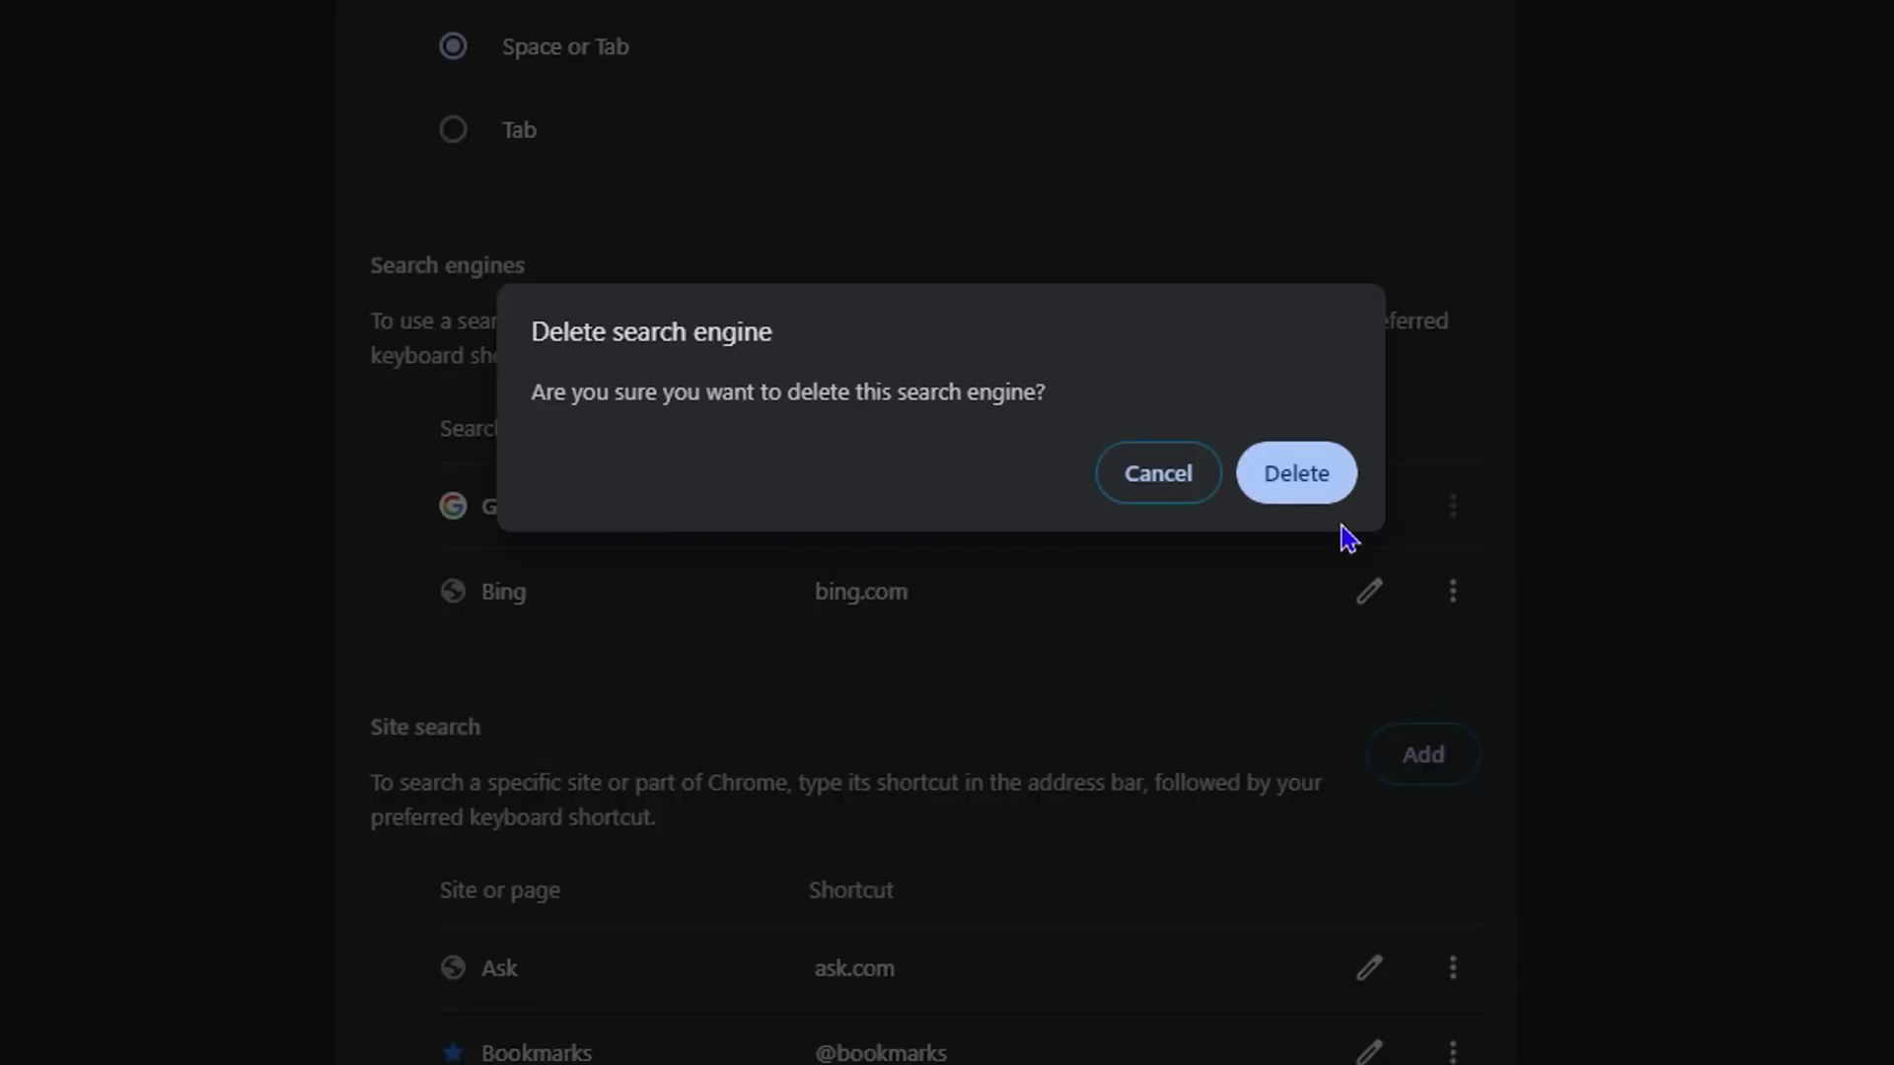
click(1326, 494)
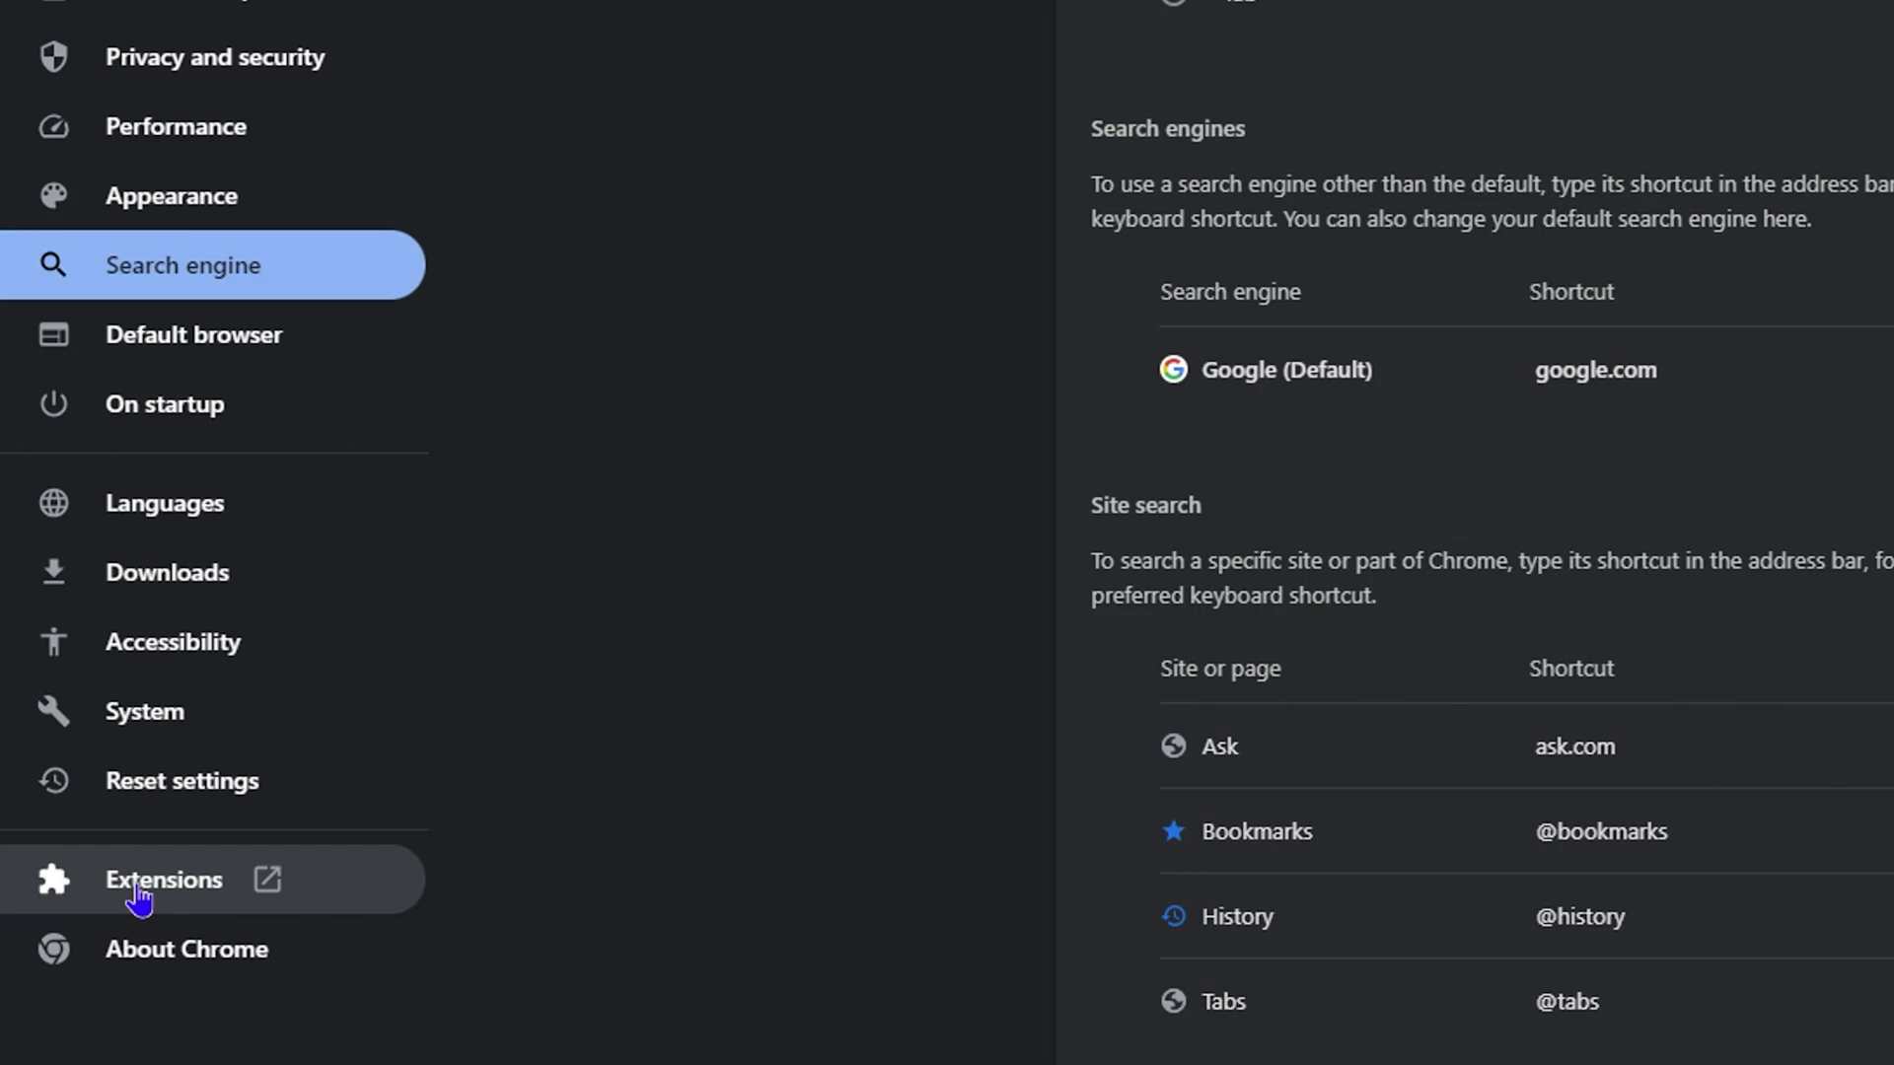
Open the Extensions page from the settings and toggle the BlockSite extension off and on twice, ending with it enabled.
click(138, 892)
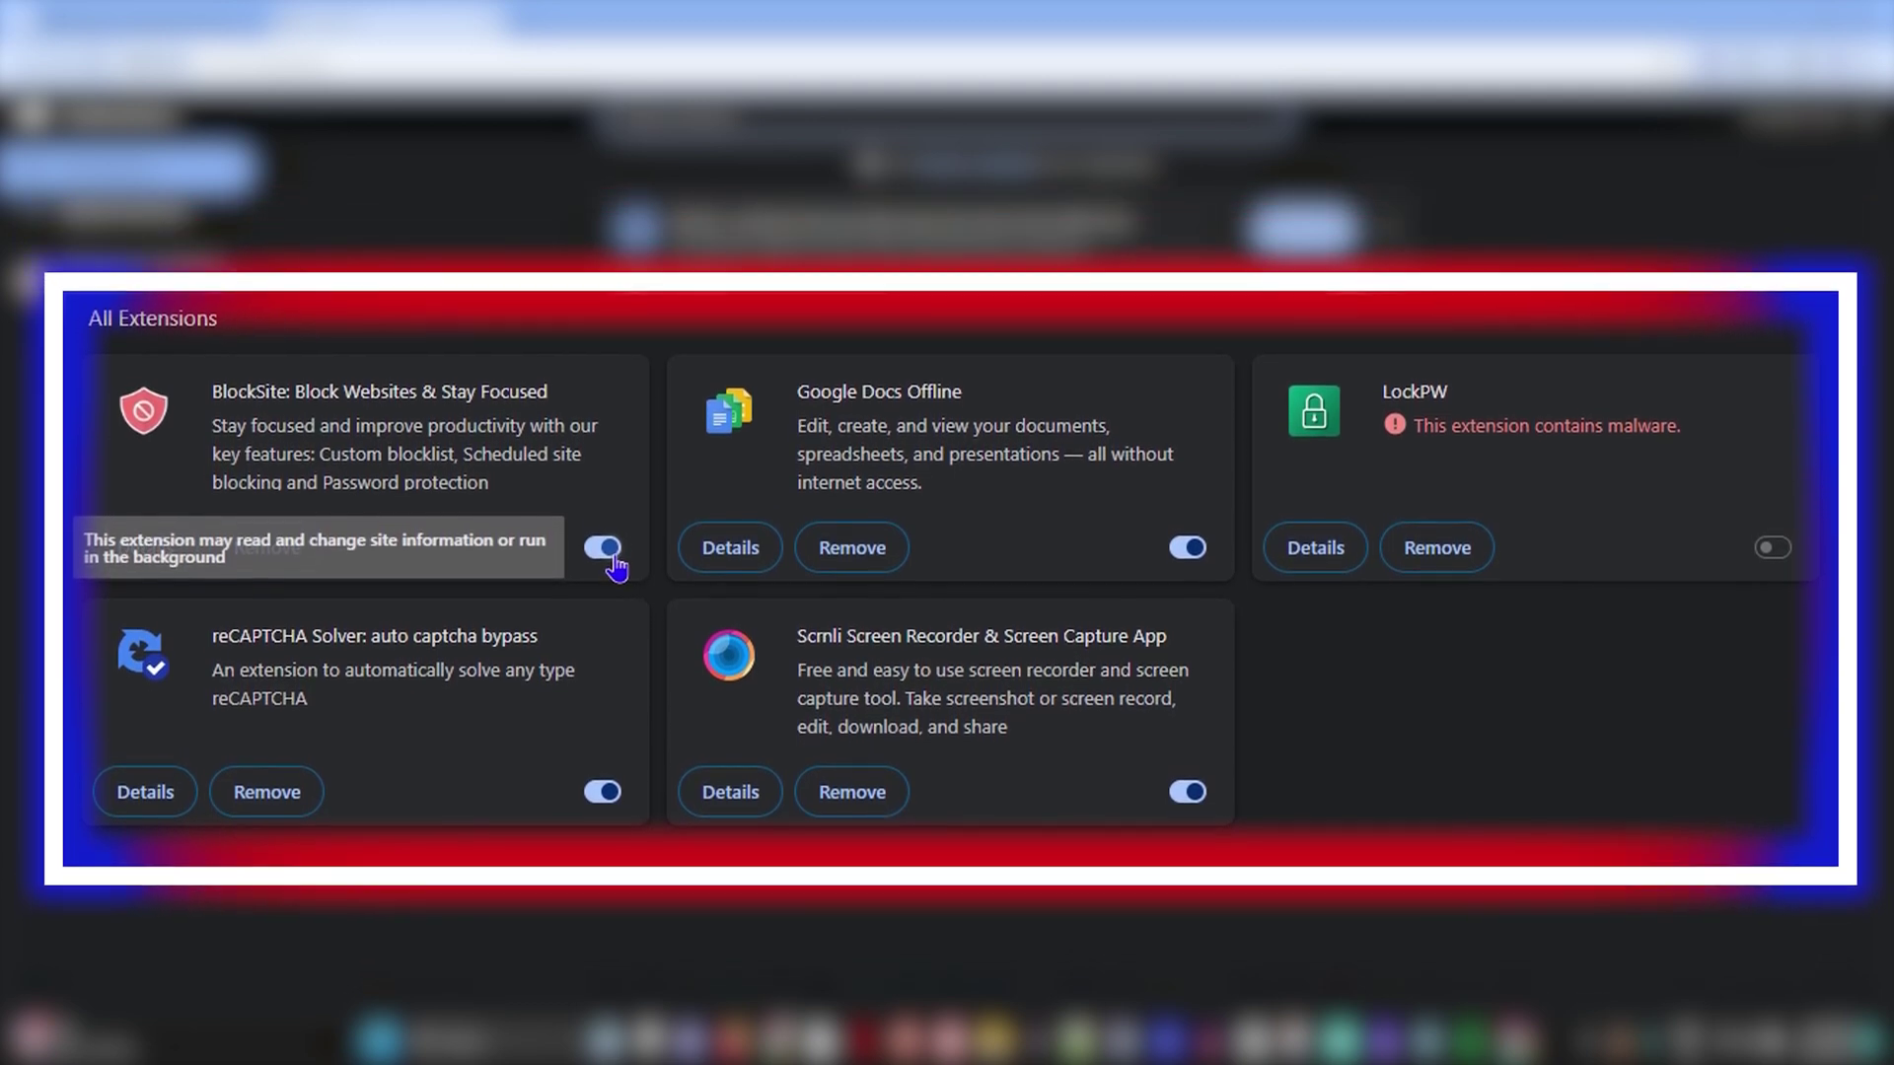
click(608, 537)
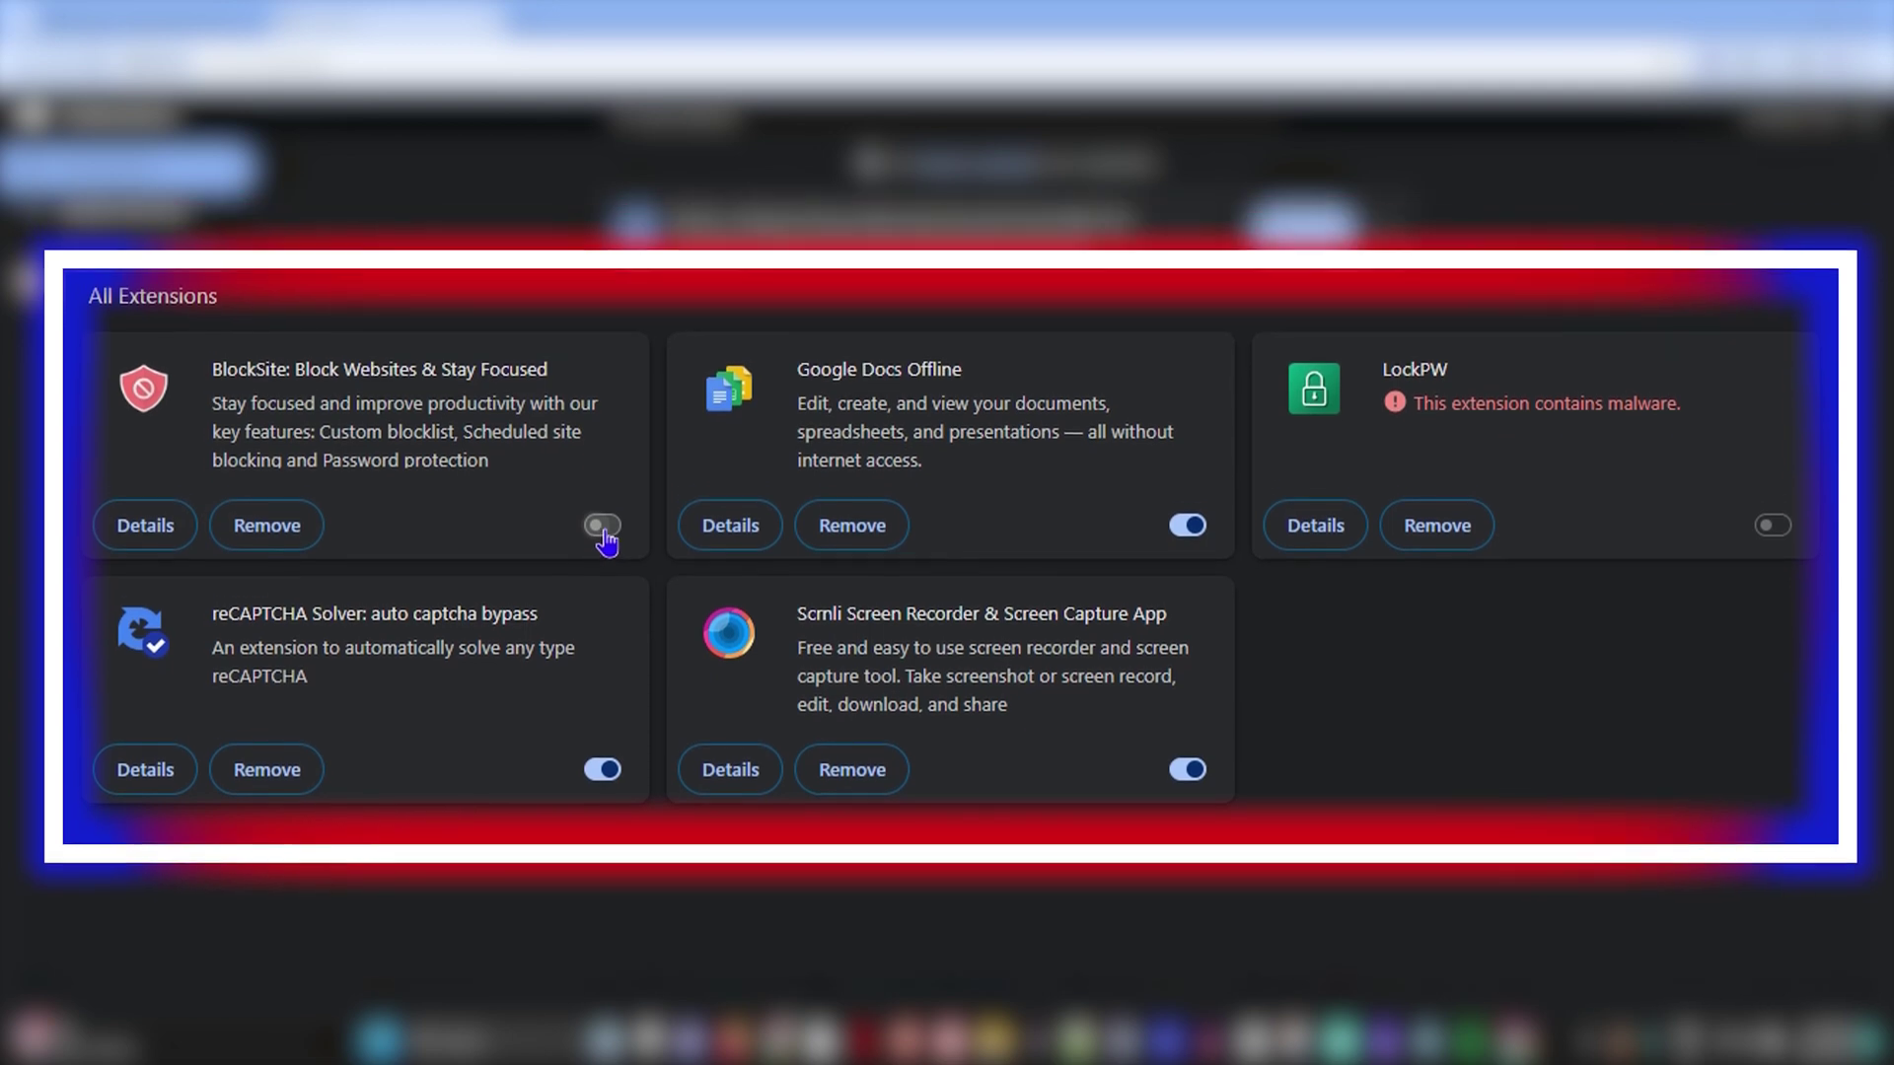
click(603, 532)
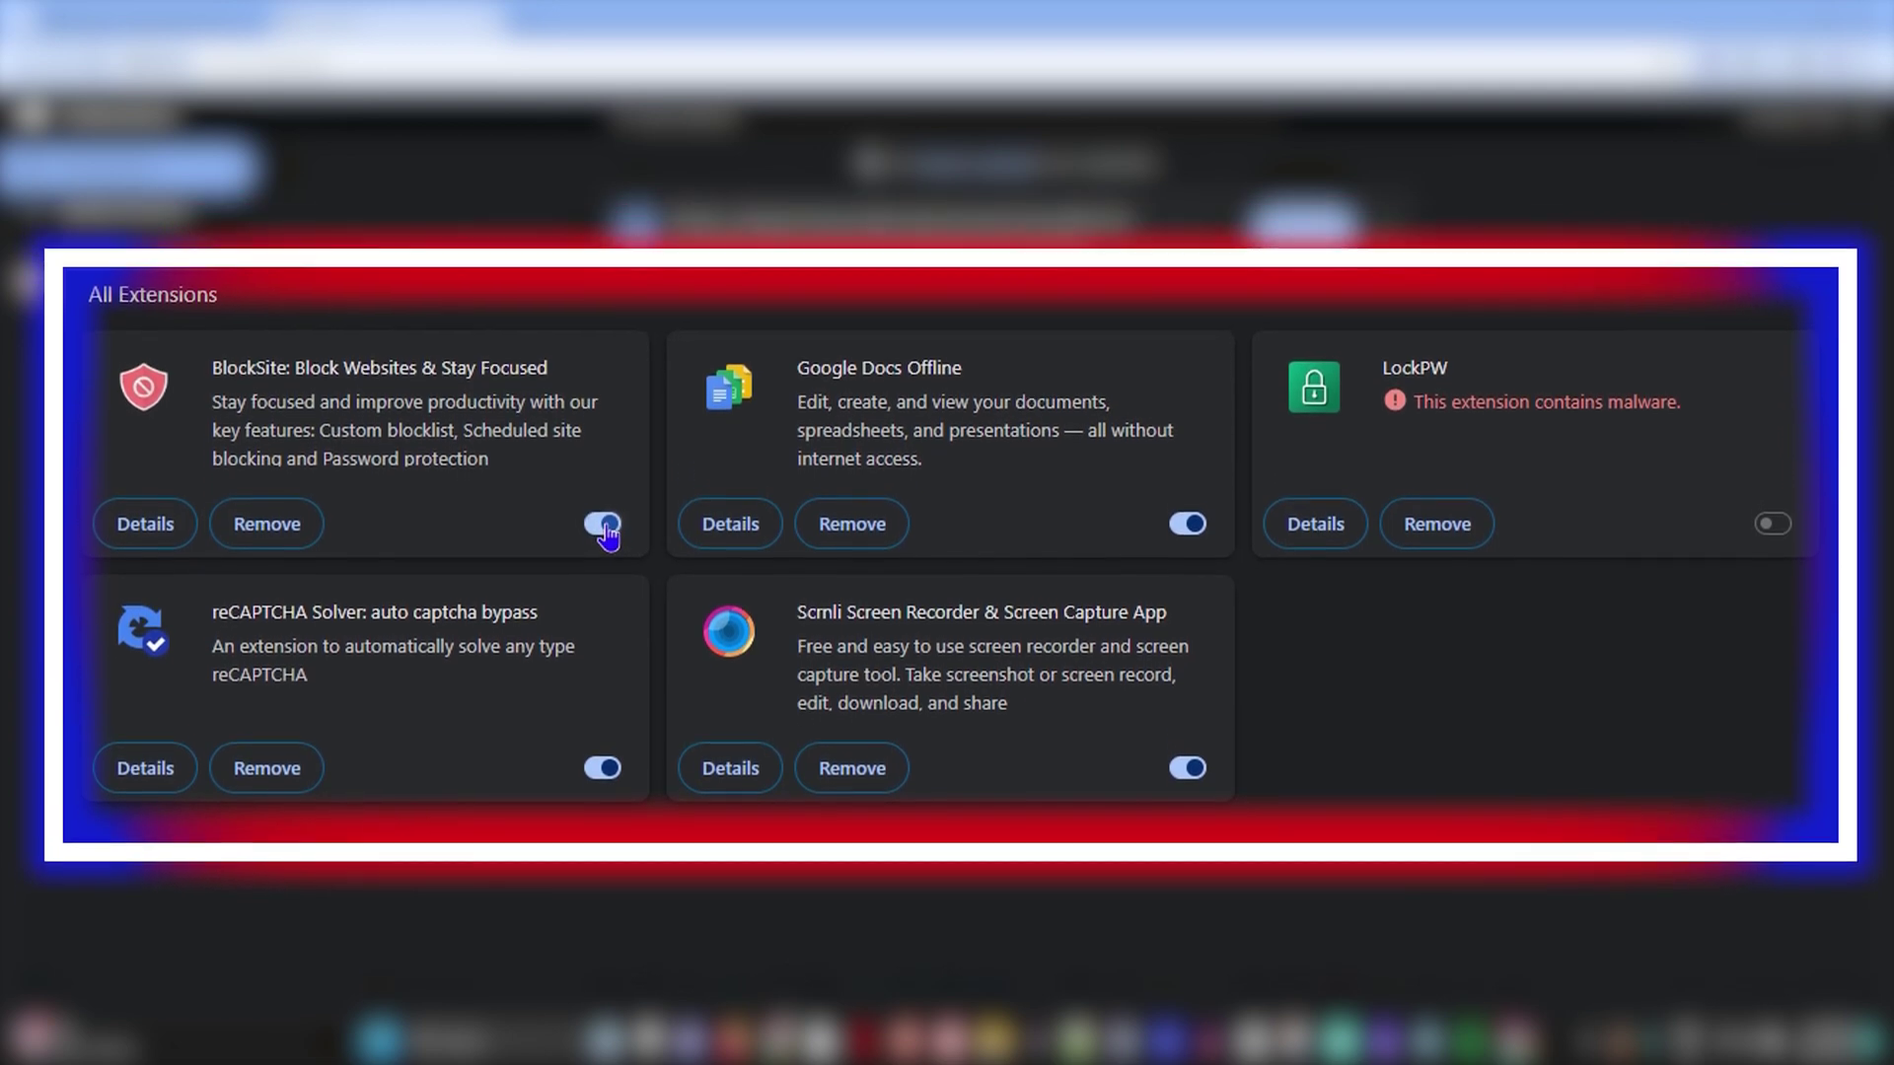
click(606, 550)
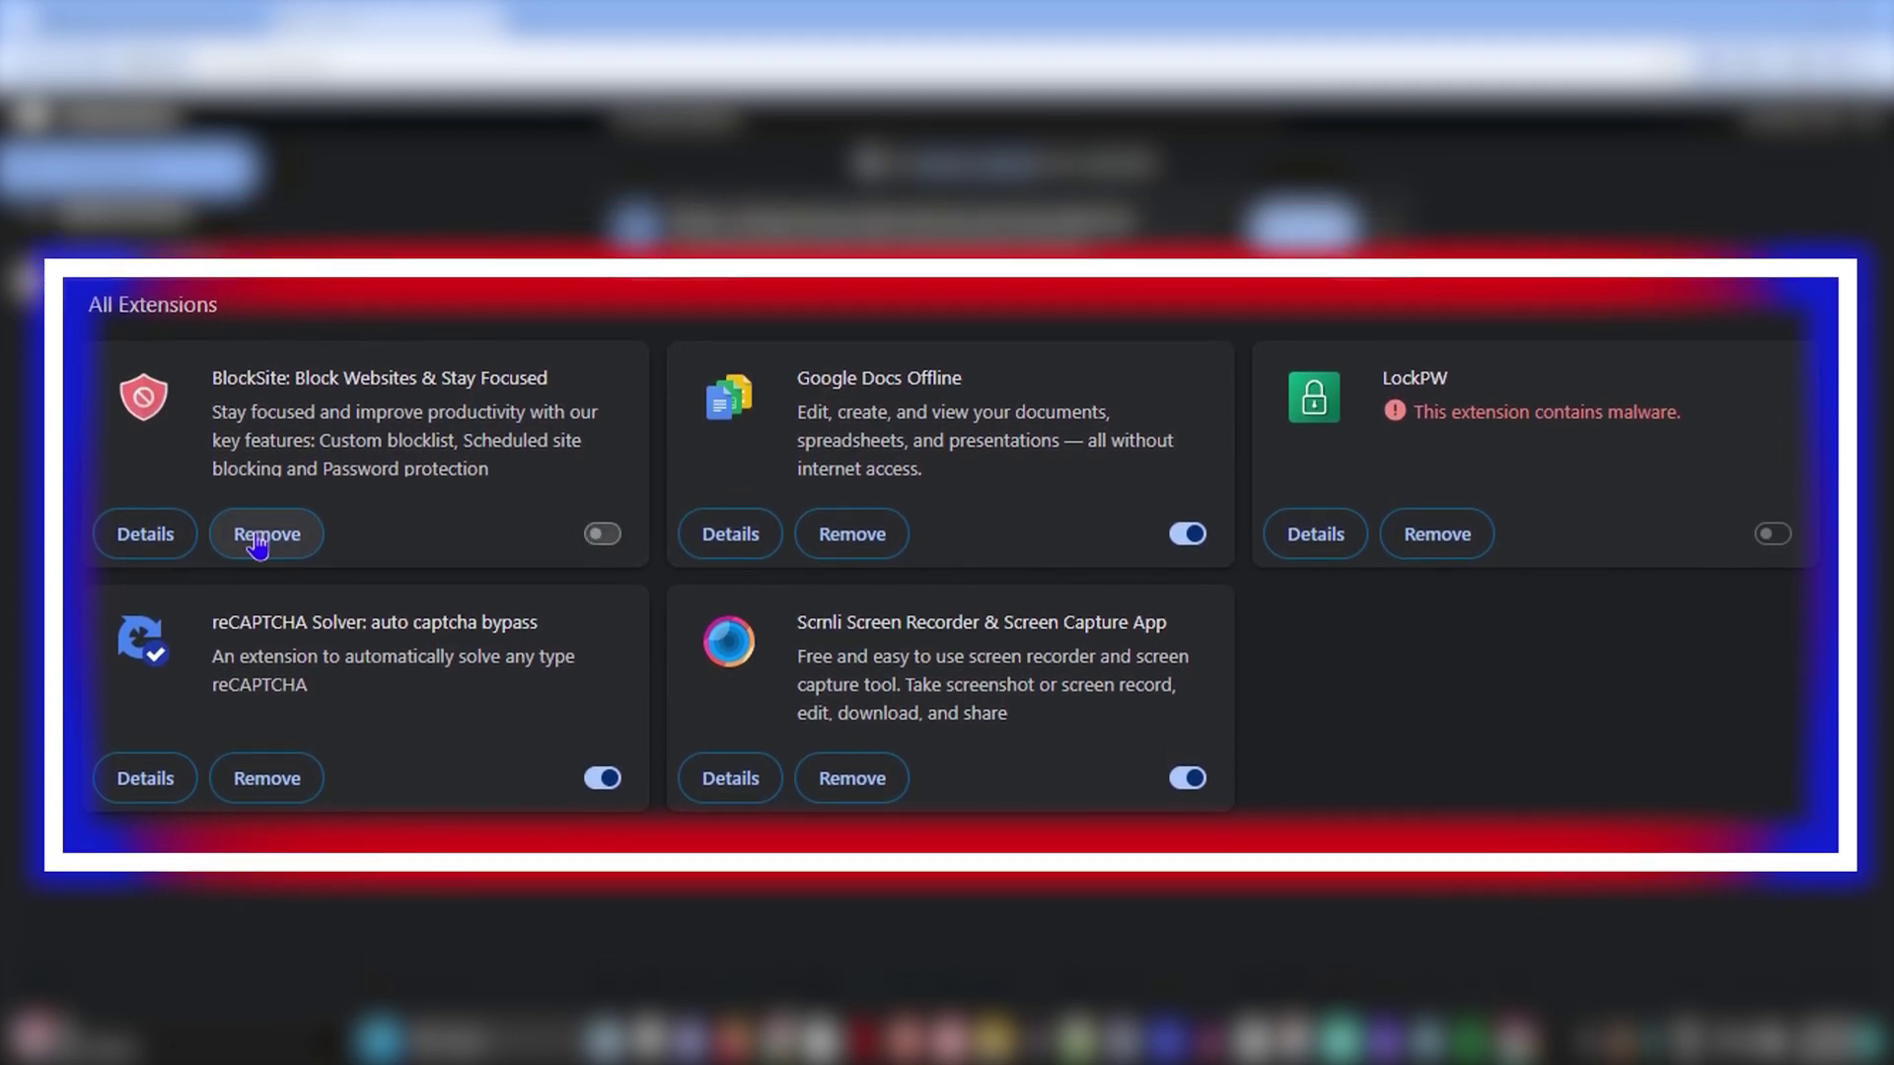
click(603, 512)
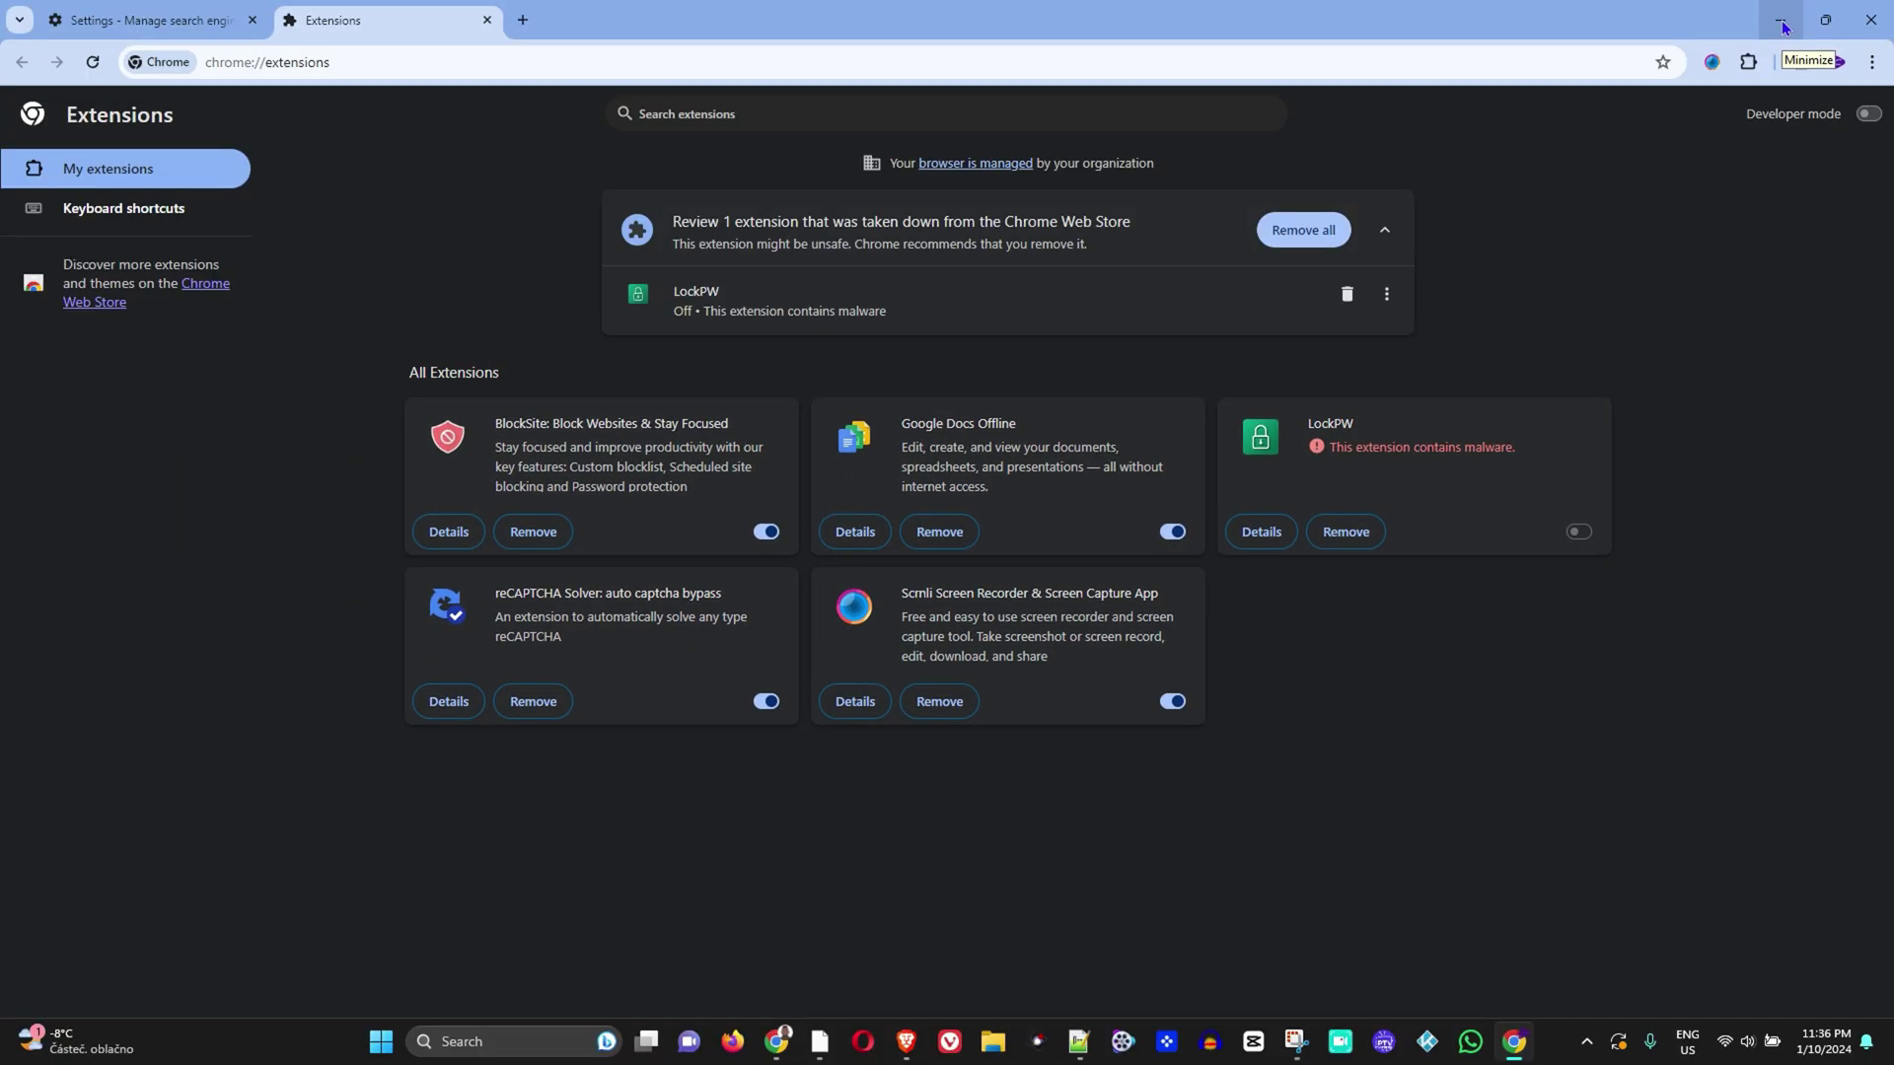
Minimize the browser, search Windows for "uni" and open Add or remove programs.
click(1783, 26)
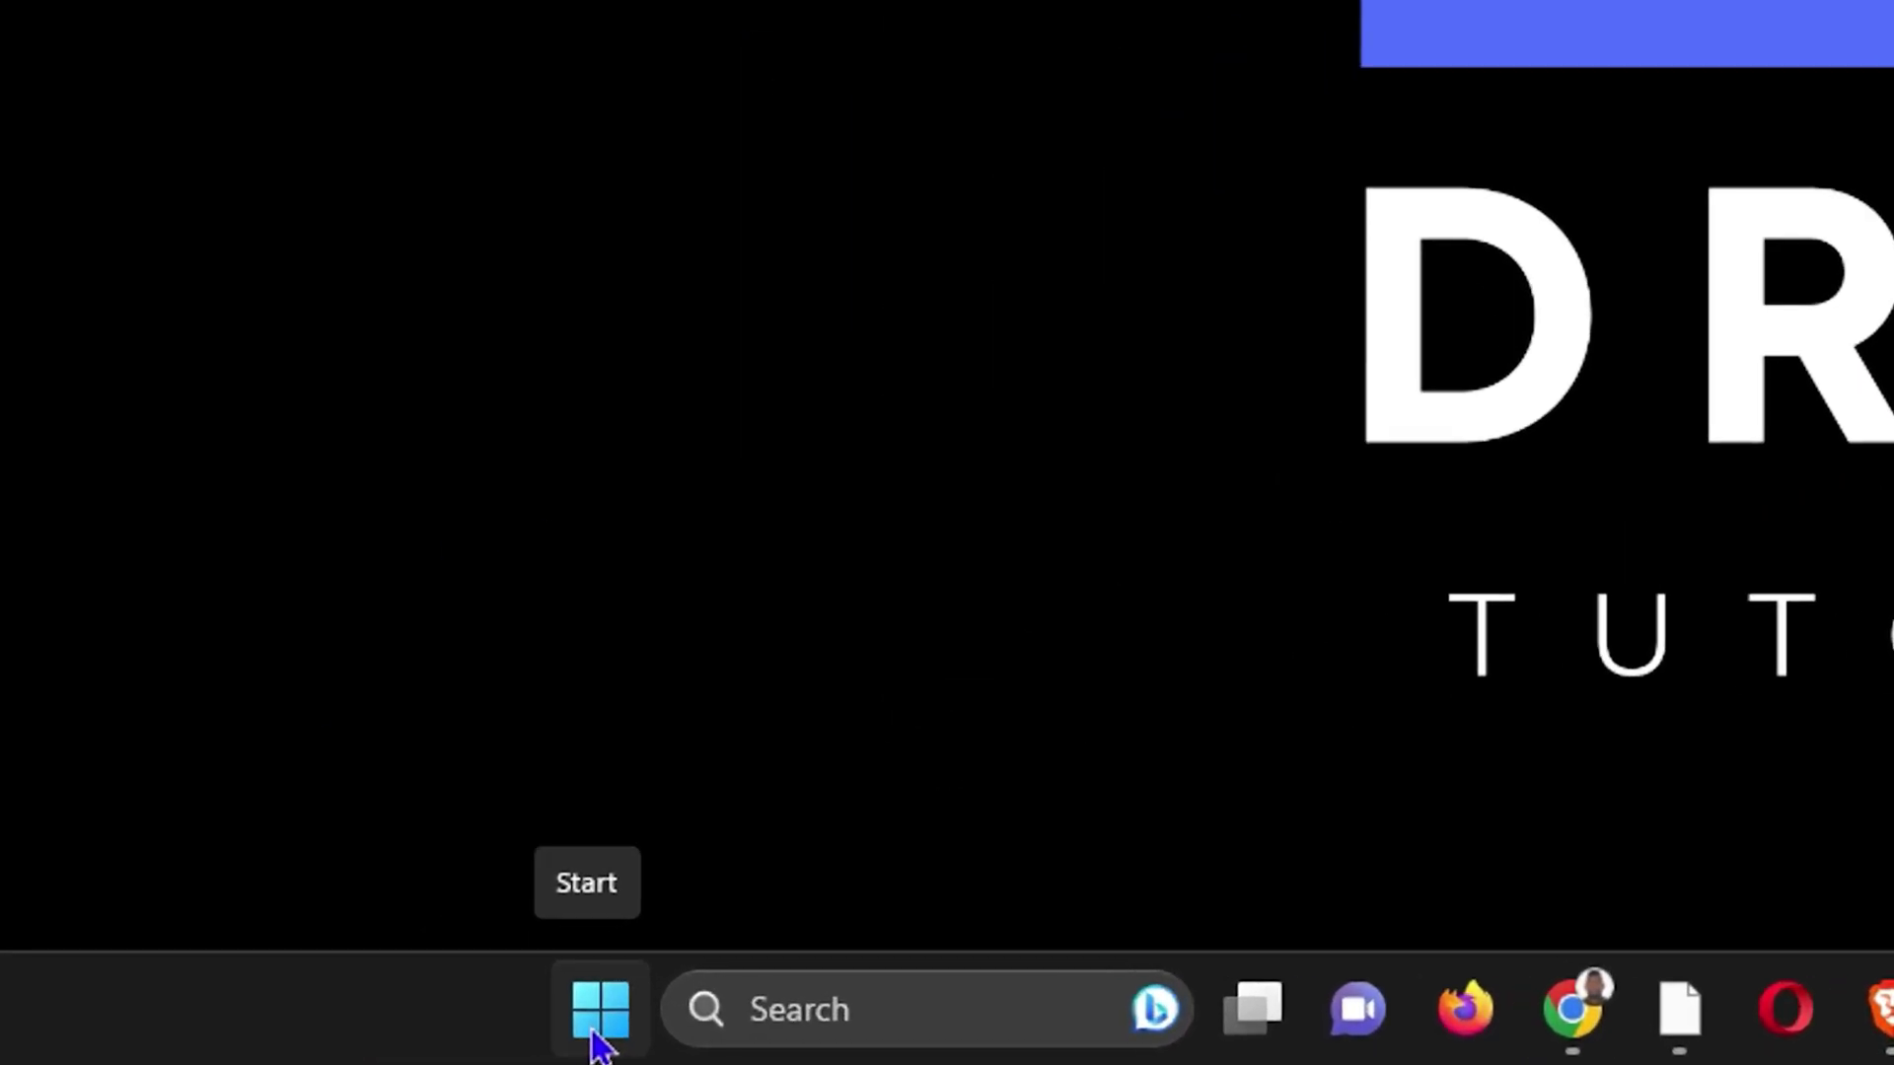
click(599, 1009)
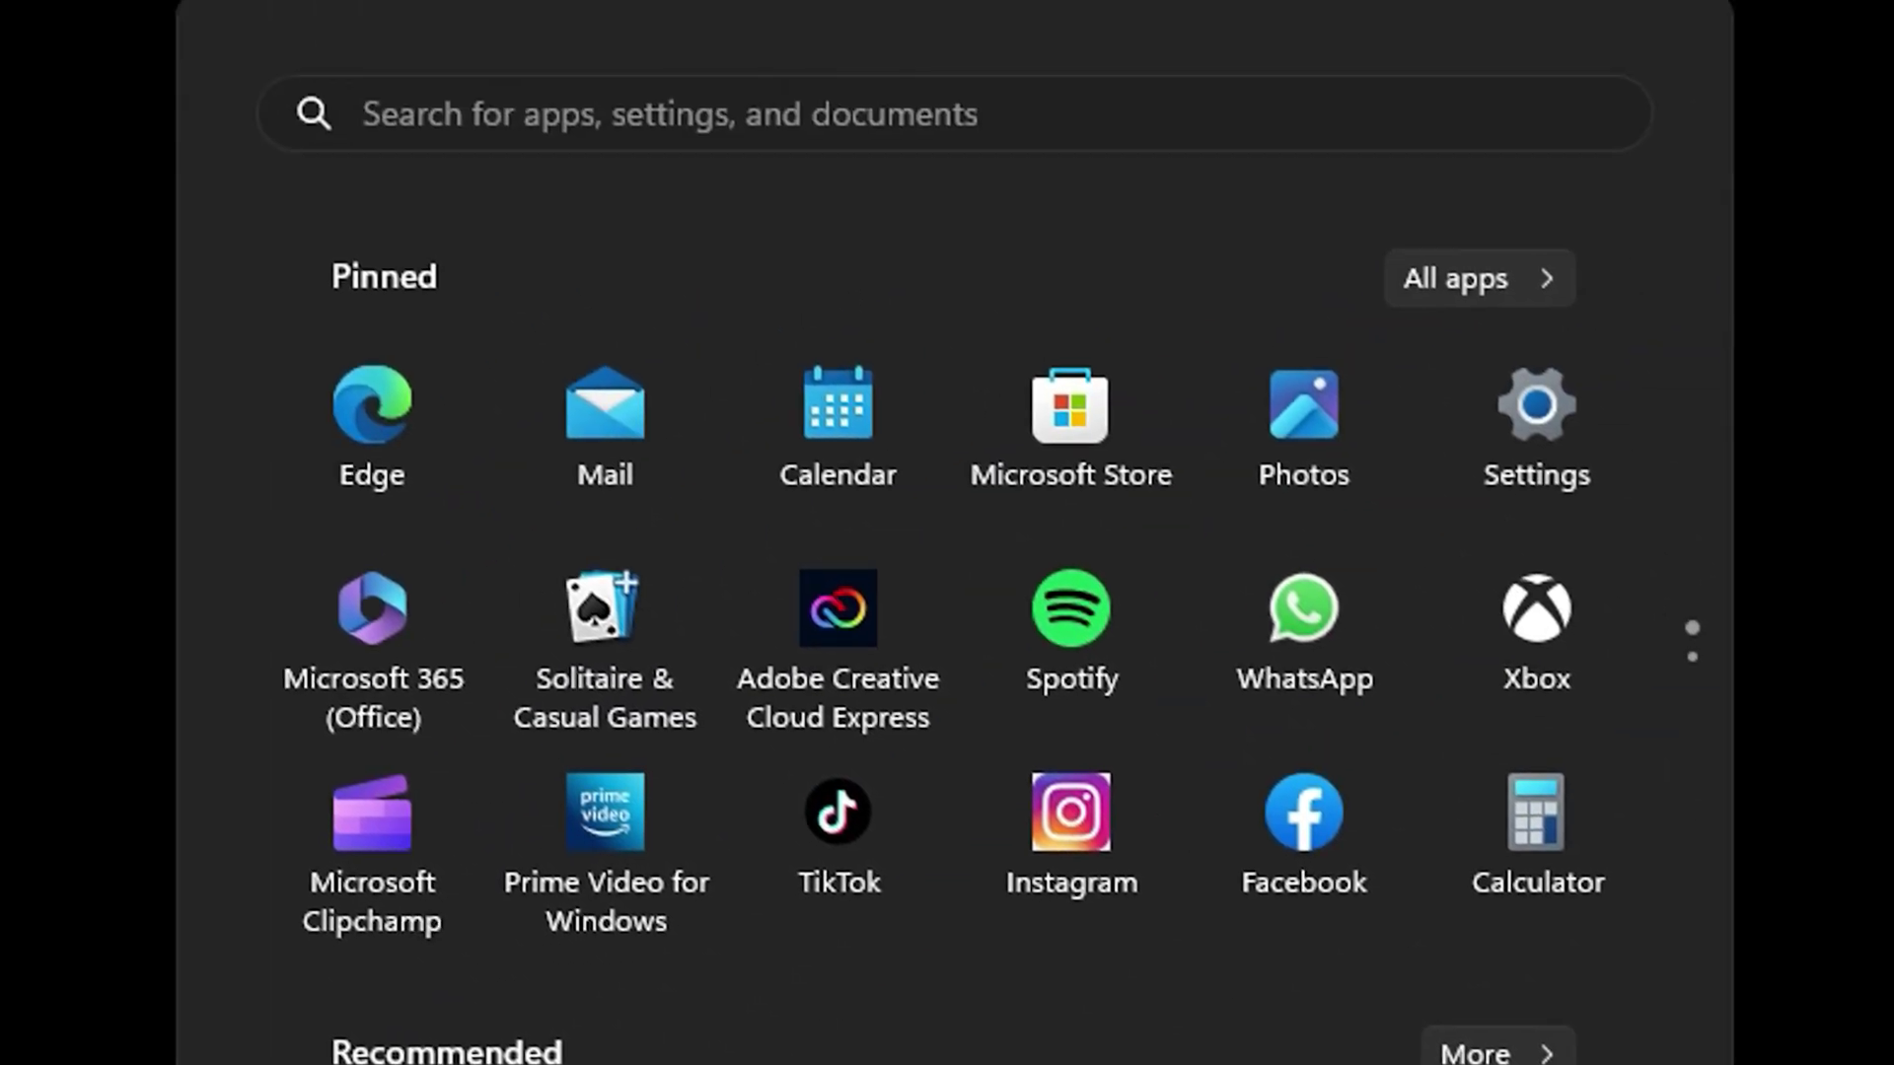
text(un)
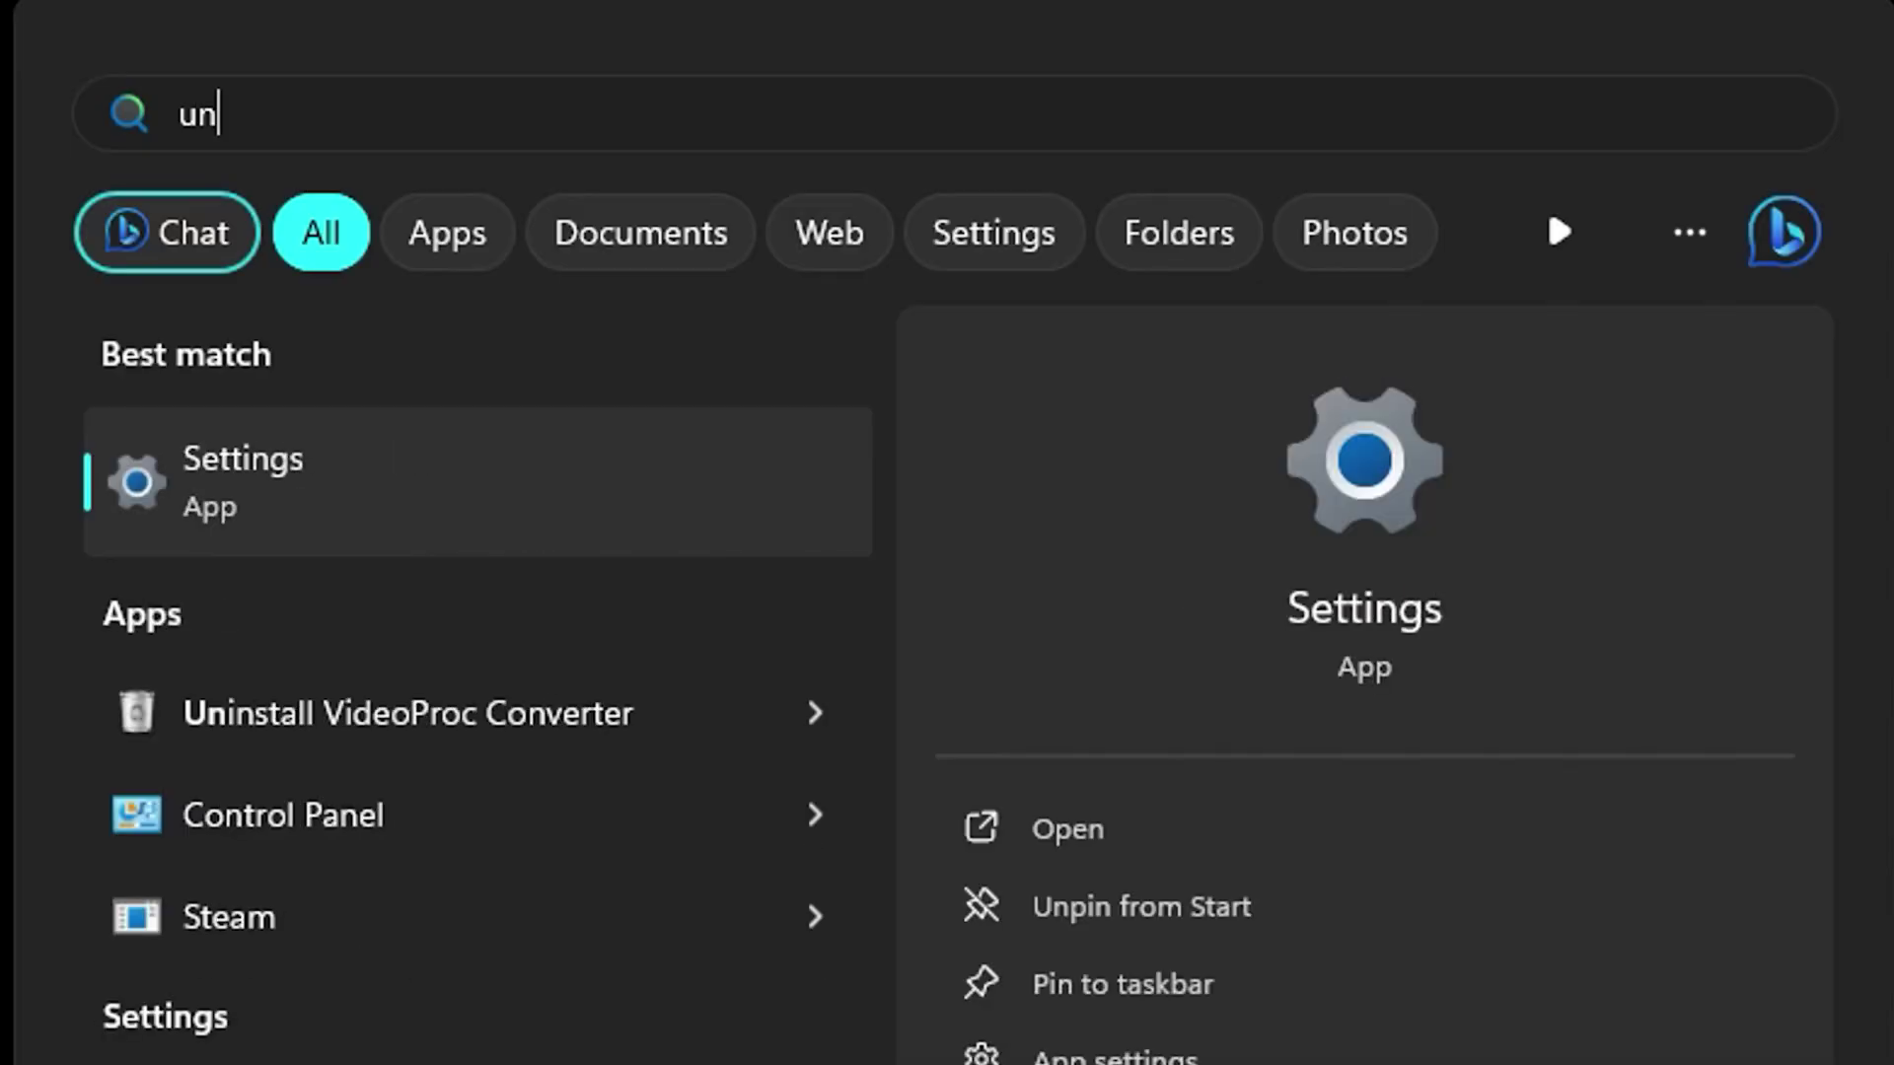
text(in)
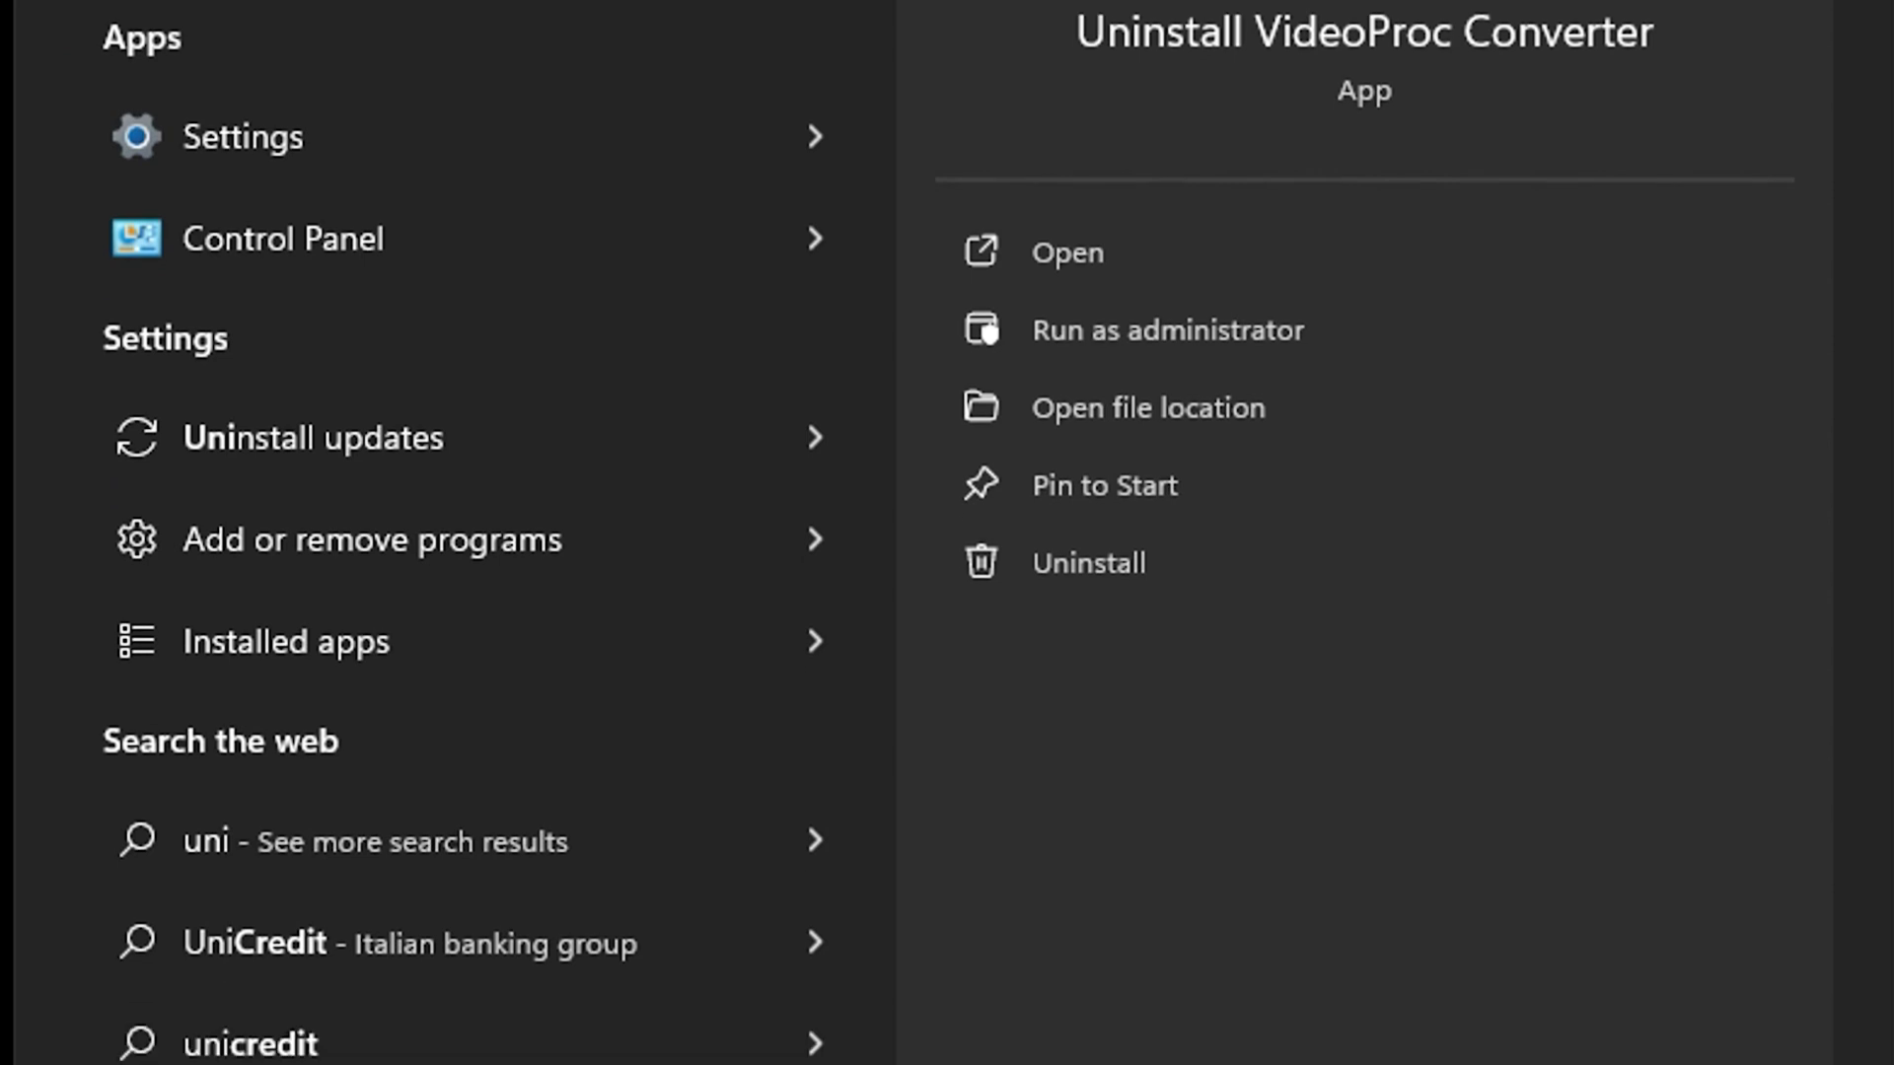
click(494, 571)
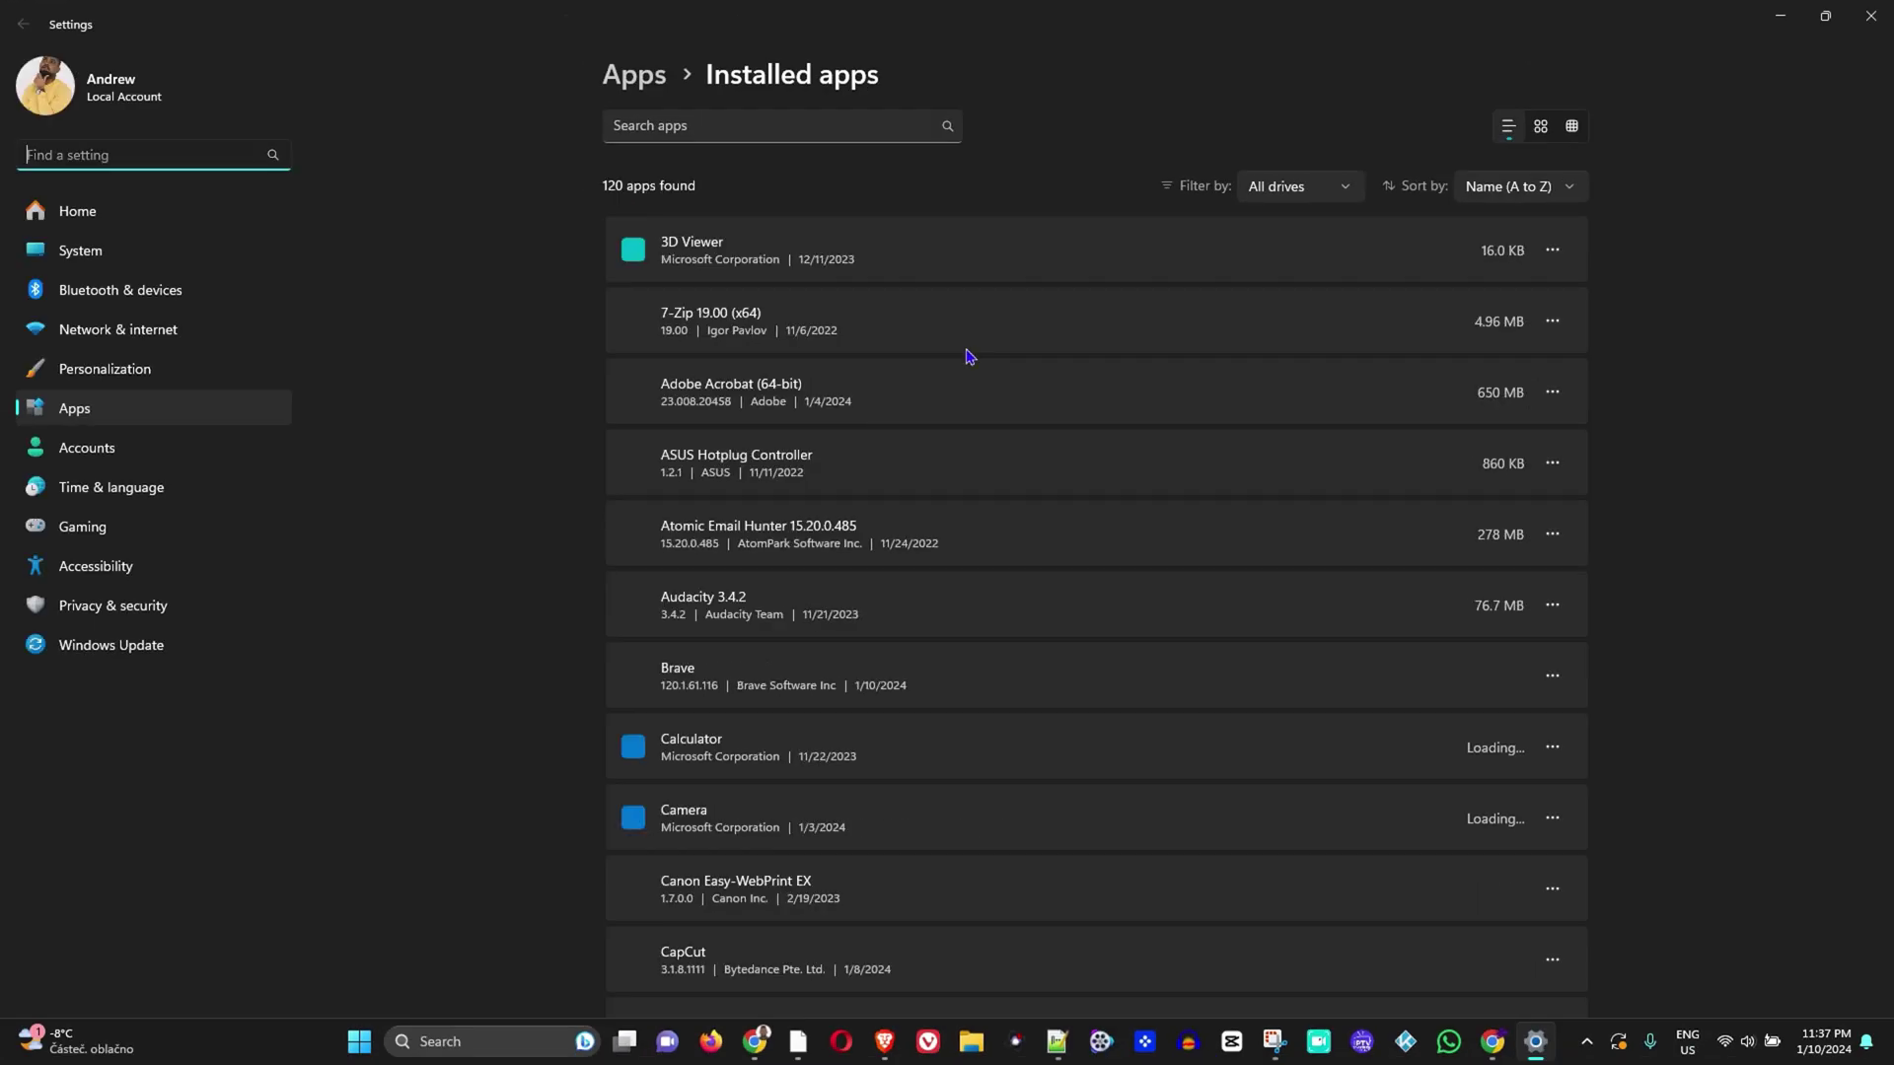
Look through the list of installed apps for unfamiliar or suspicious programs.
scroll(1015, 335, down, 10)
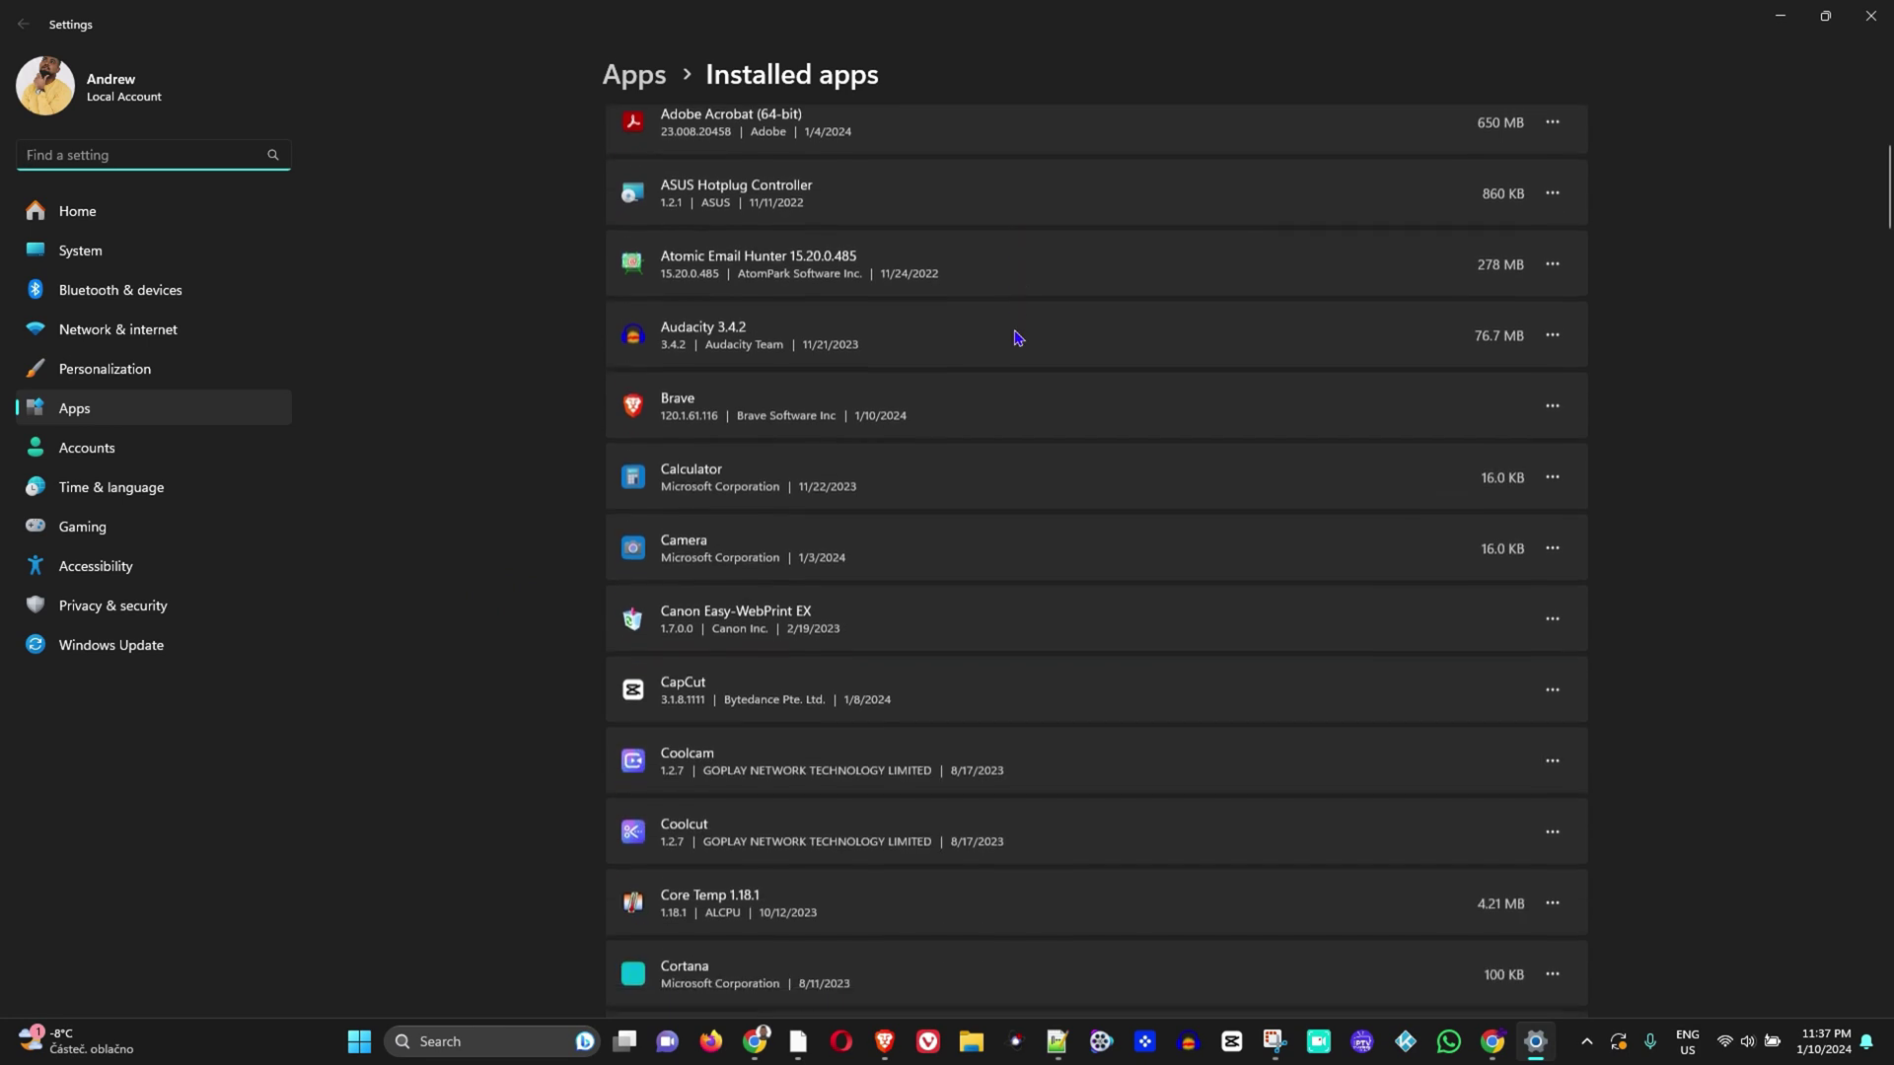
scroll(1014, 350, down, 12)
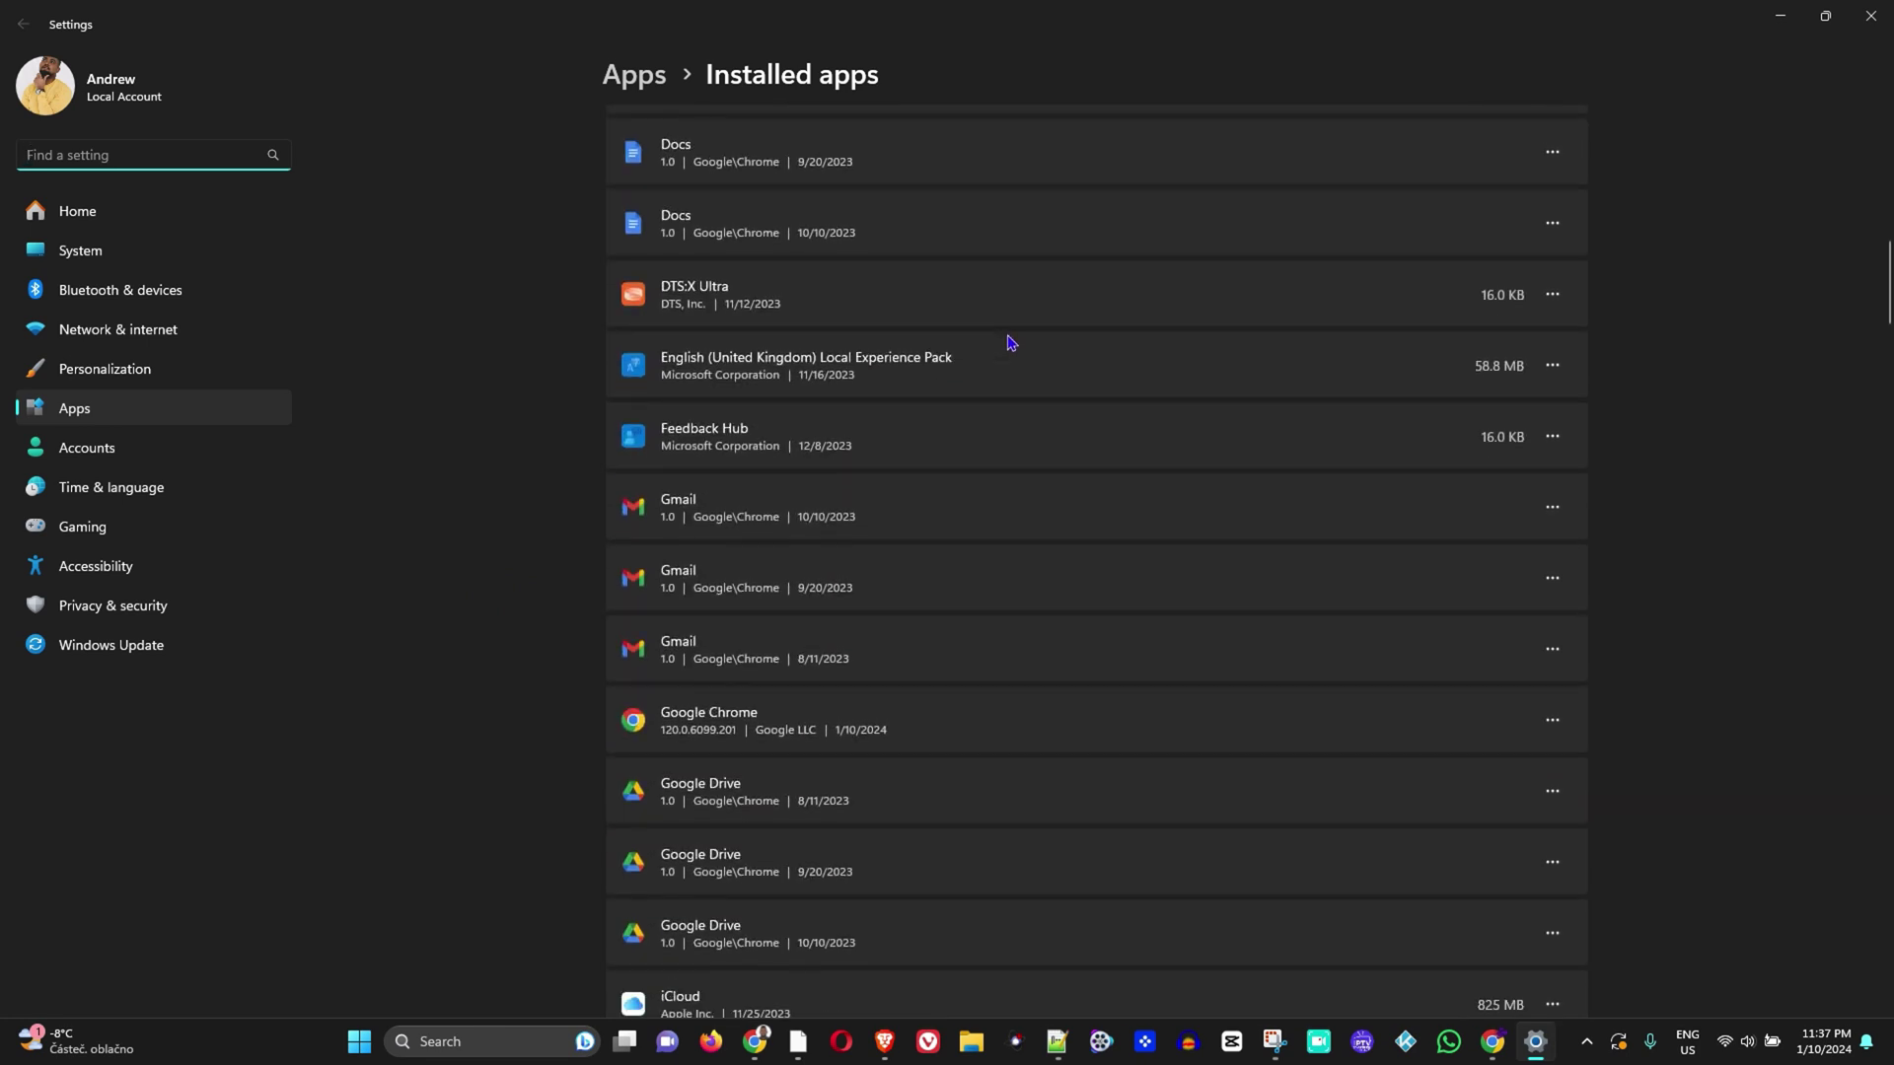
scroll(1016, 357, down, 2)
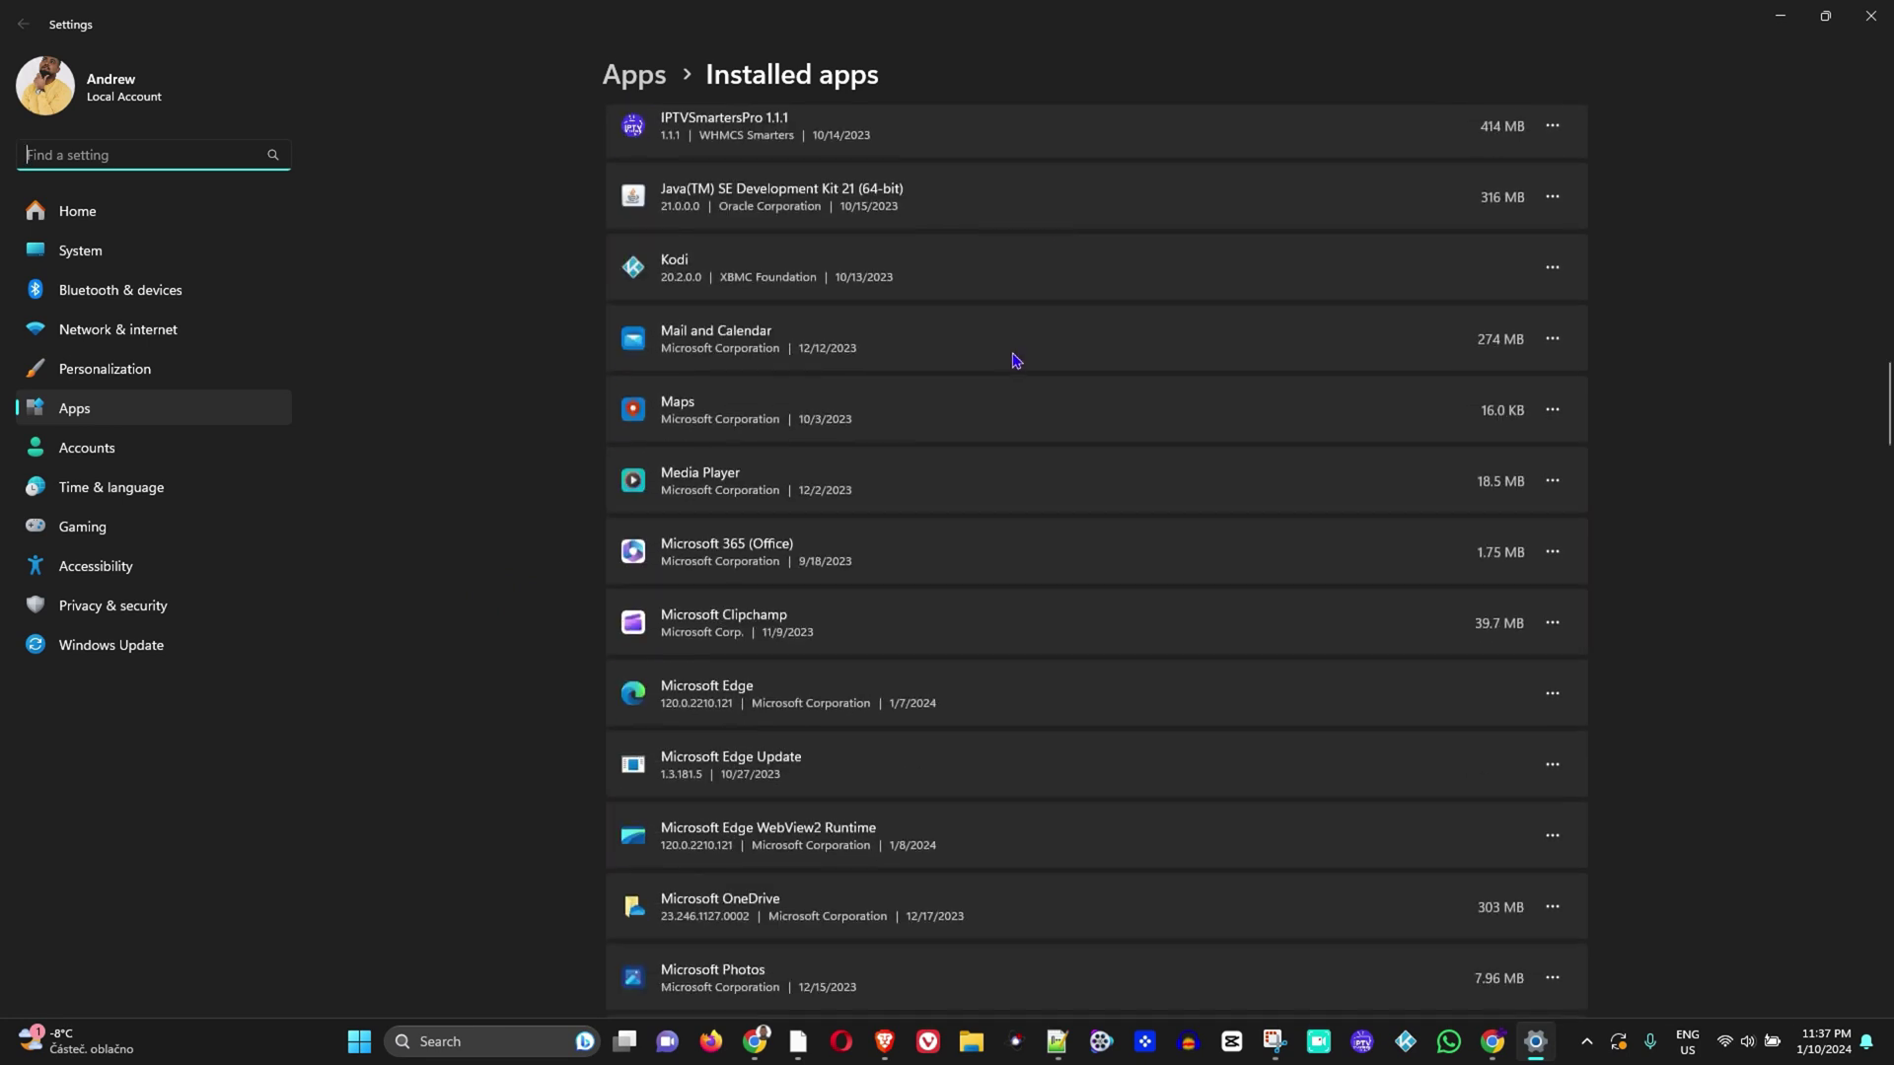
scroll(1015, 360, down, 15)
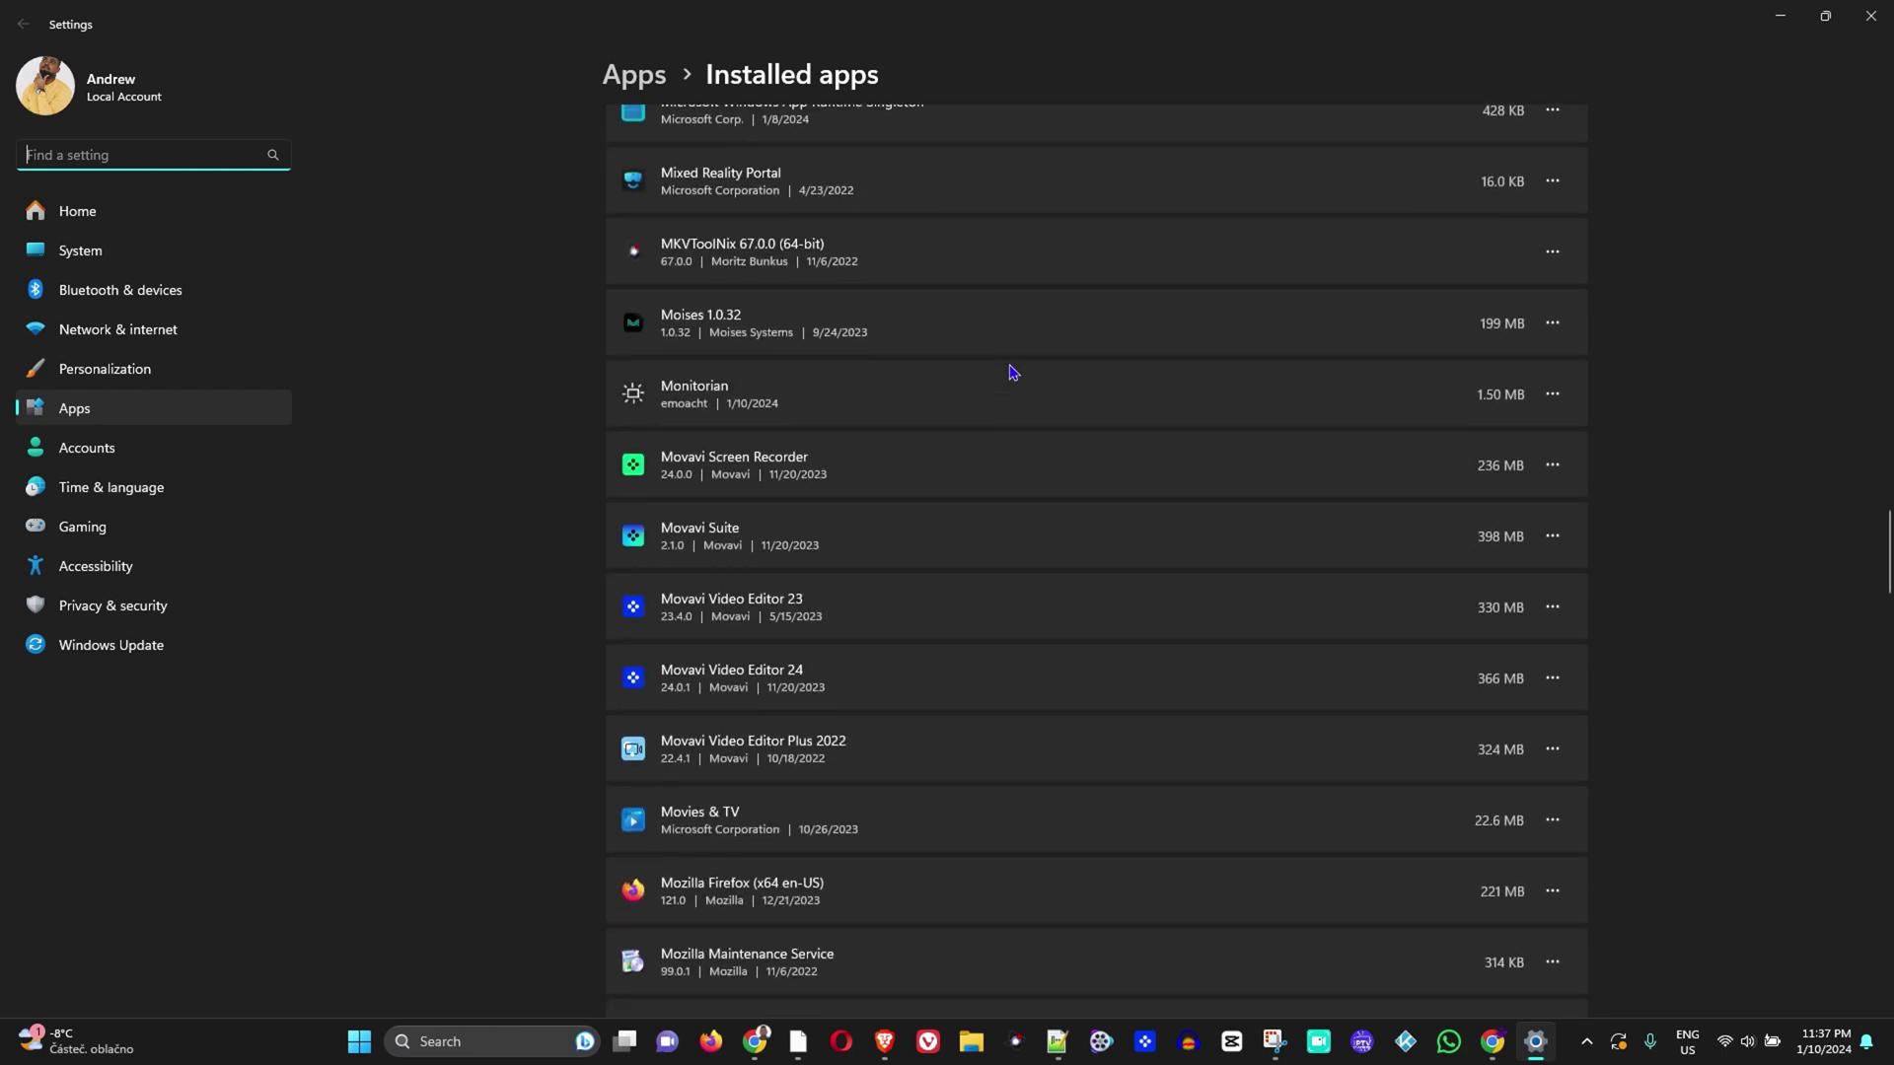
scroll(1016, 377, down, 6)
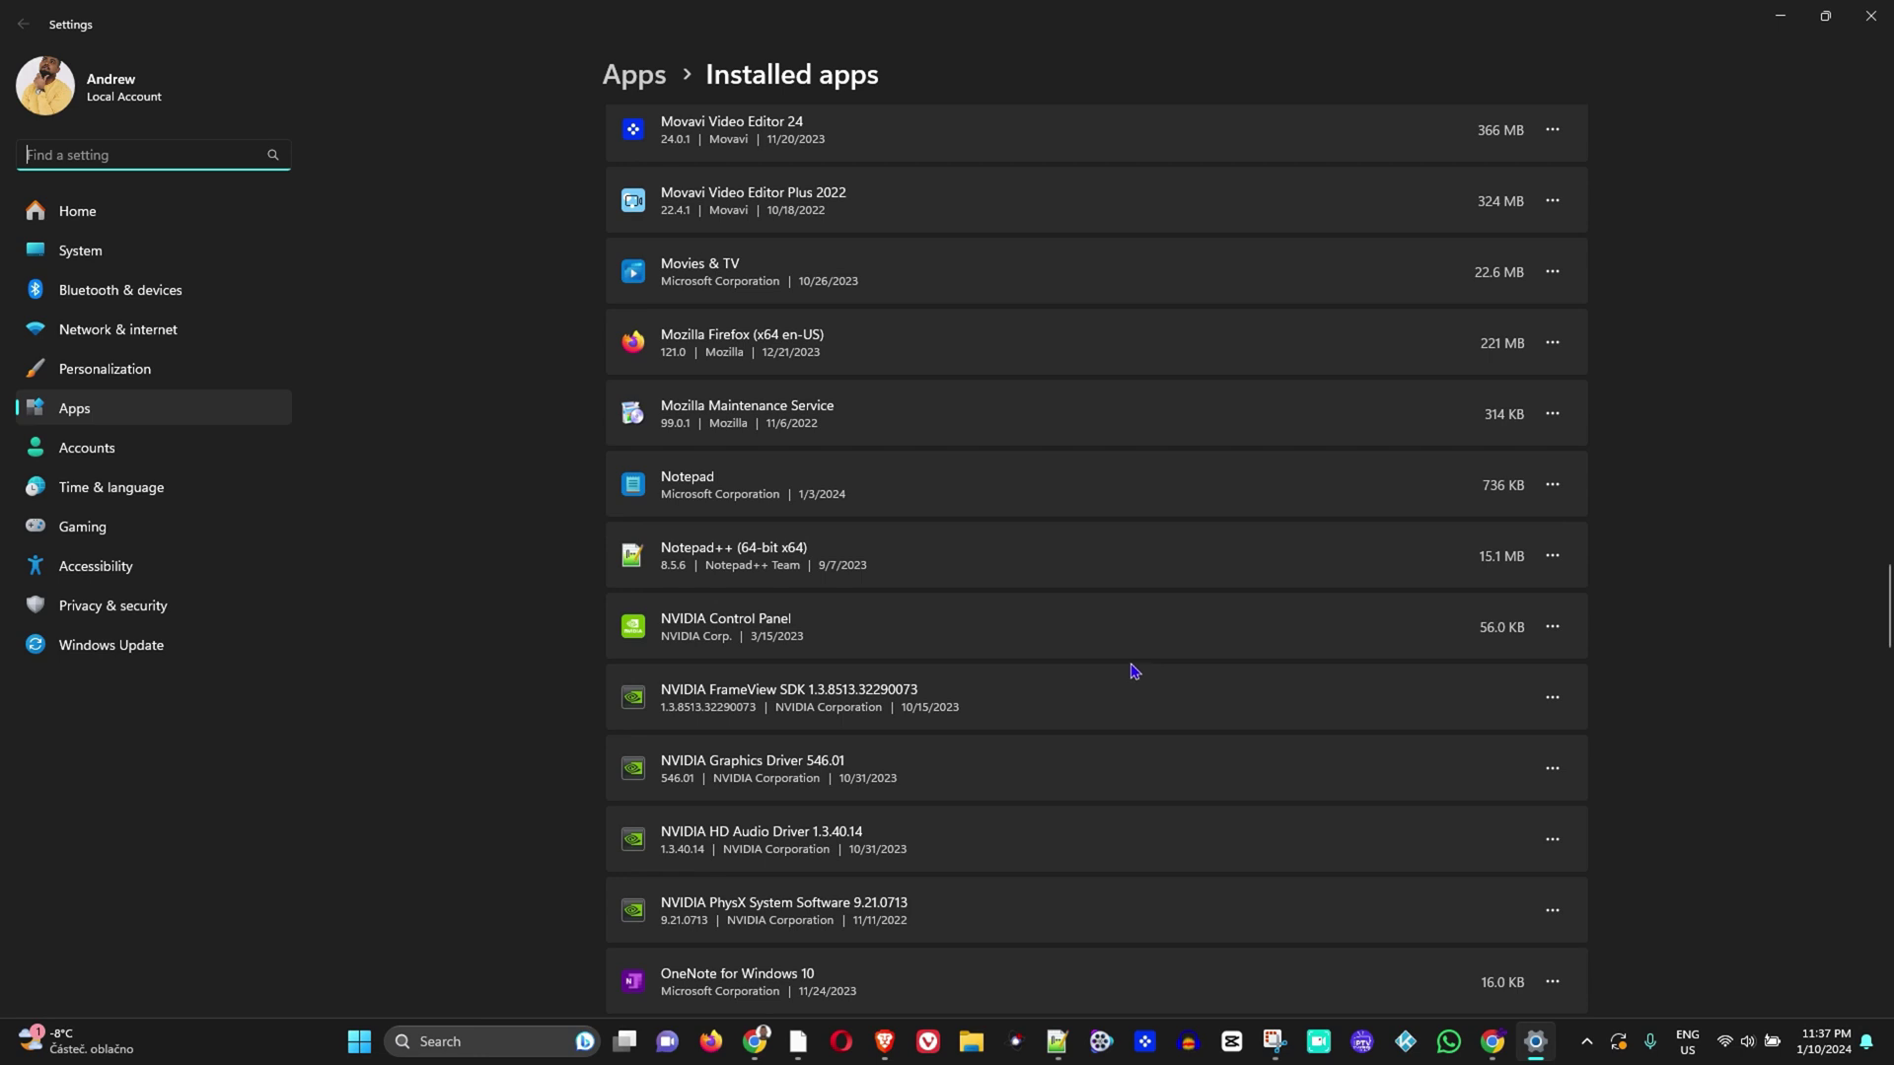
Look through the installed apps list again and show the uninstall option for Intel Graphics Command Center without using it.
scroll(1104, 671, up, 20)
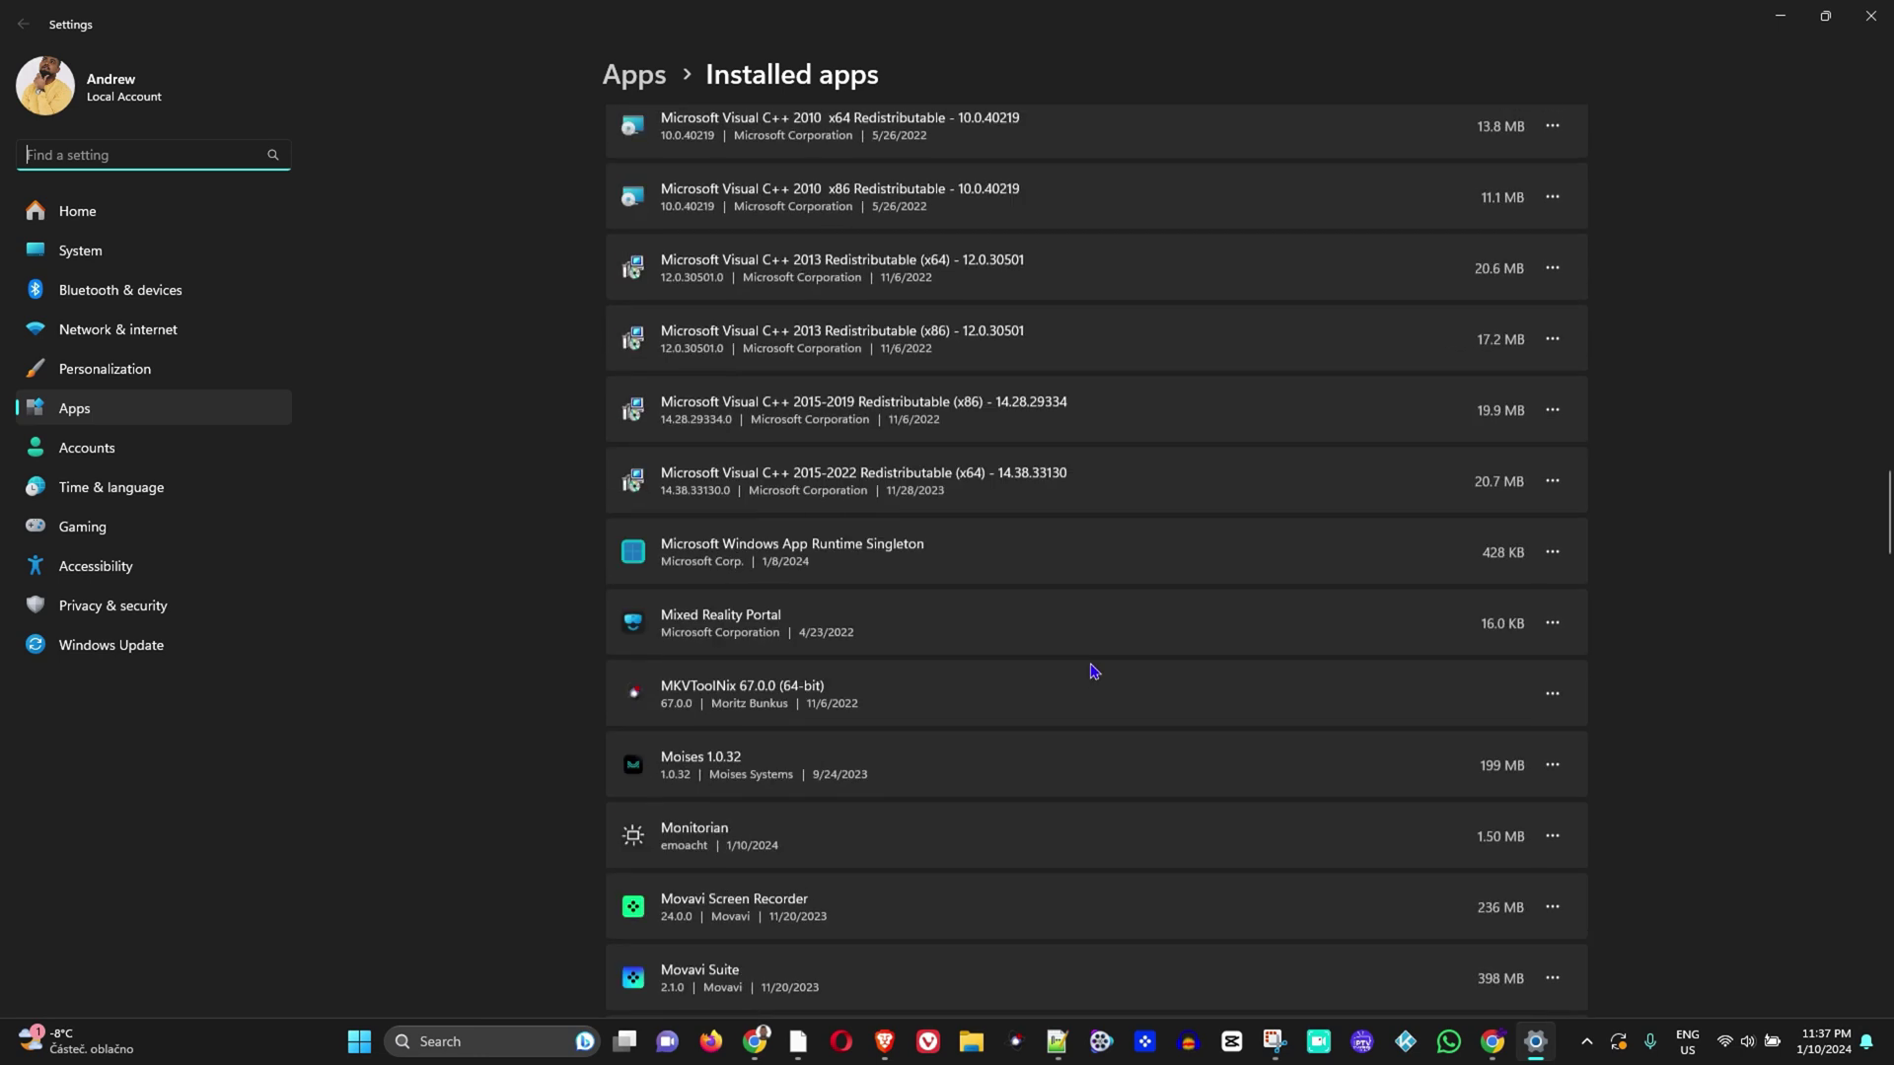
scroll(1072, 677, up, 12)
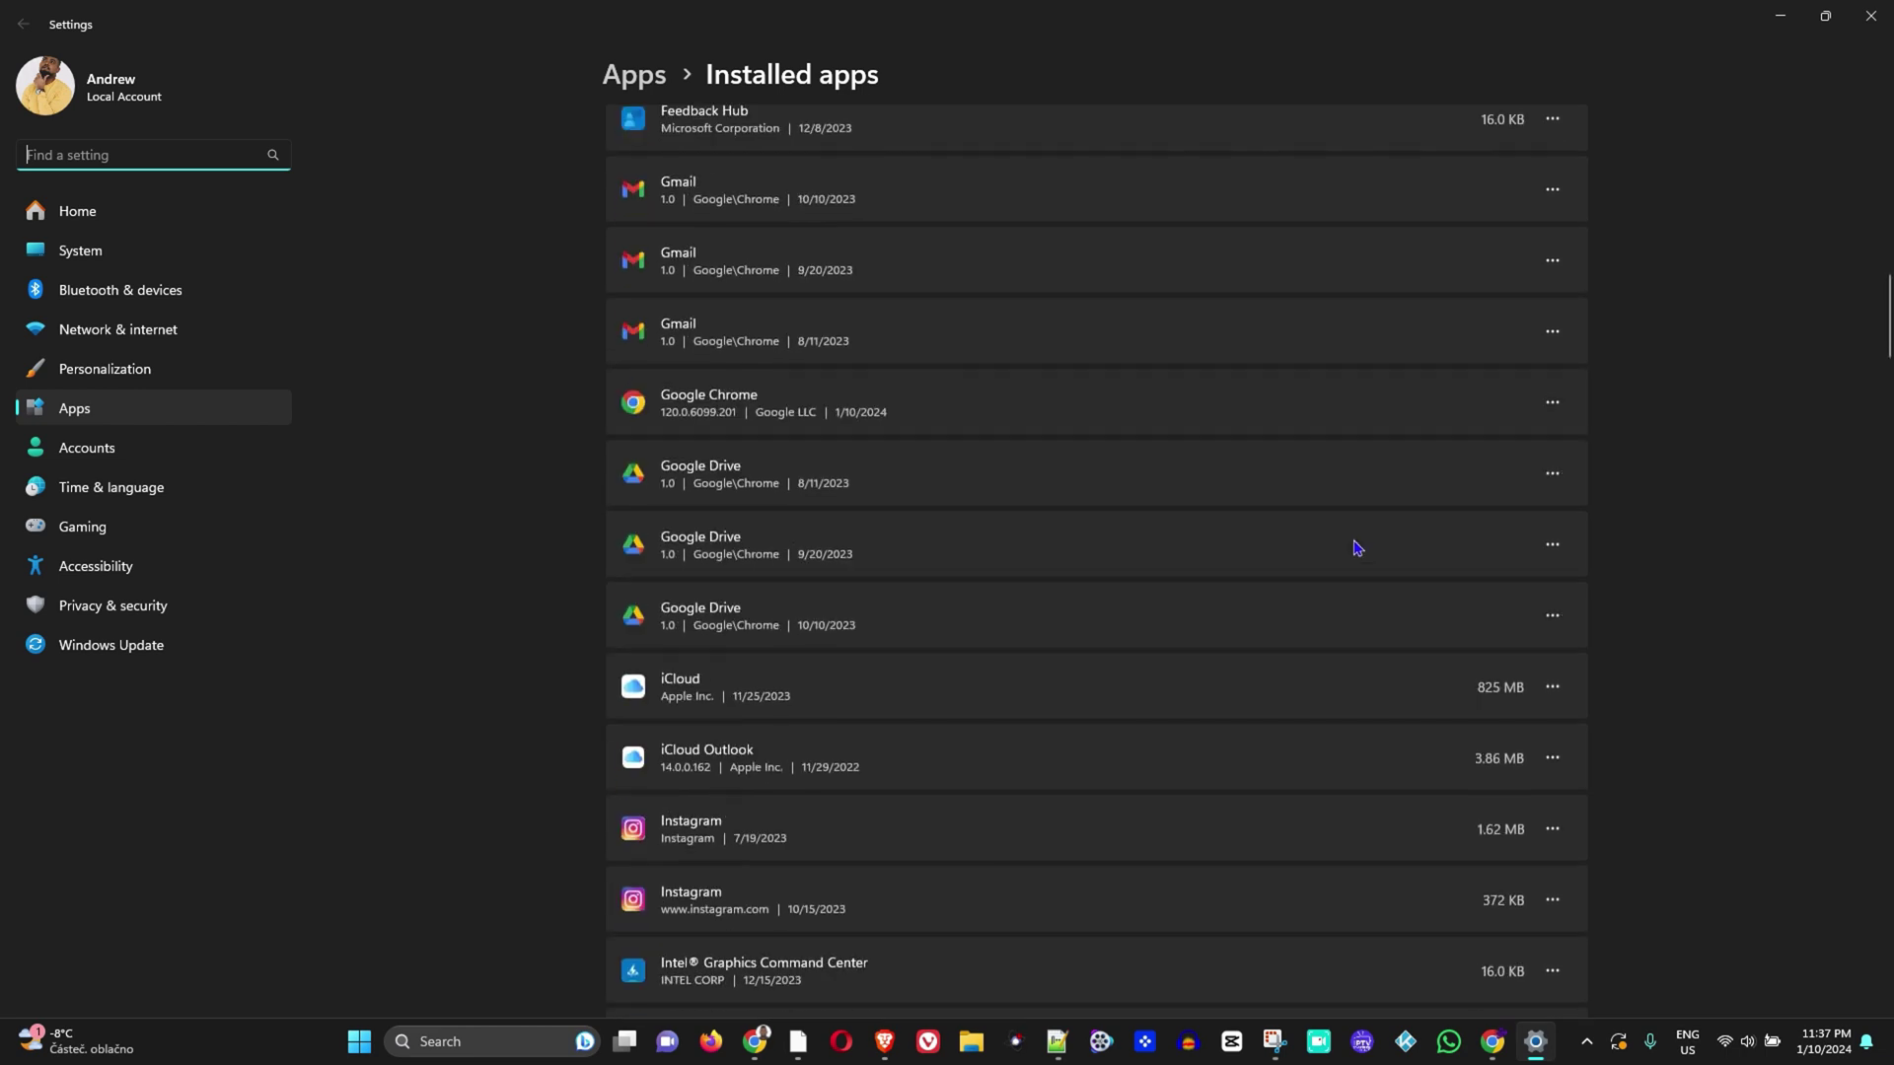
scroll(1516, 367, up, 9)
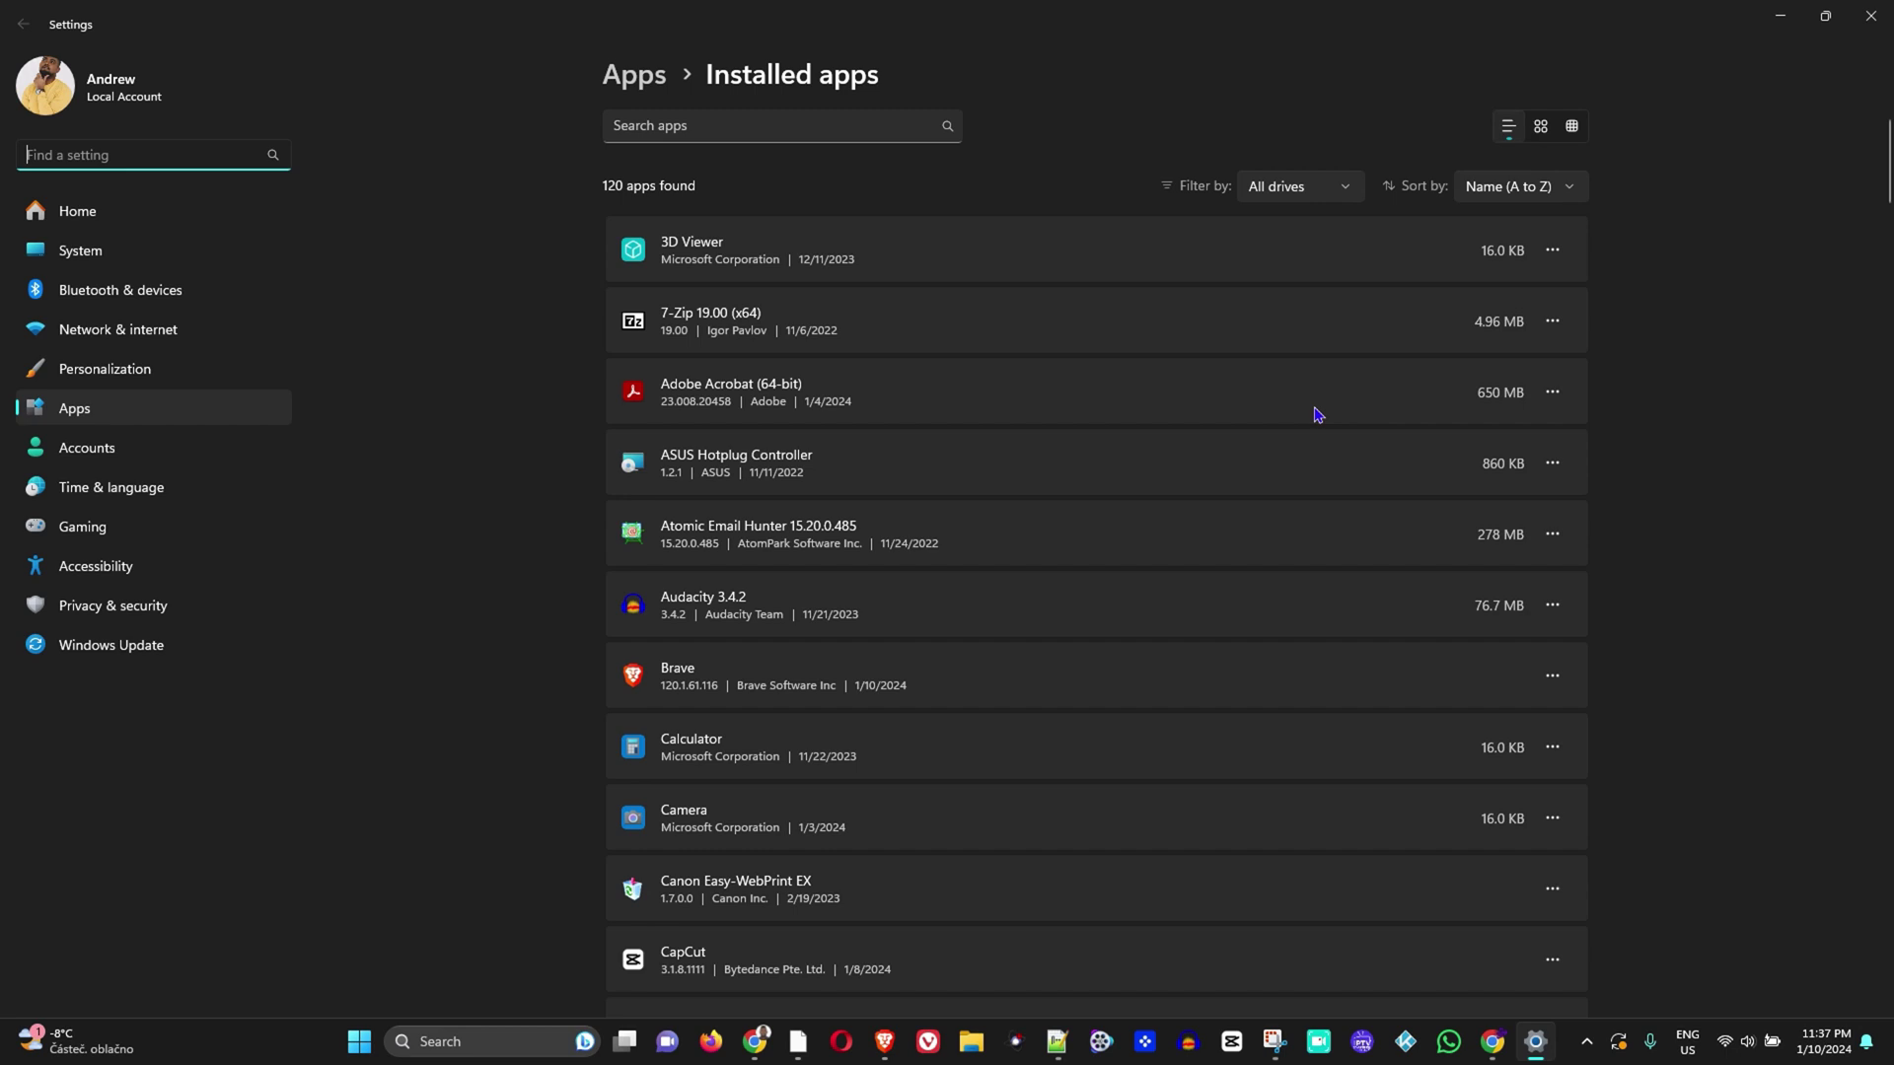
scroll(1320, 405, down, 15)
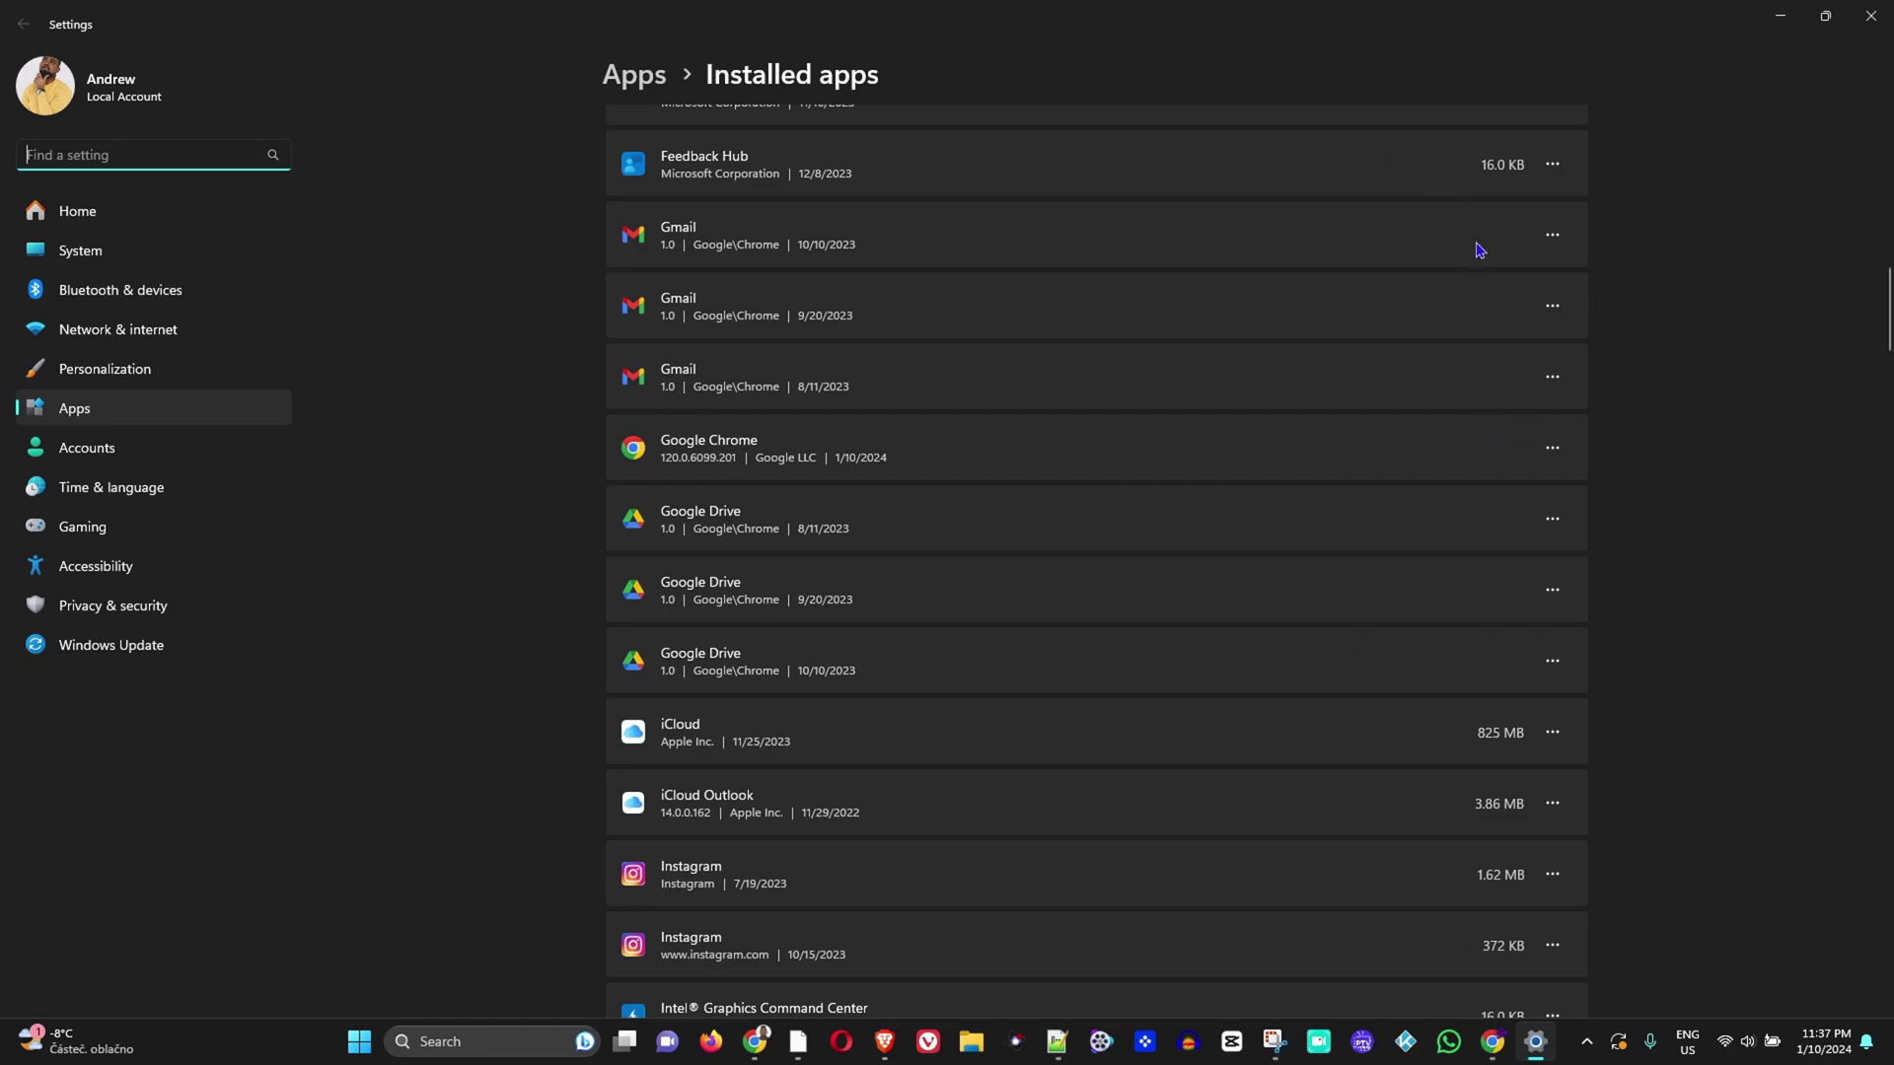
scroll(1499, 286, down, 5)
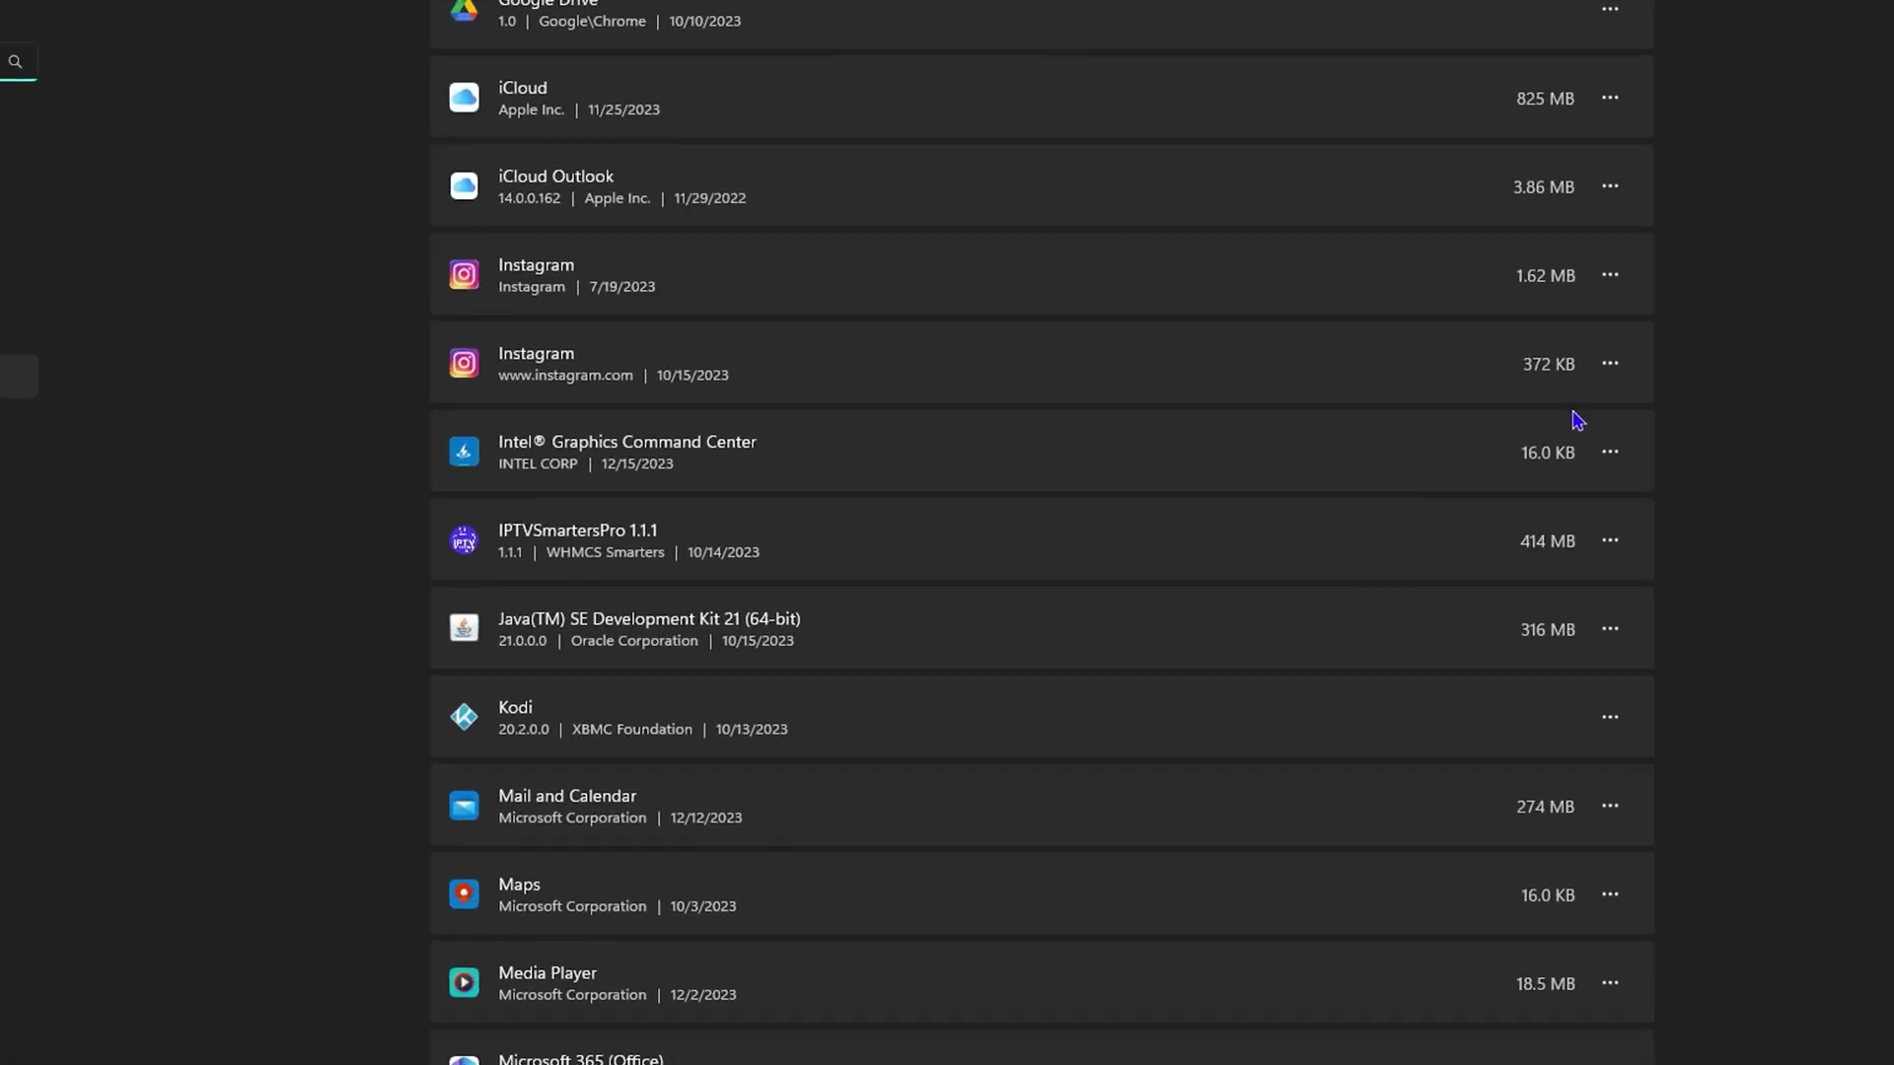
click(1725, 424)
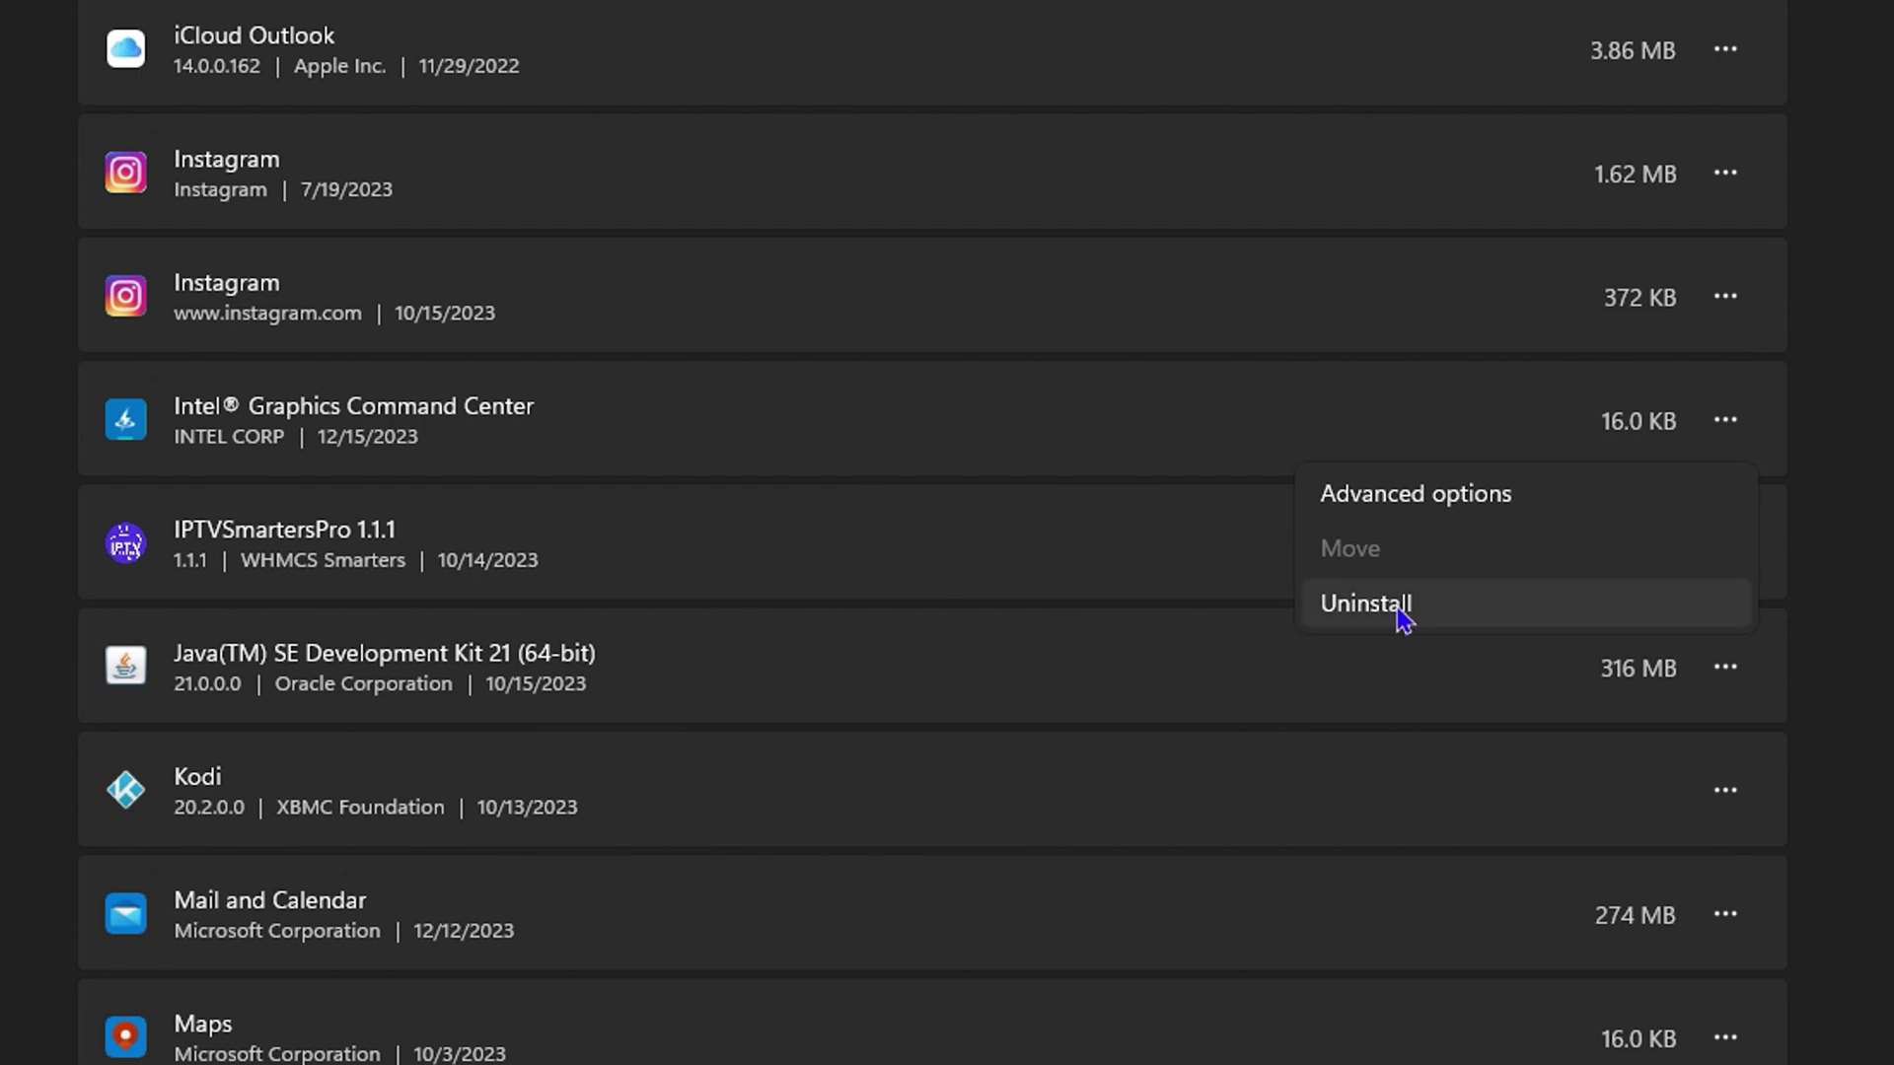
key(Escape)
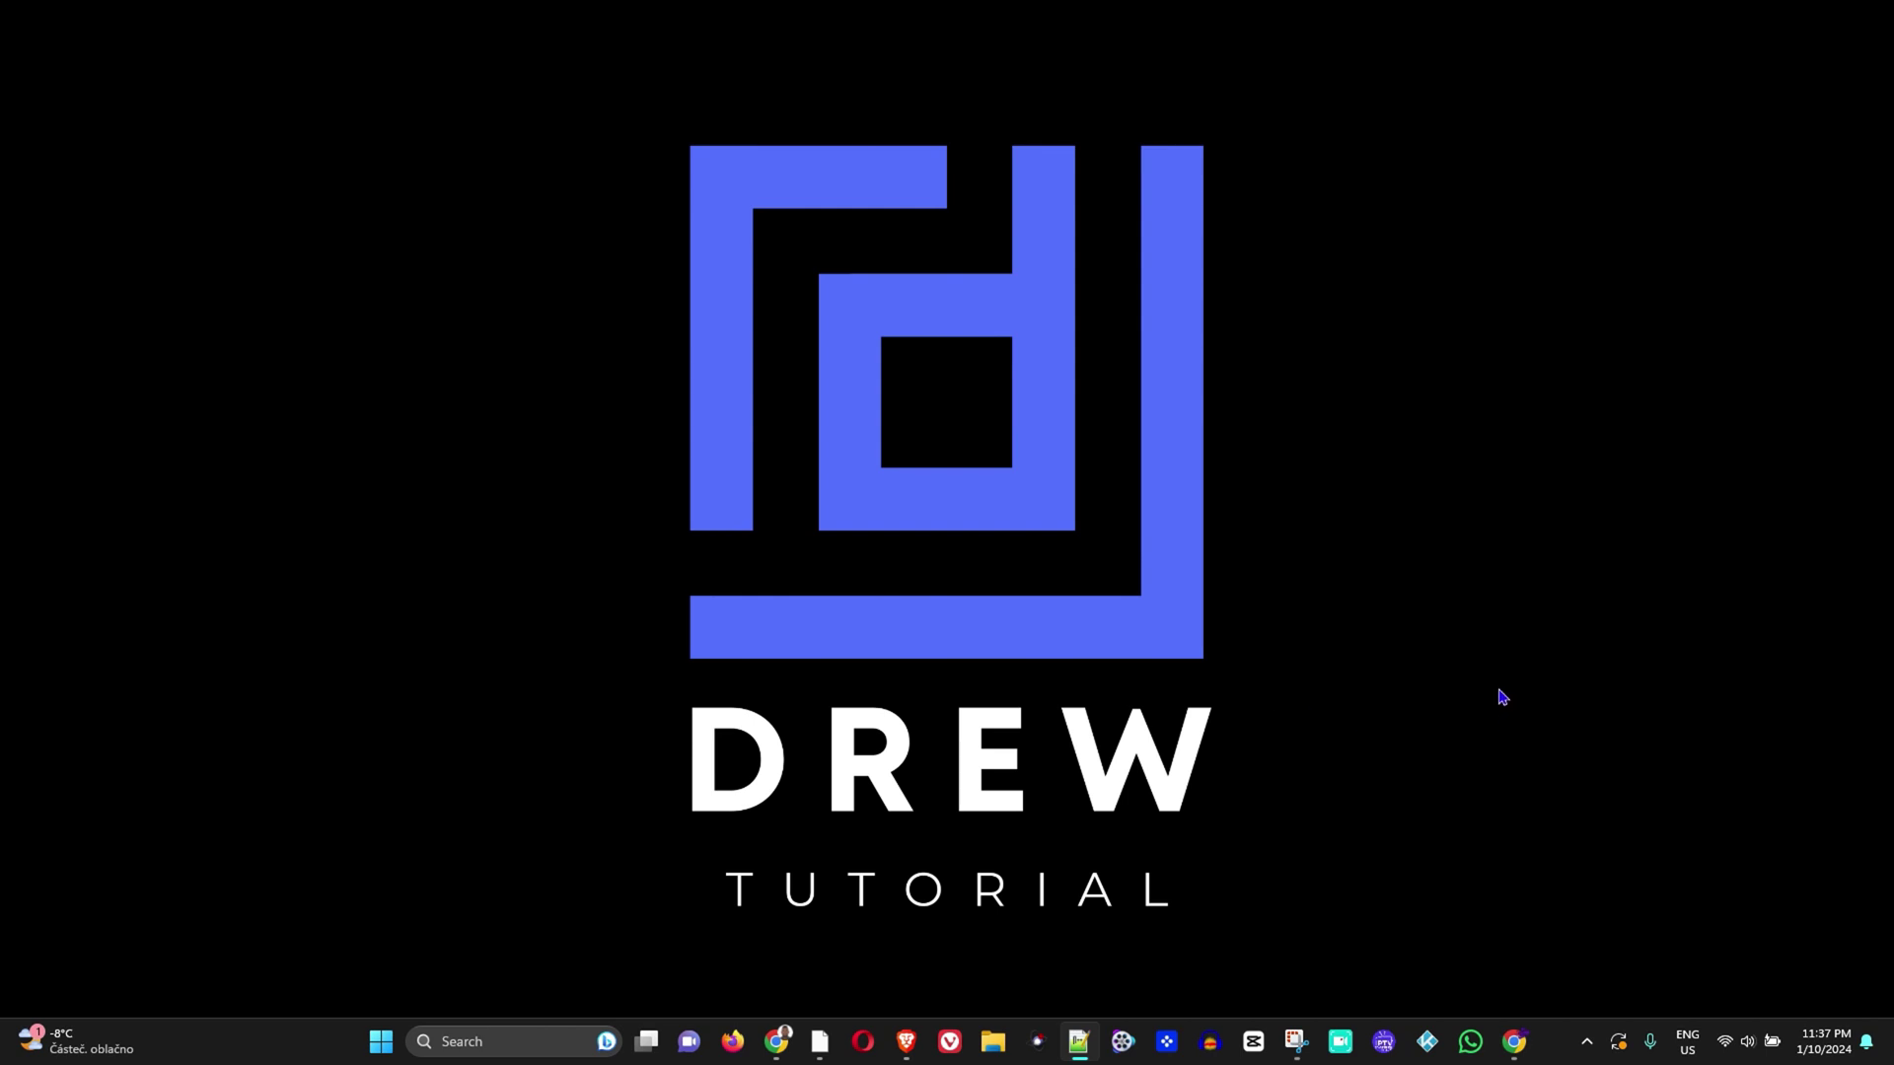
Switch back to Chrome, close the Extensions page and open a new tab.
click(1514, 1042)
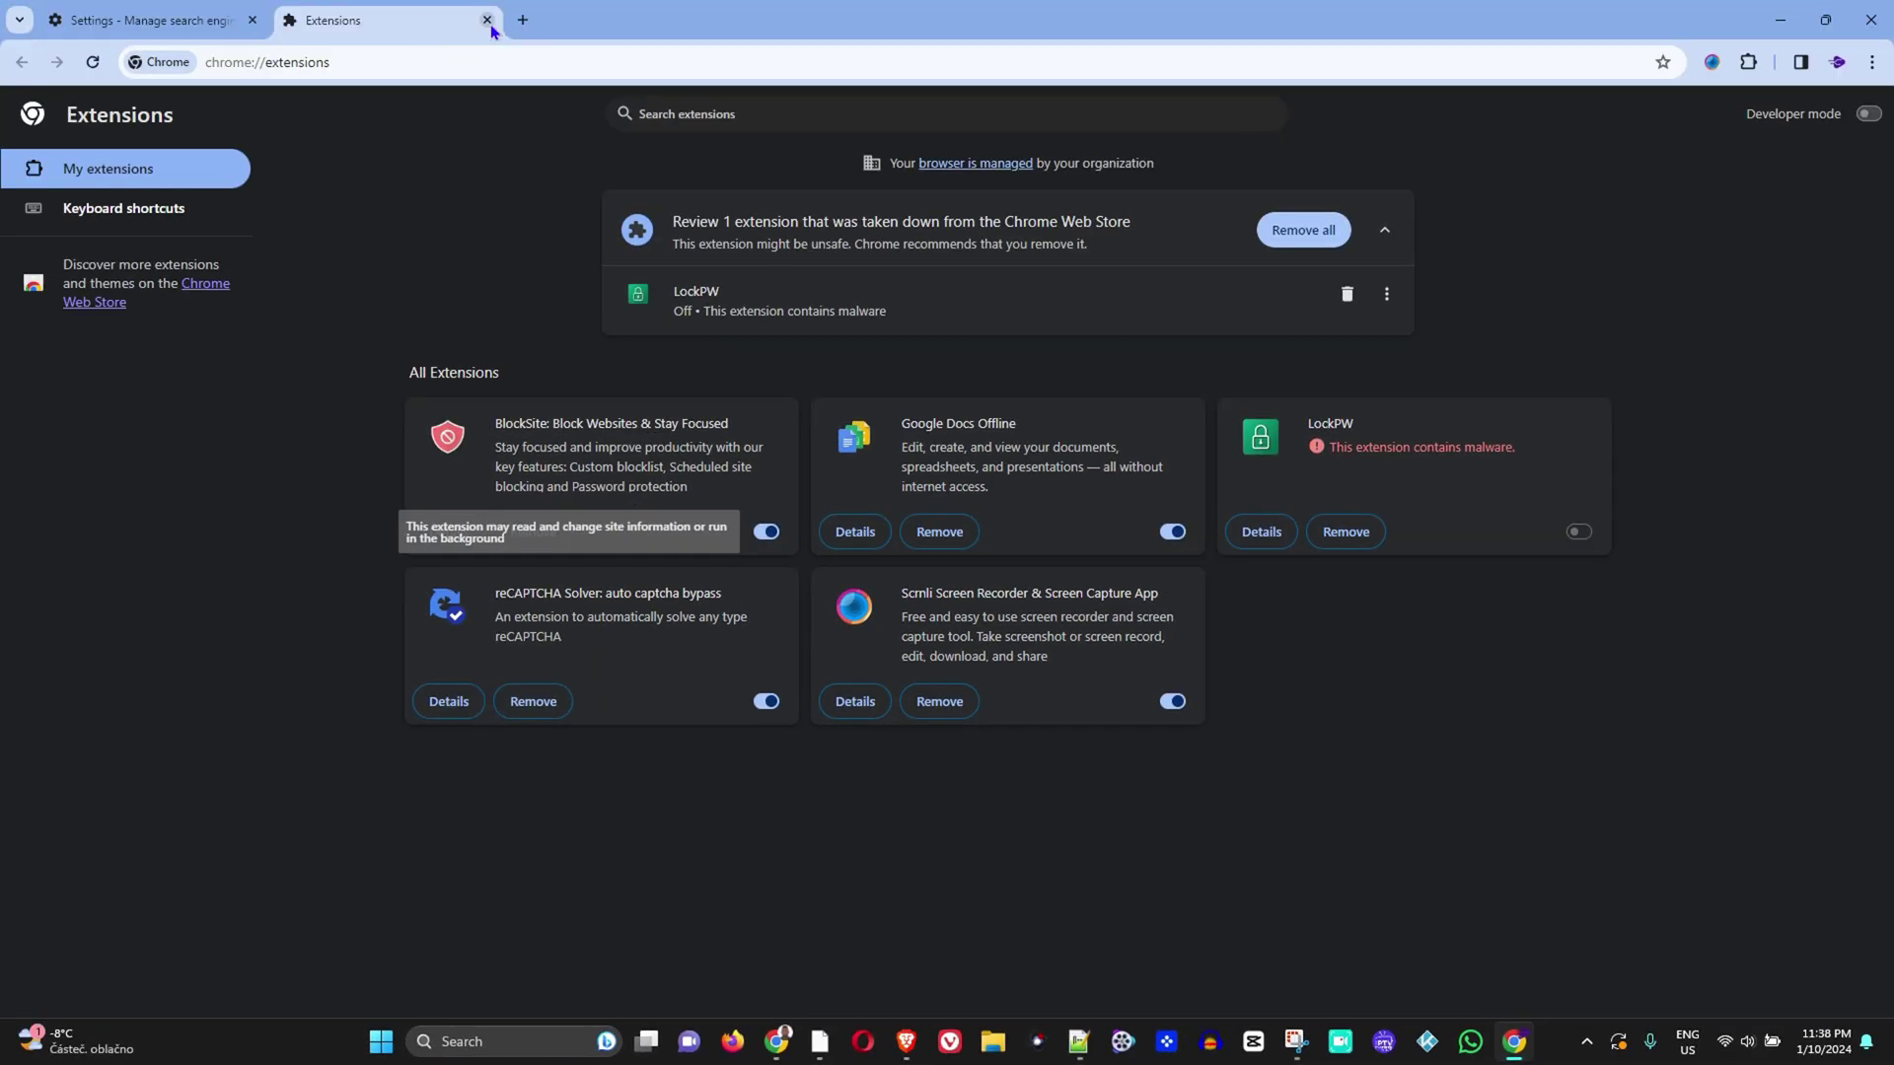
click(487, 26)
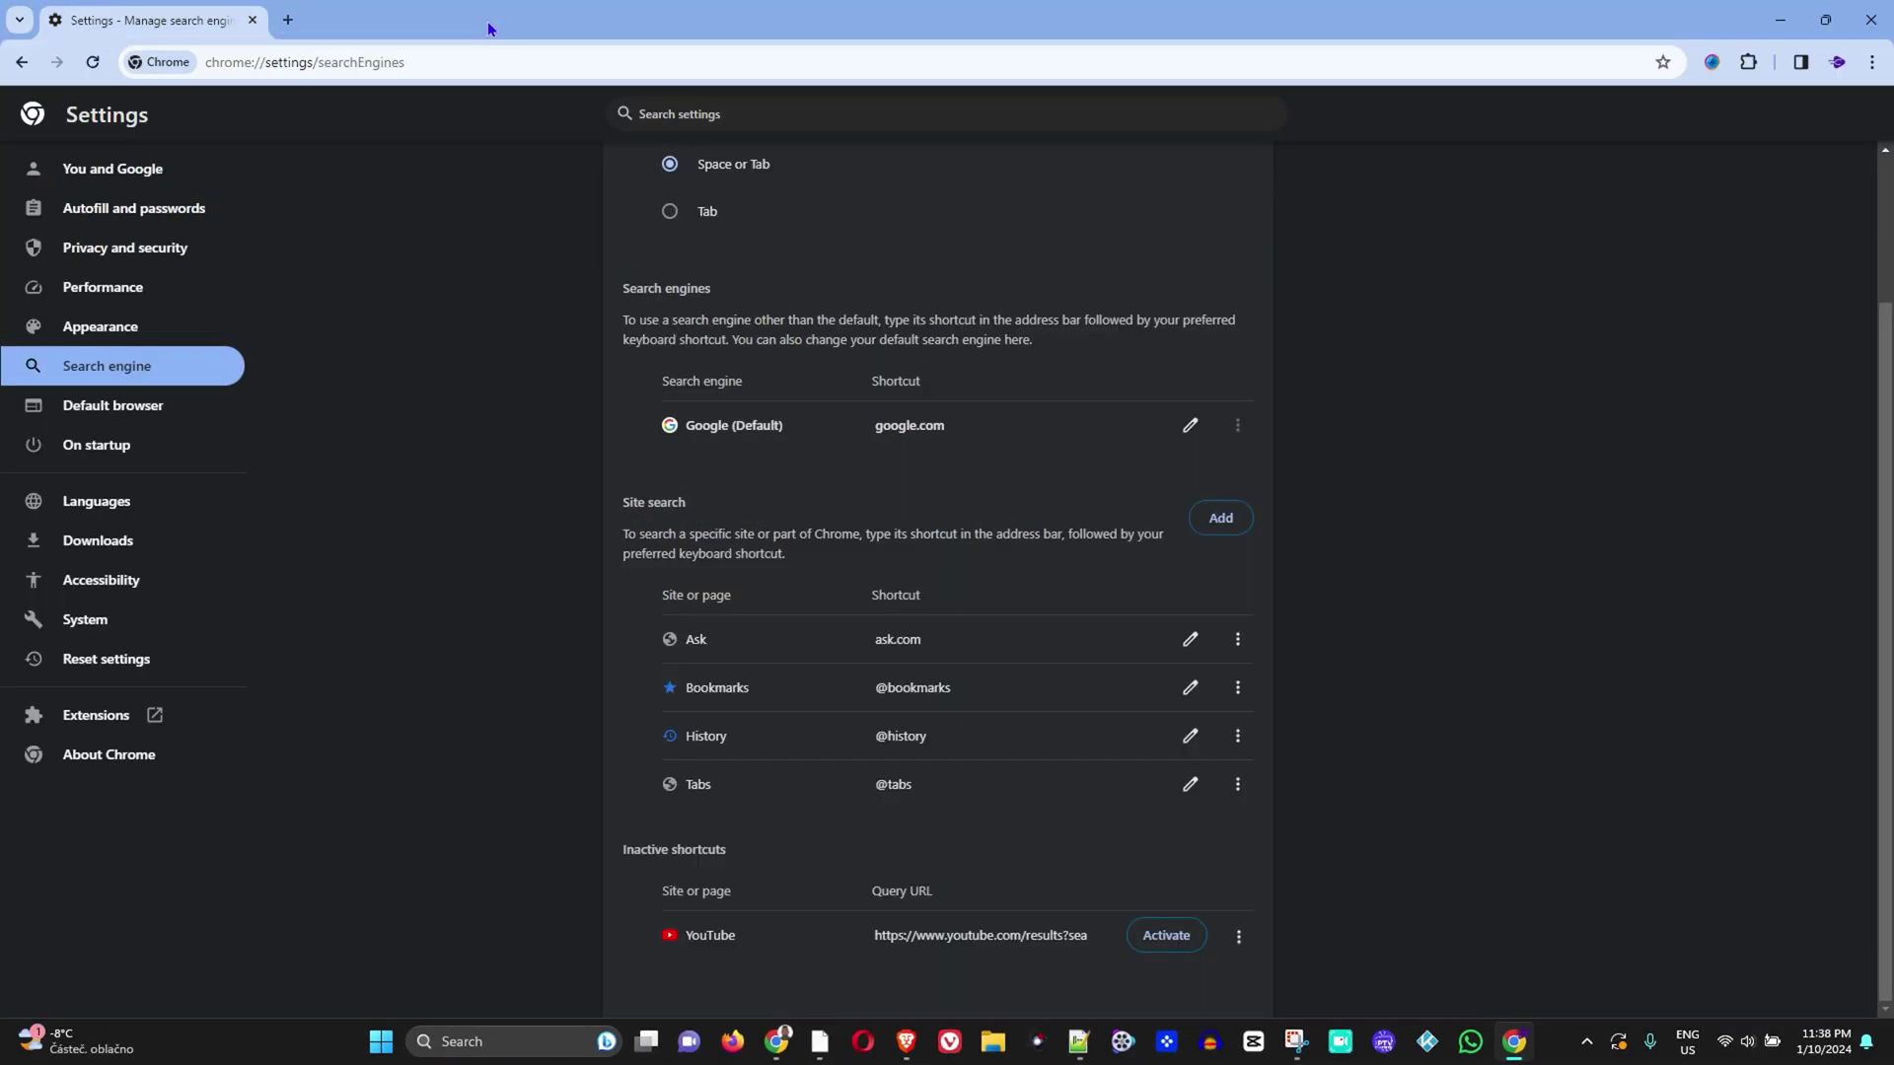
click(284, 18)
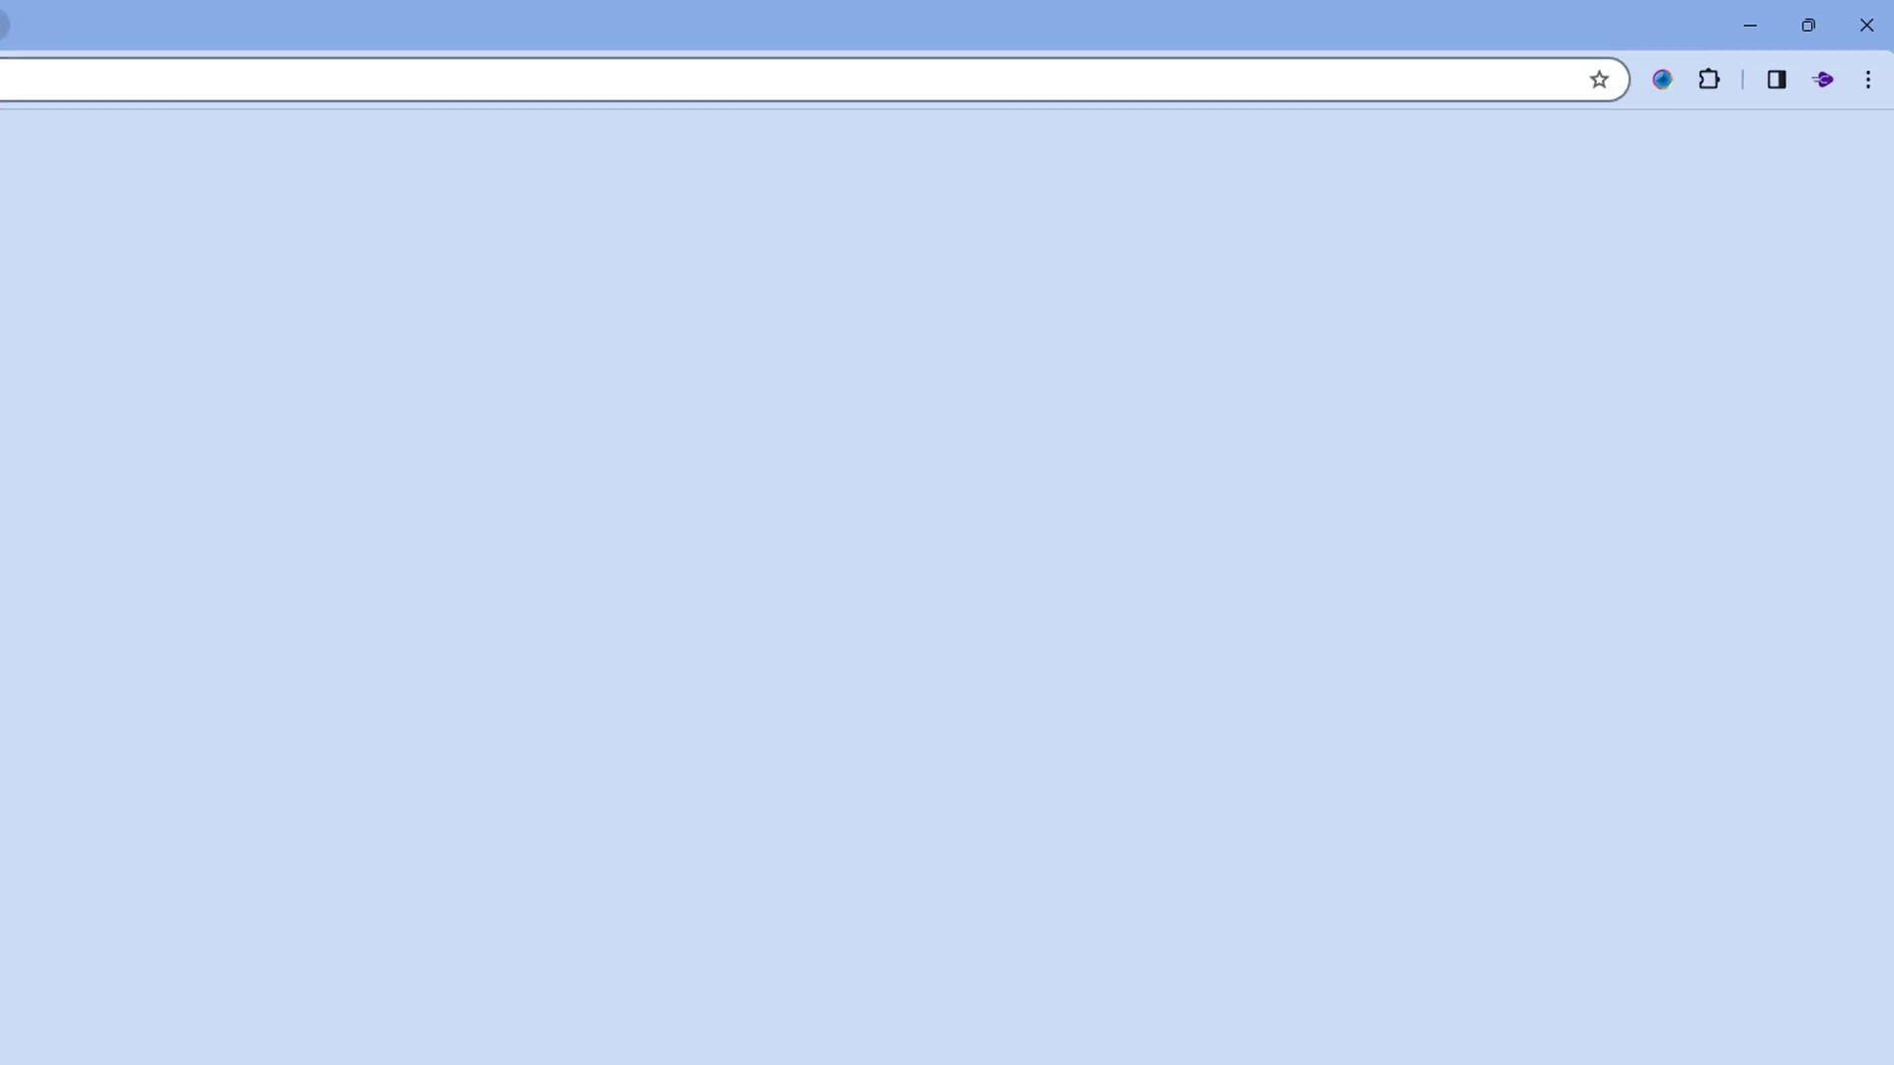
Open Chrome's reset settings, call up the prompt for restoring settings to their original defaults, and cancel it.
click(1870, 62)
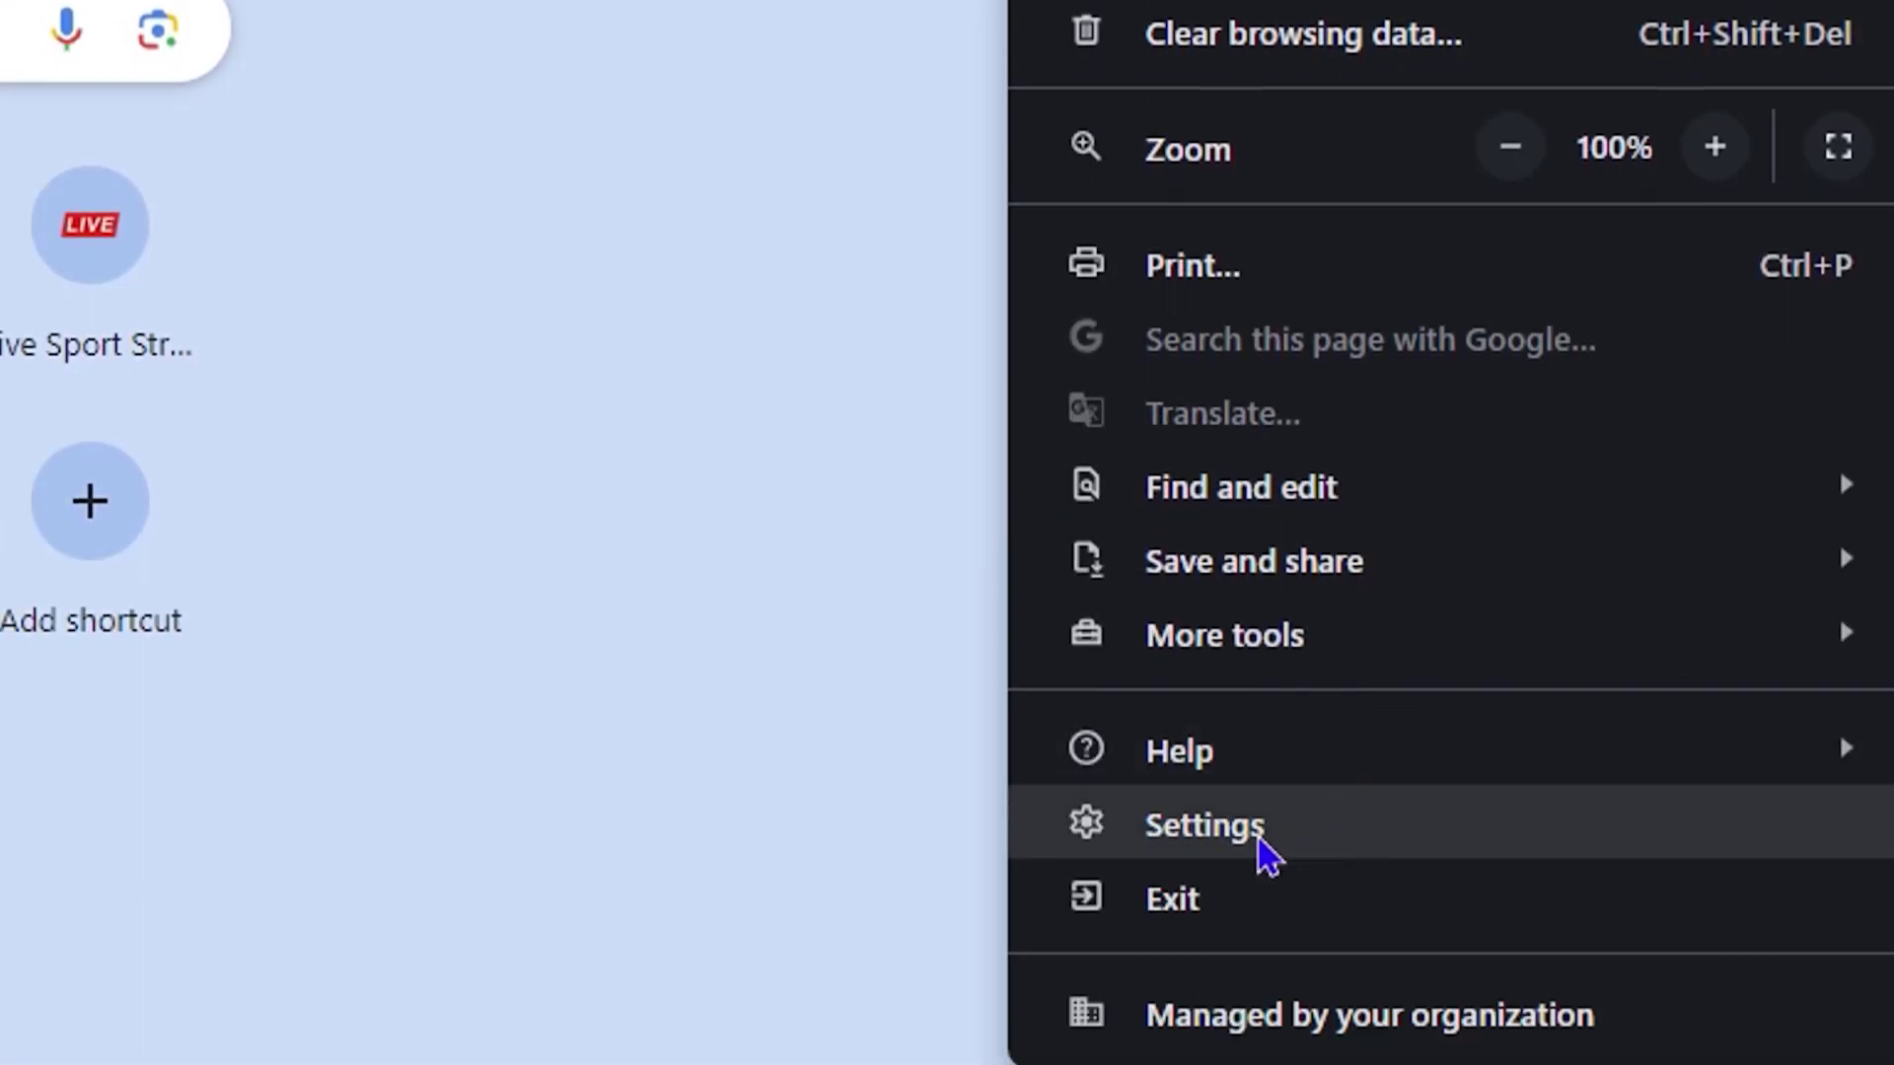
click(1259, 840)
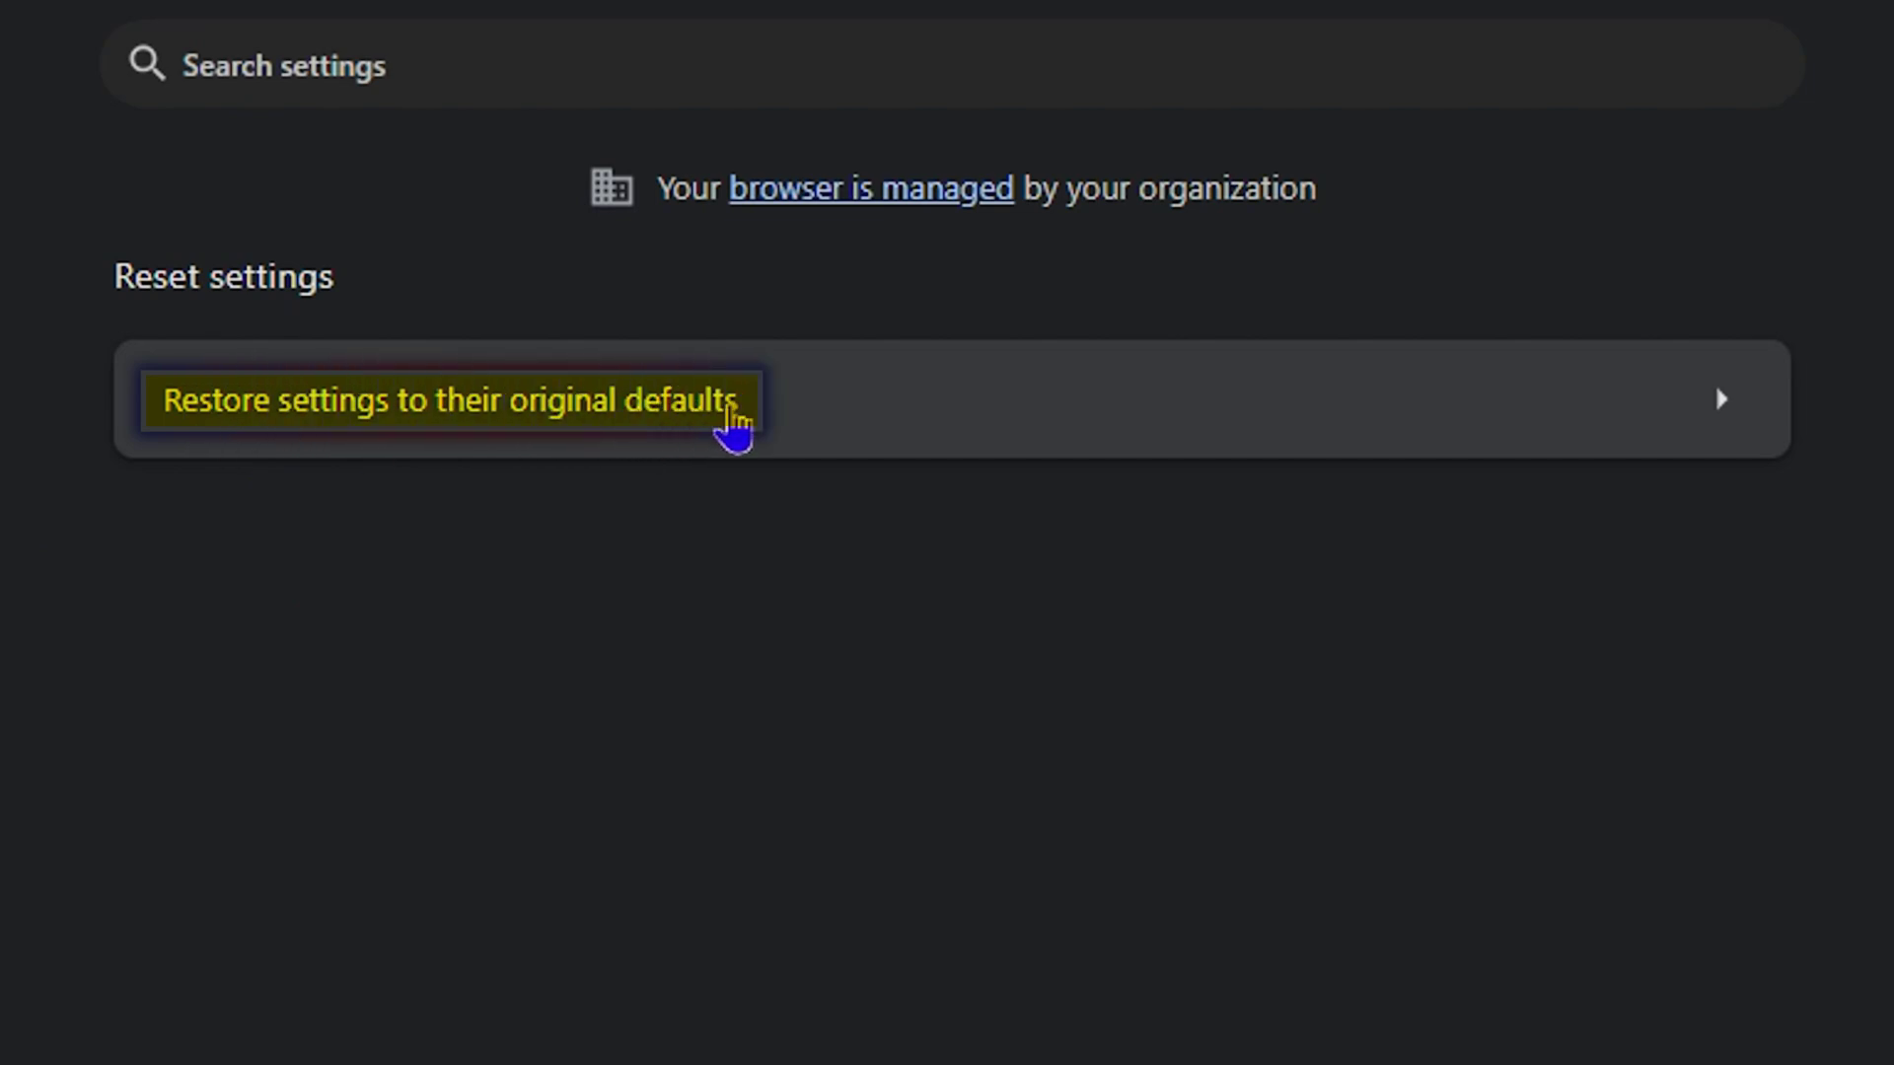
click(794, 430)
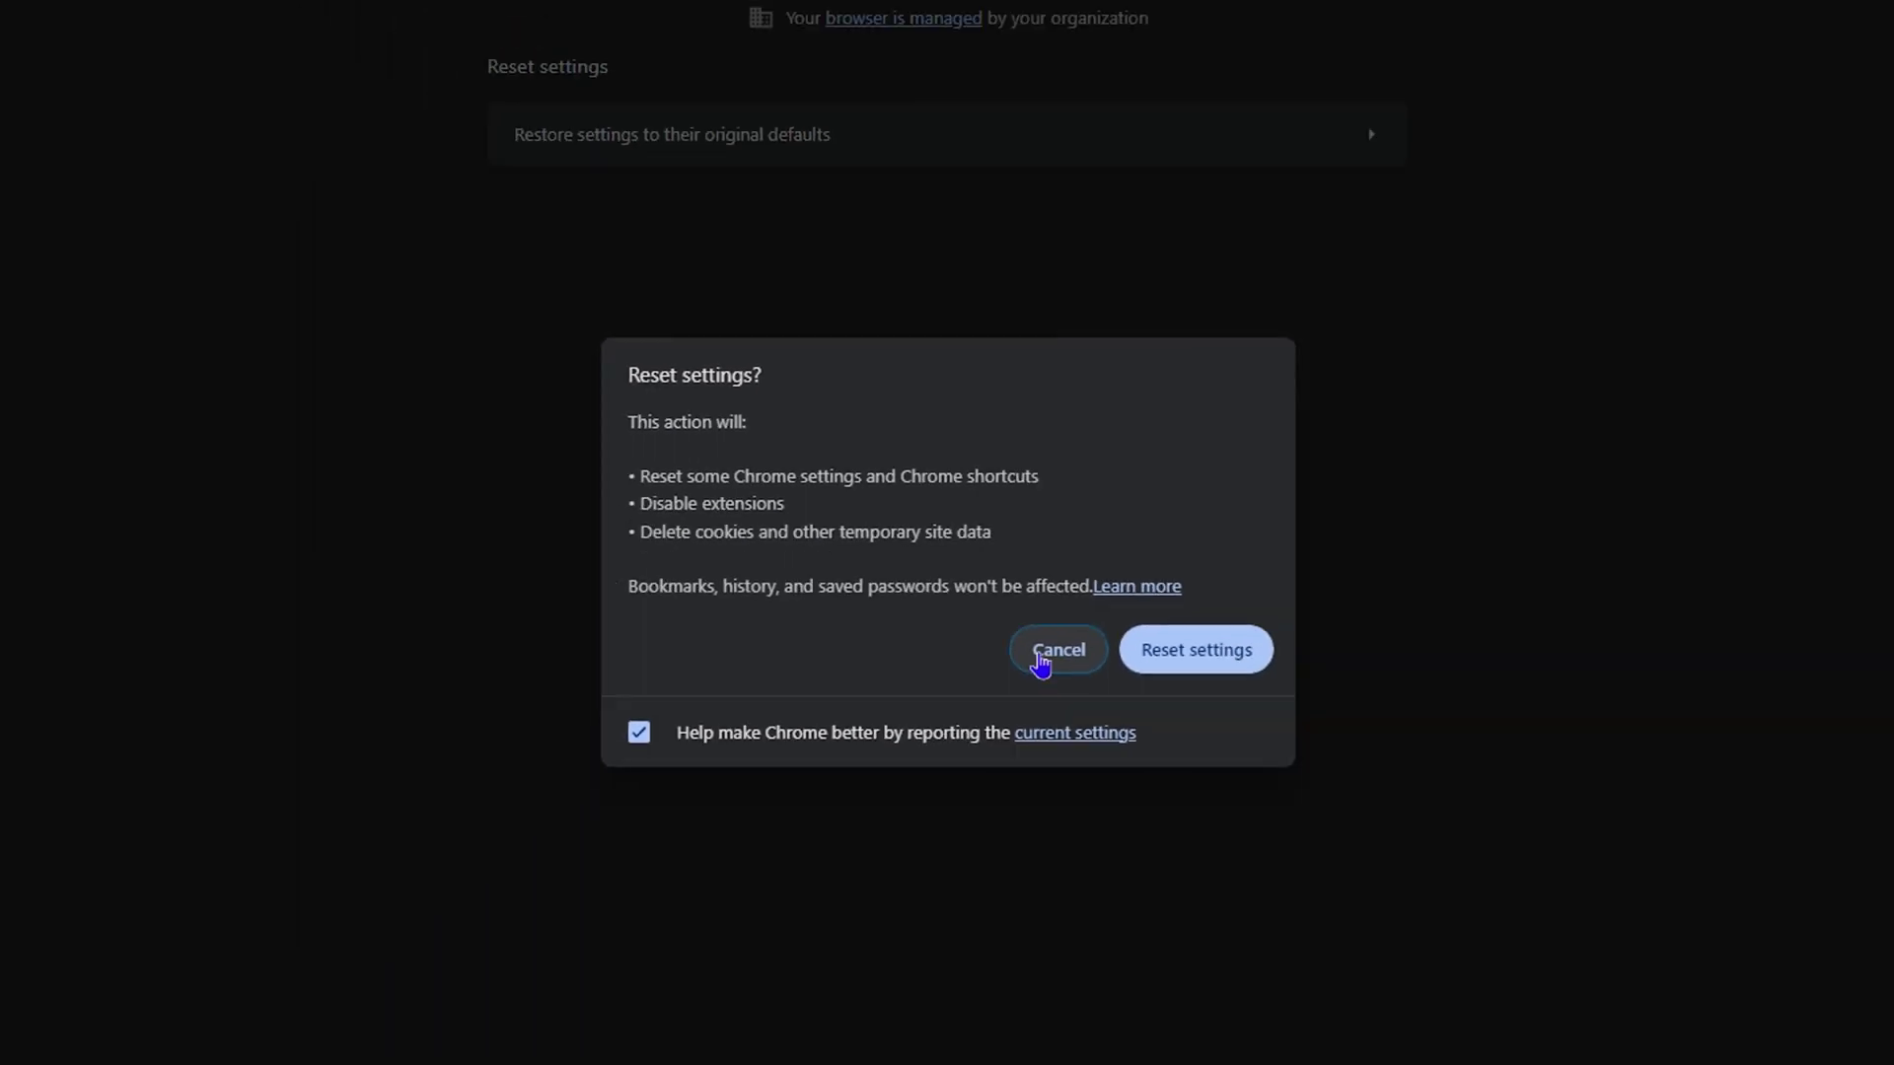
click(1043, 653)
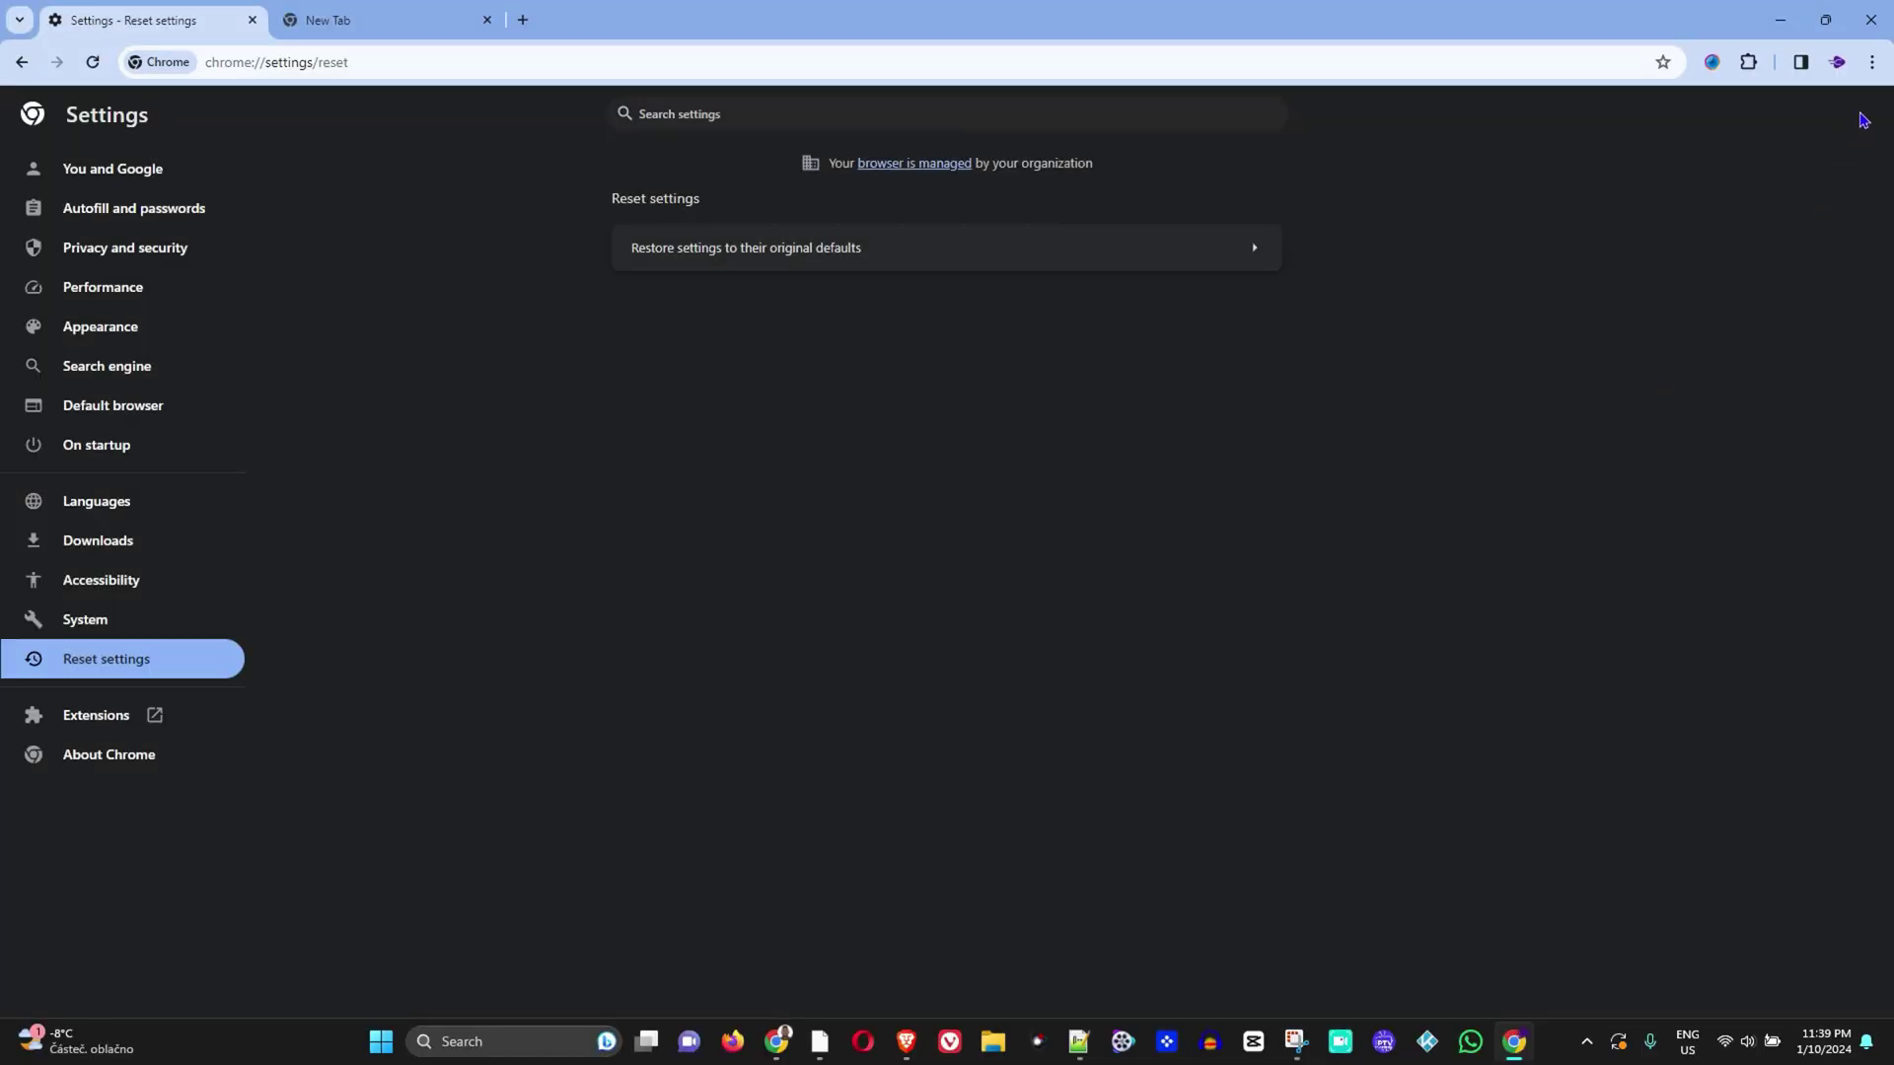
Relaunch Chrome from the About Google Chrome page to finish updating, and open the search engine settings.
click(1872, 63)
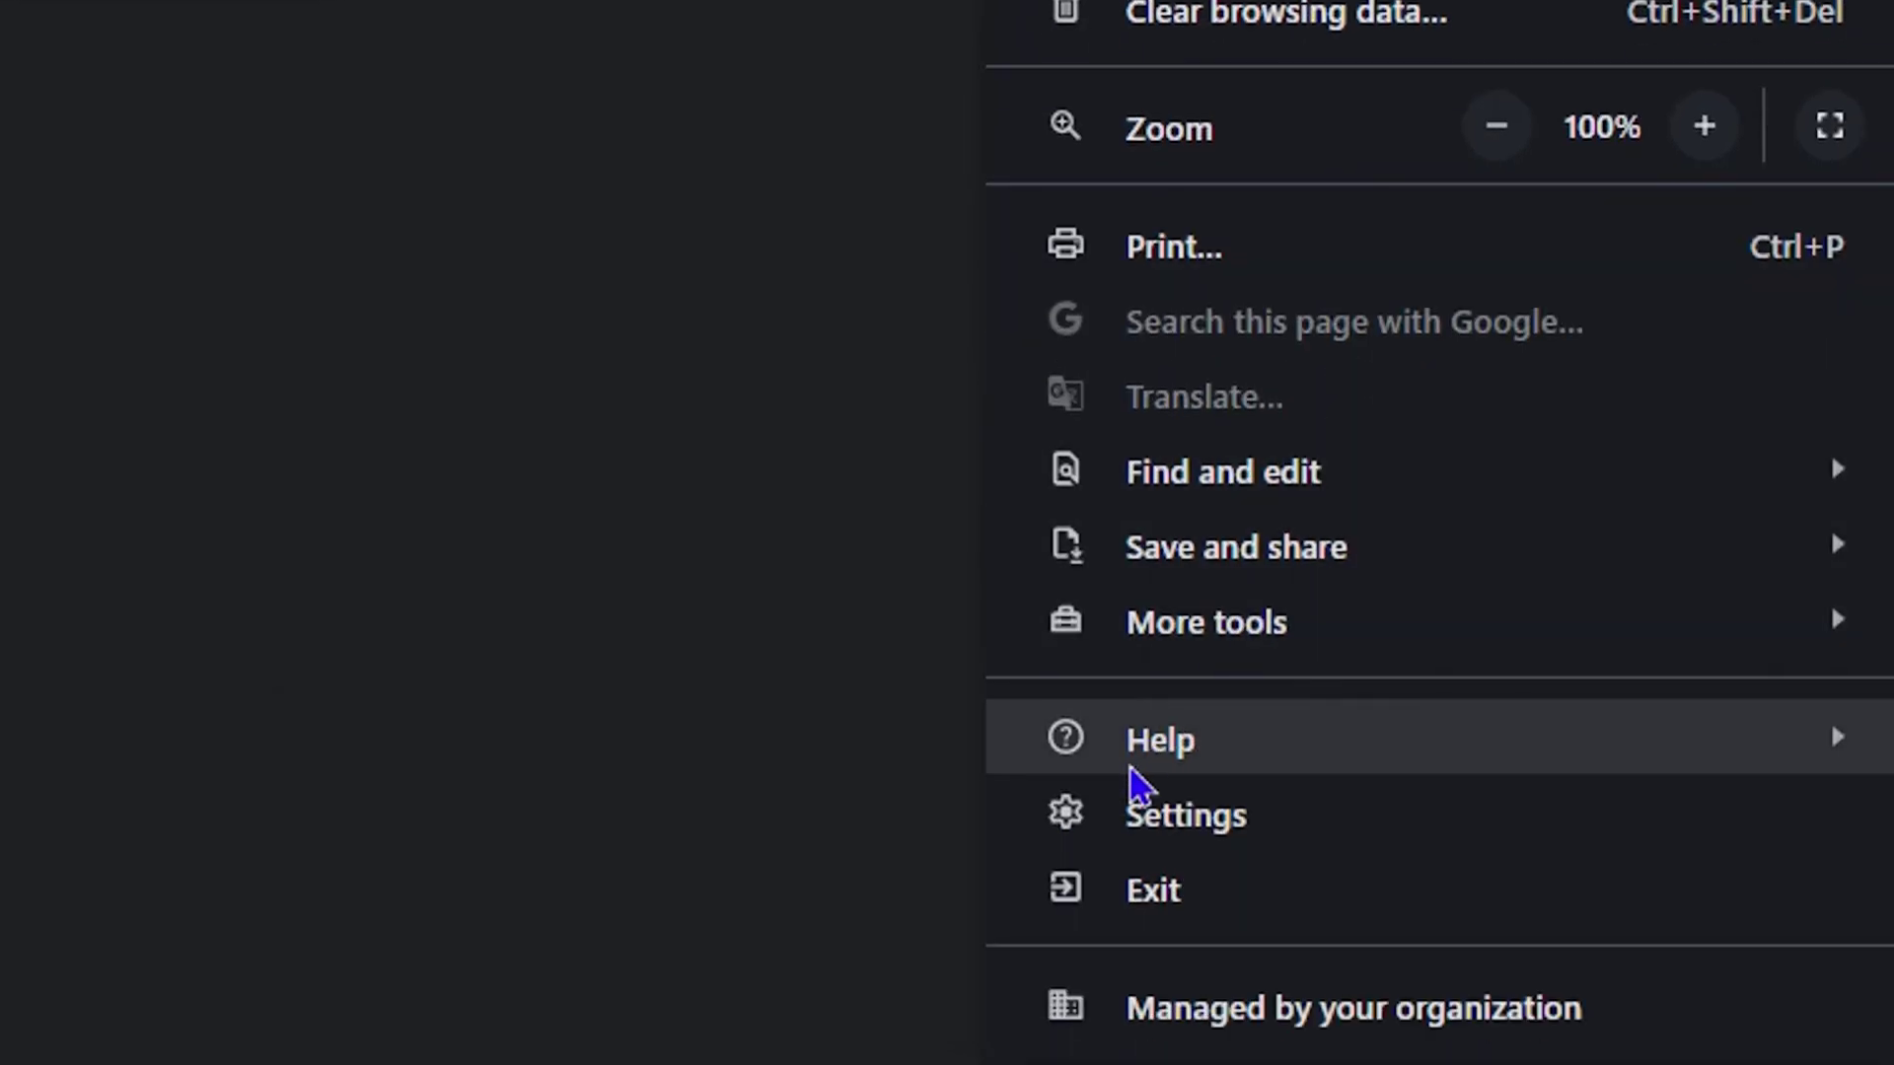
mouse_move(1134, 774)
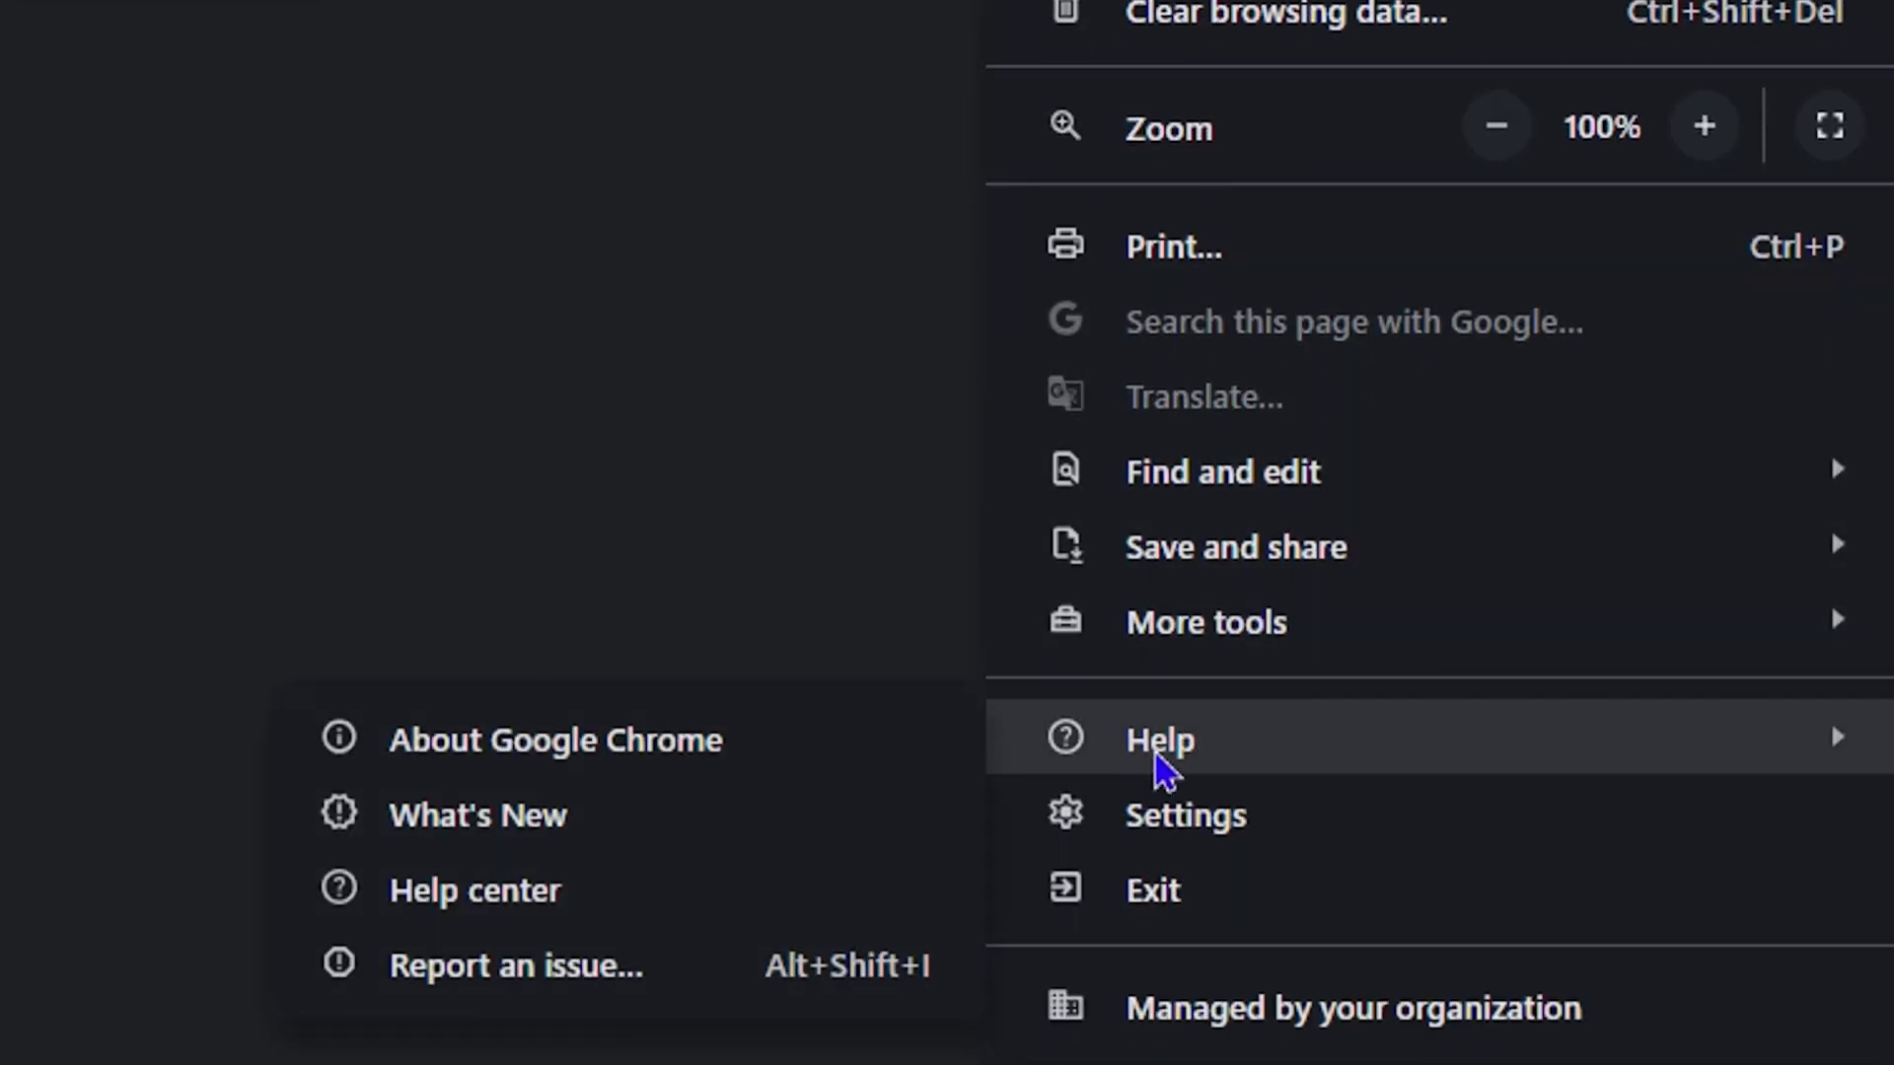
click(490, 744)
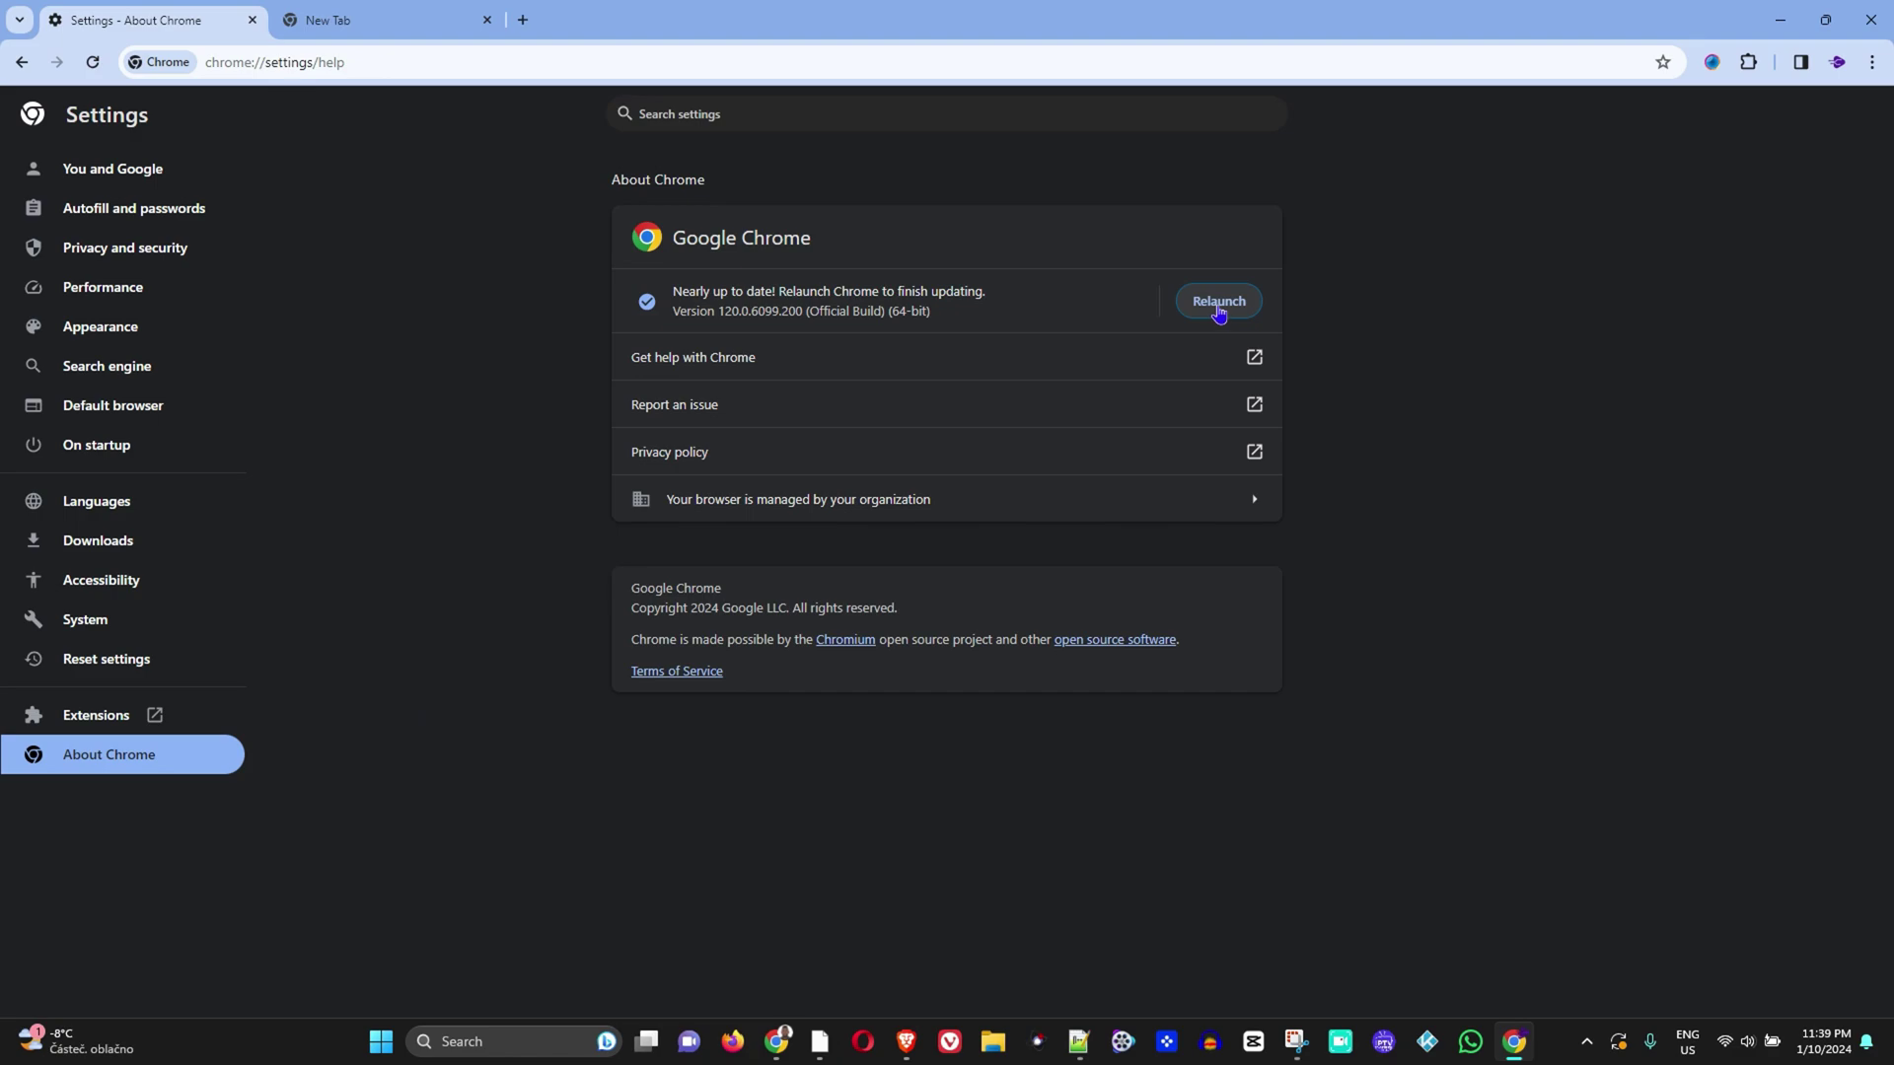
click(1219, 302)
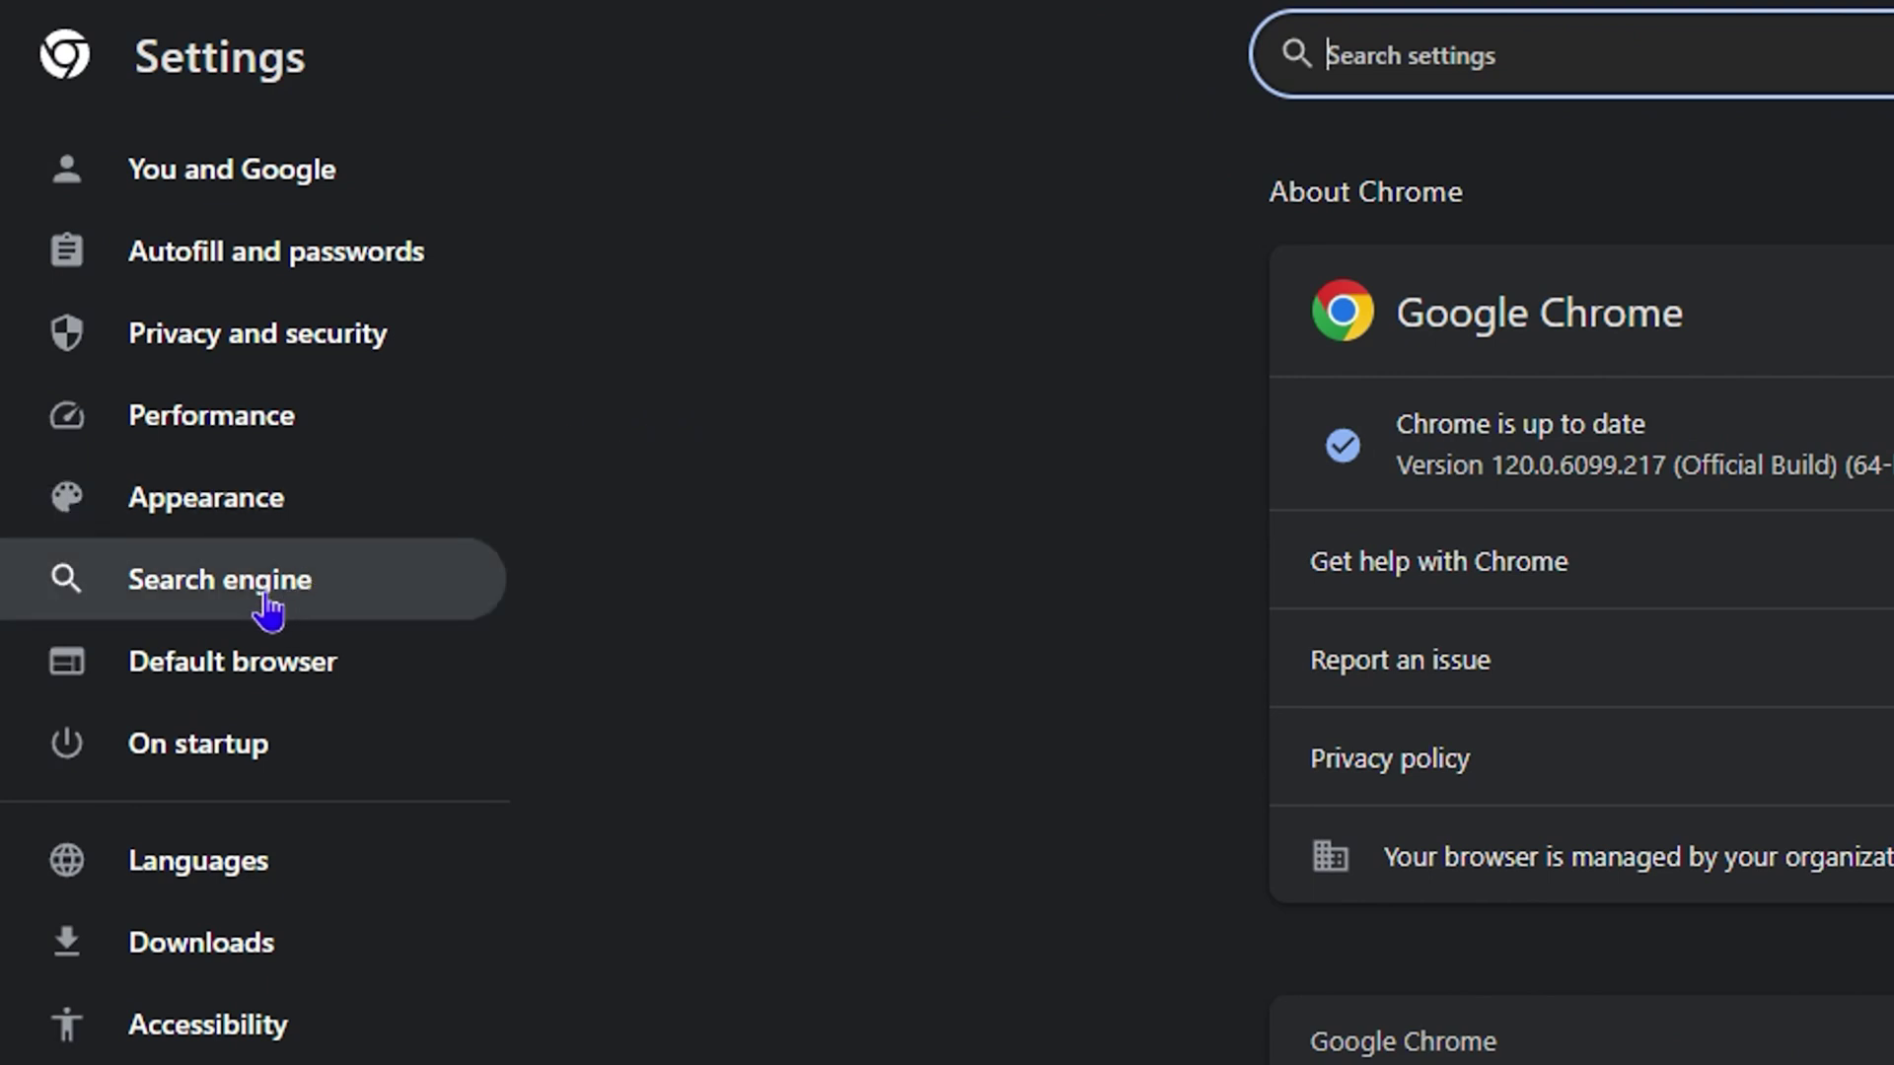
click(225, 594)
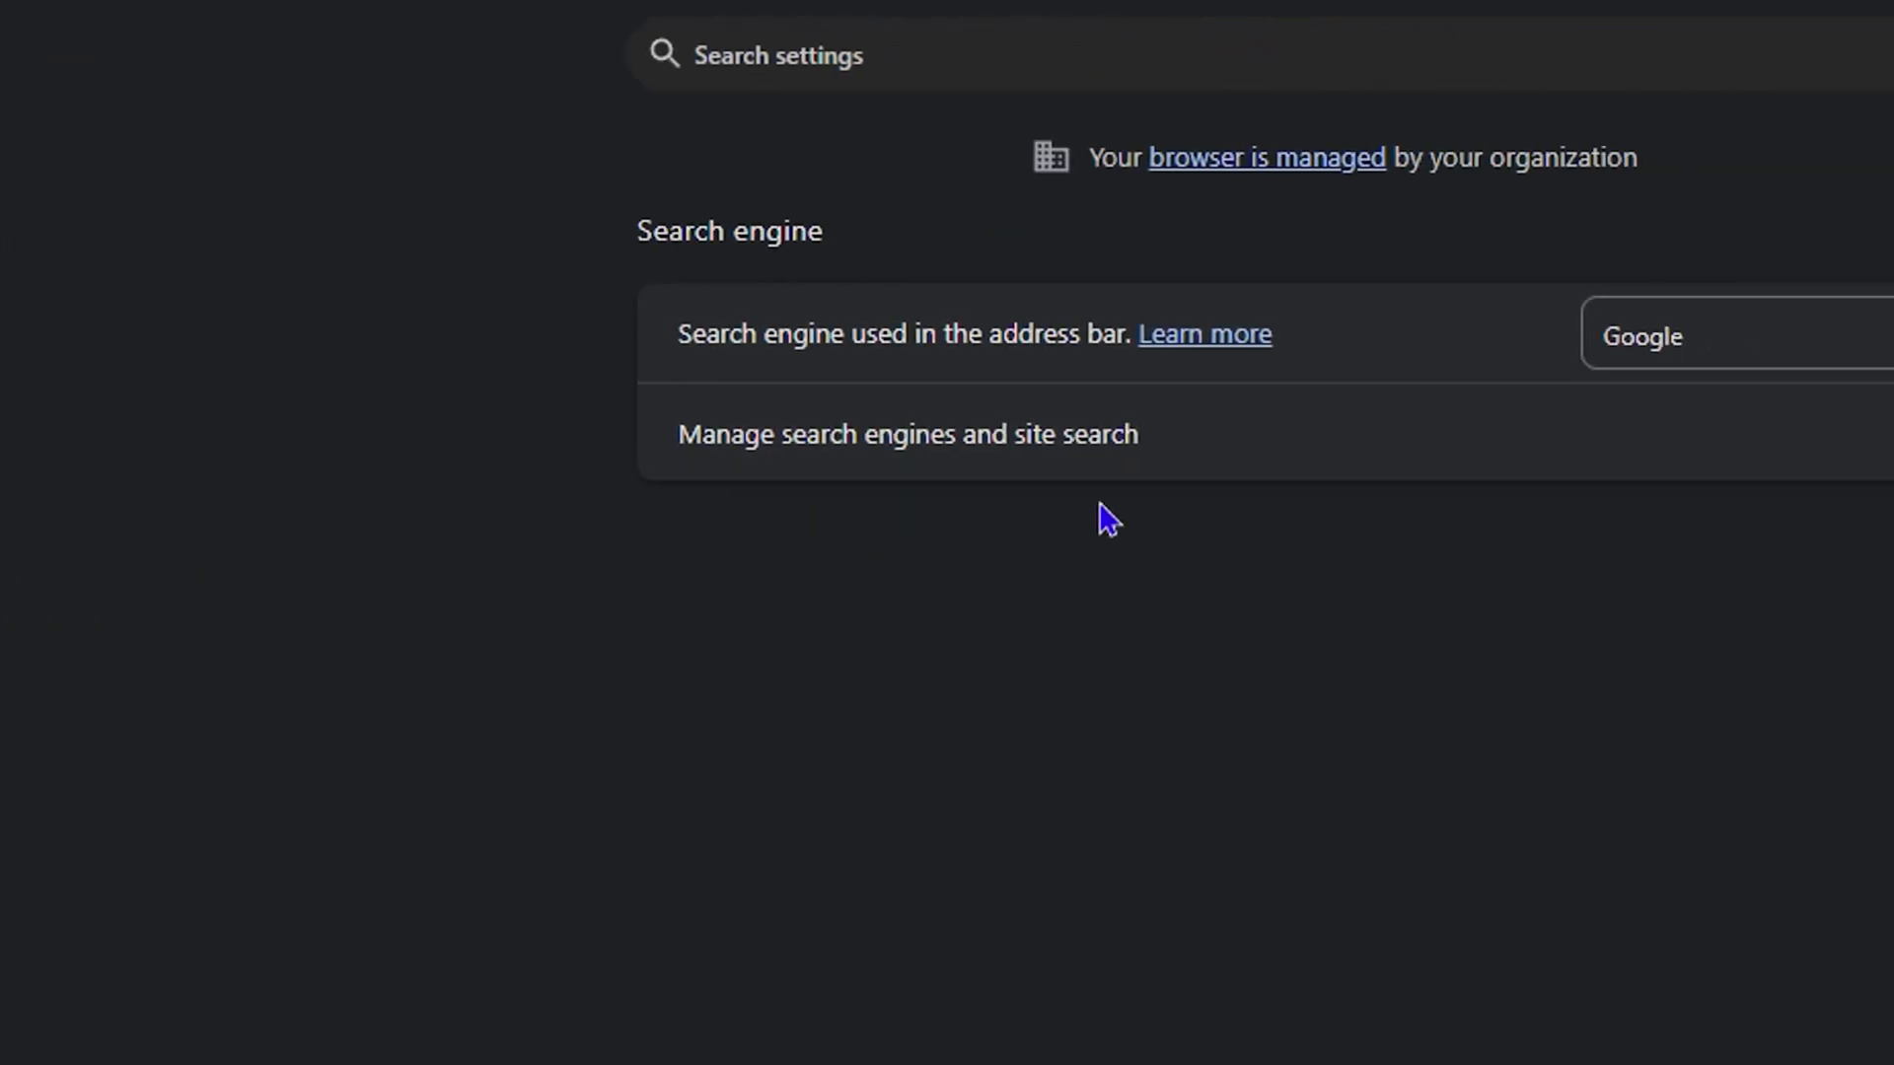
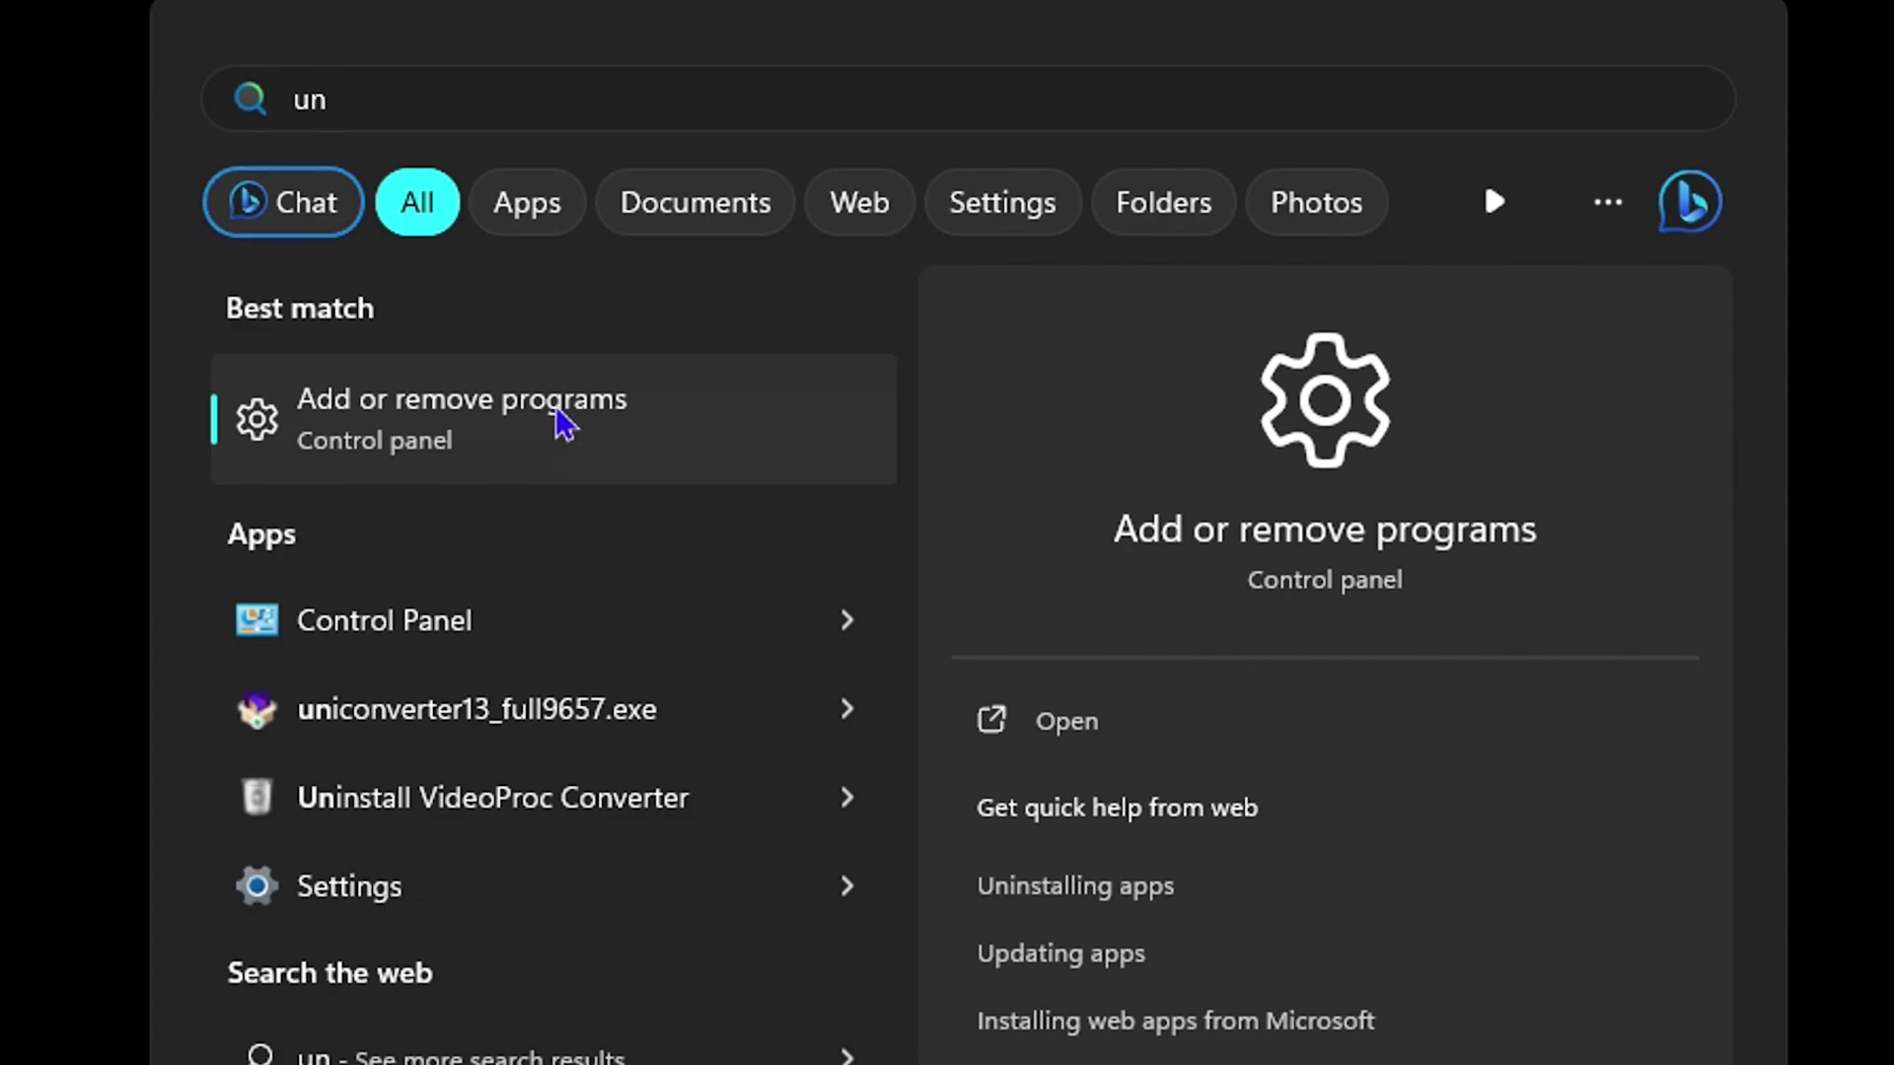
Open Add or remove programs in Windows, find Google Chrome among the installed apps and show its options.
click(557, 418)
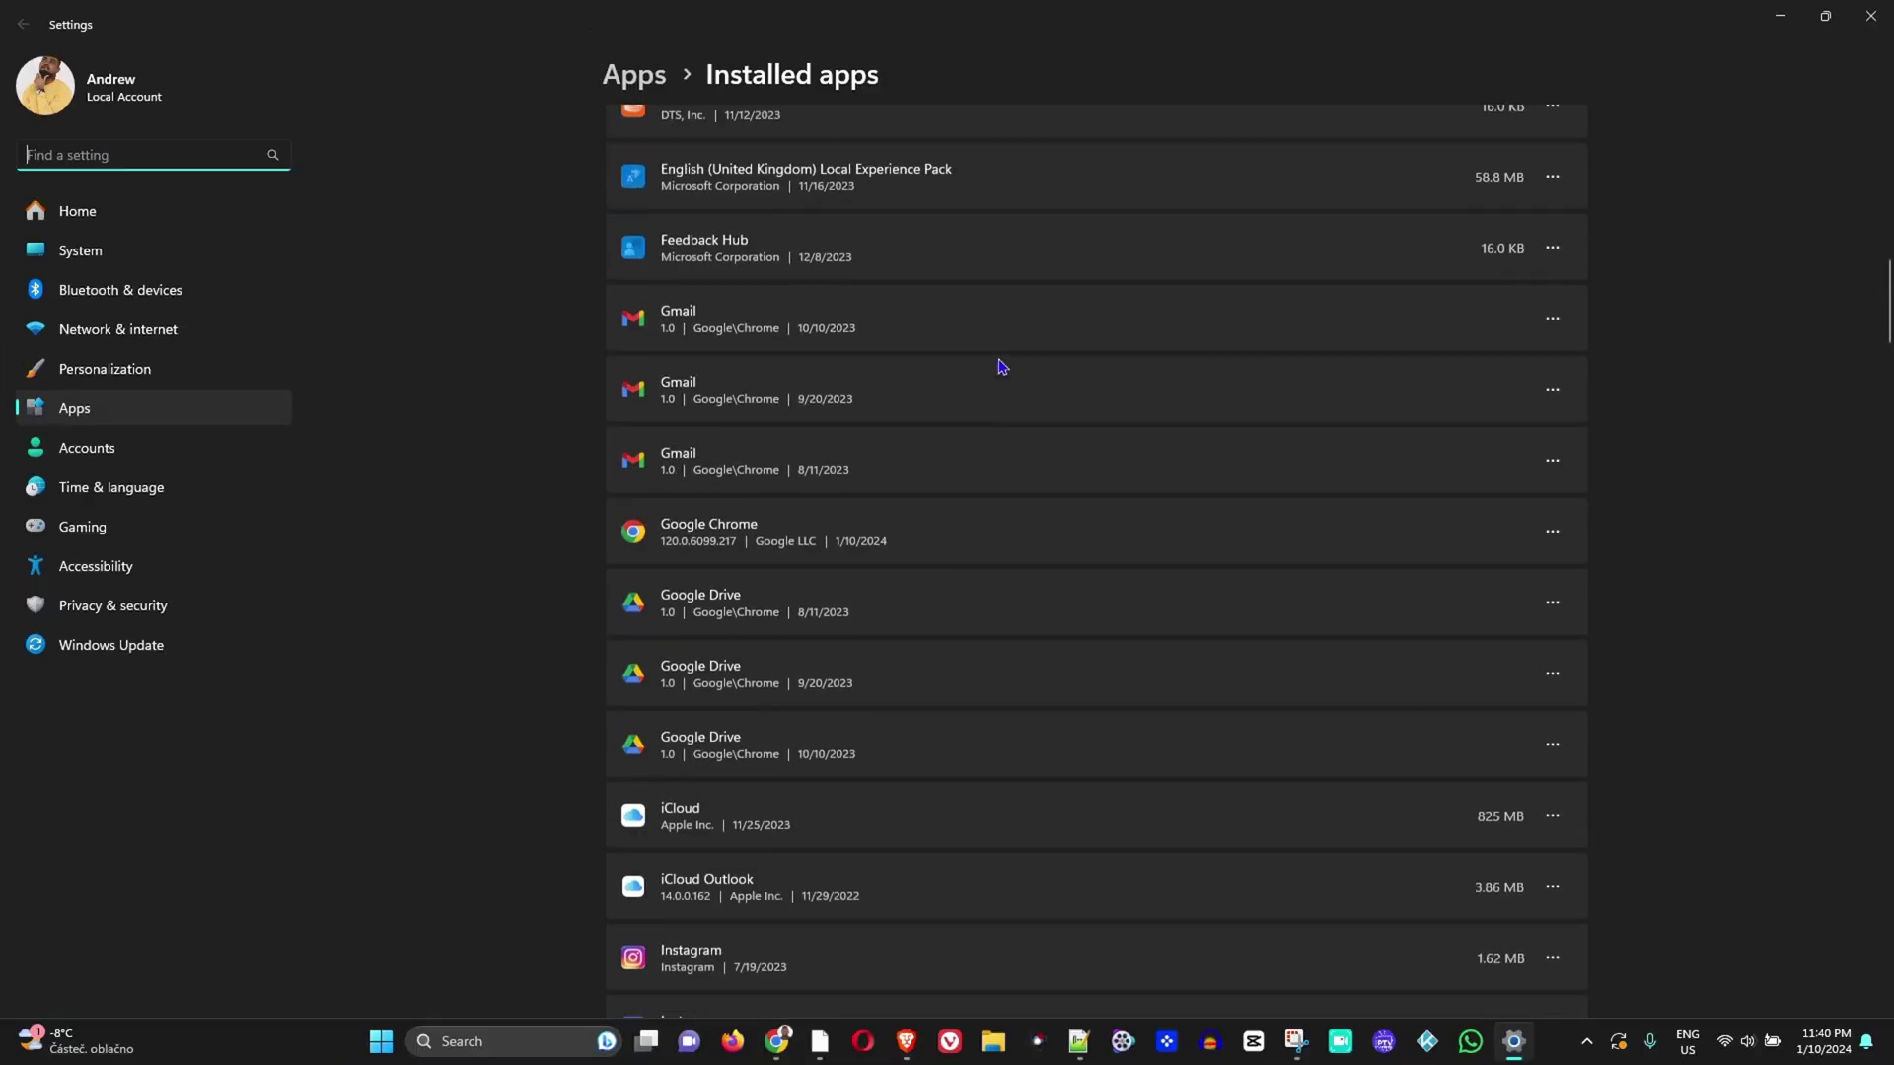
scroll(987, 380, up, 4)
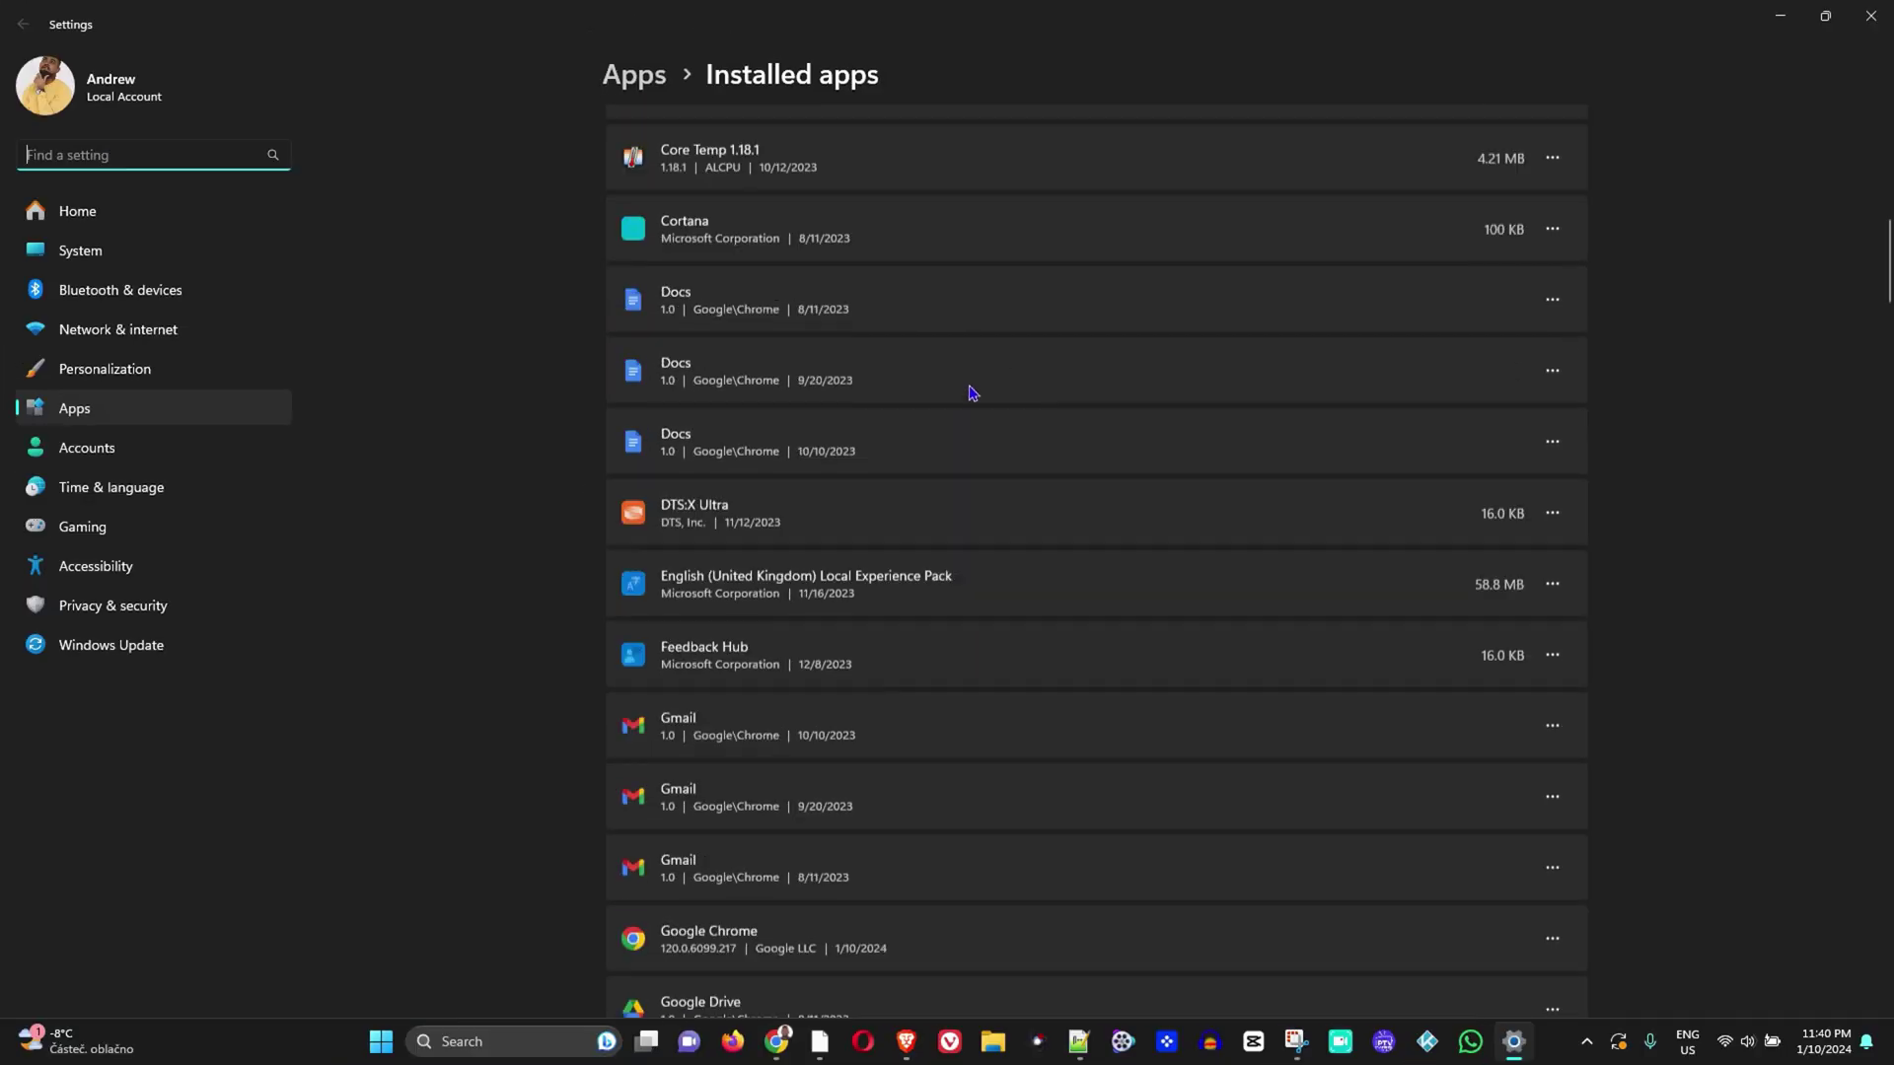
scroll(902, 419, down, 4)
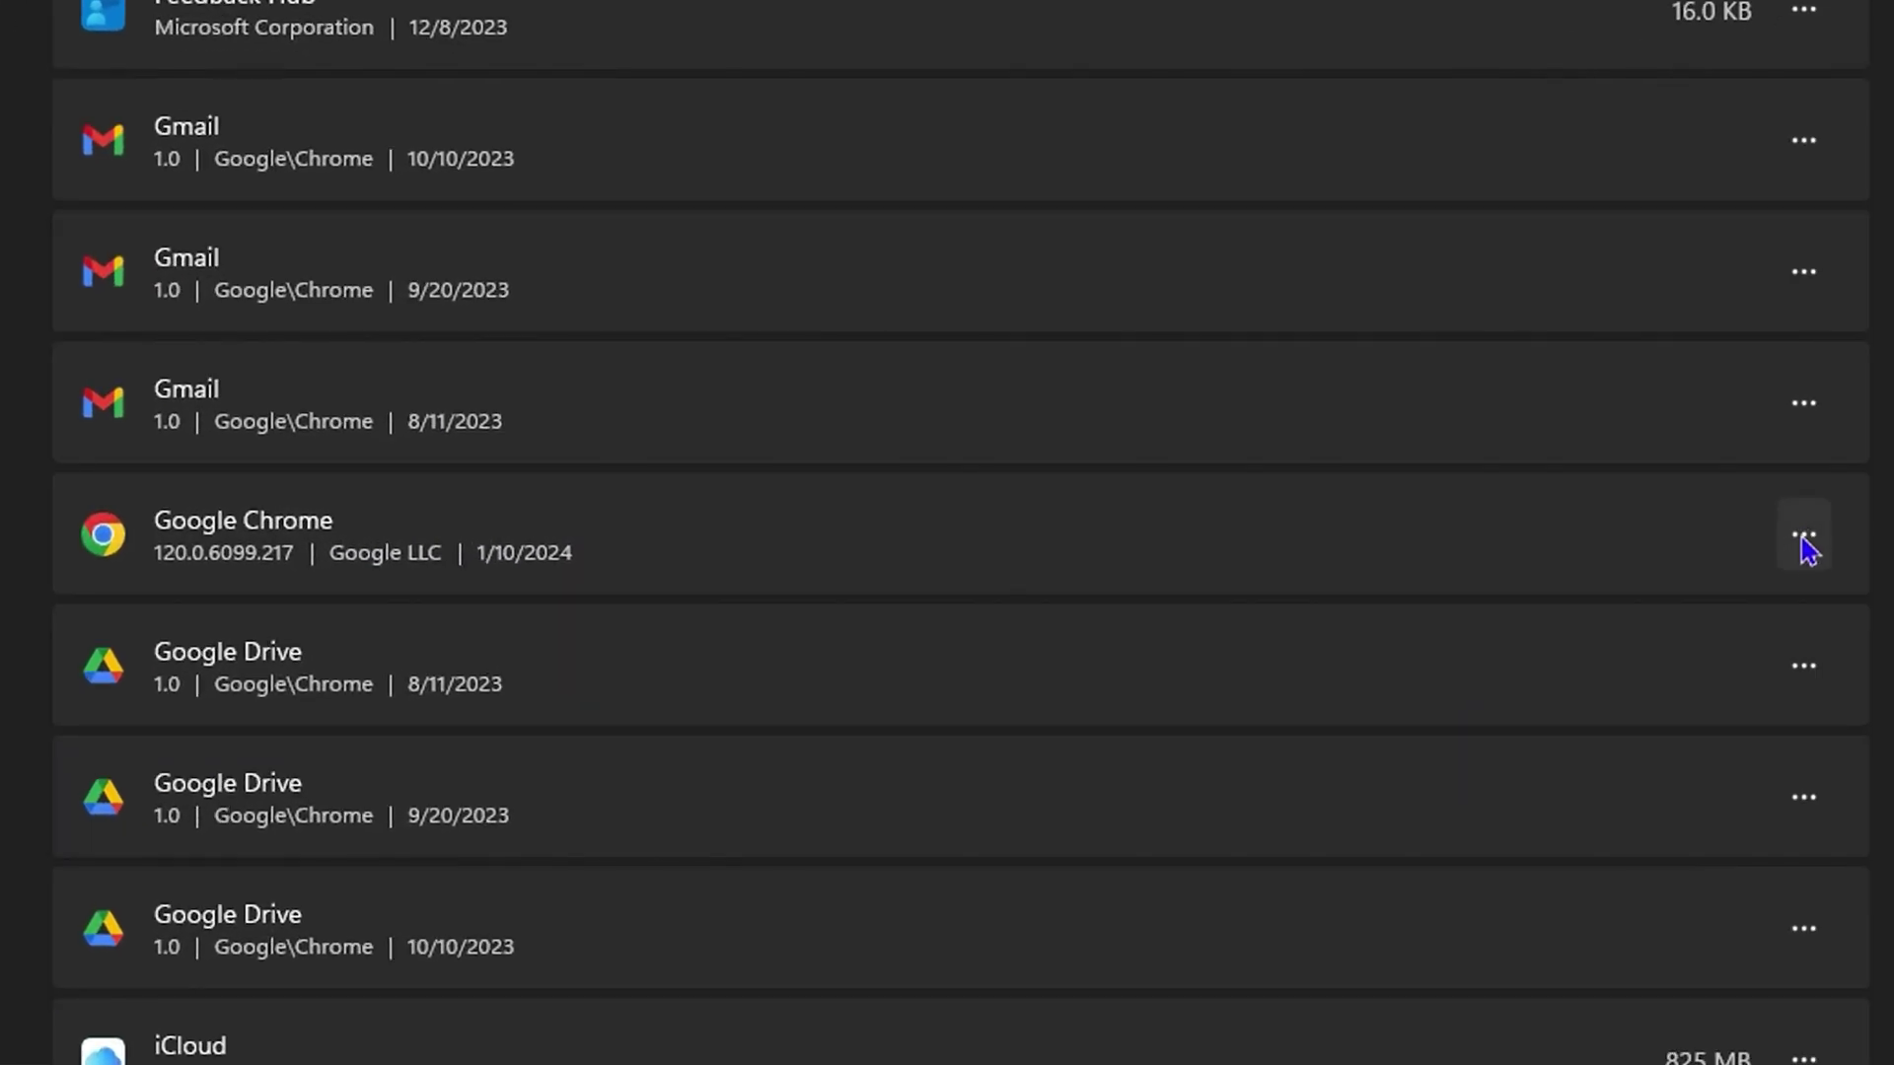
click(1763, 534)
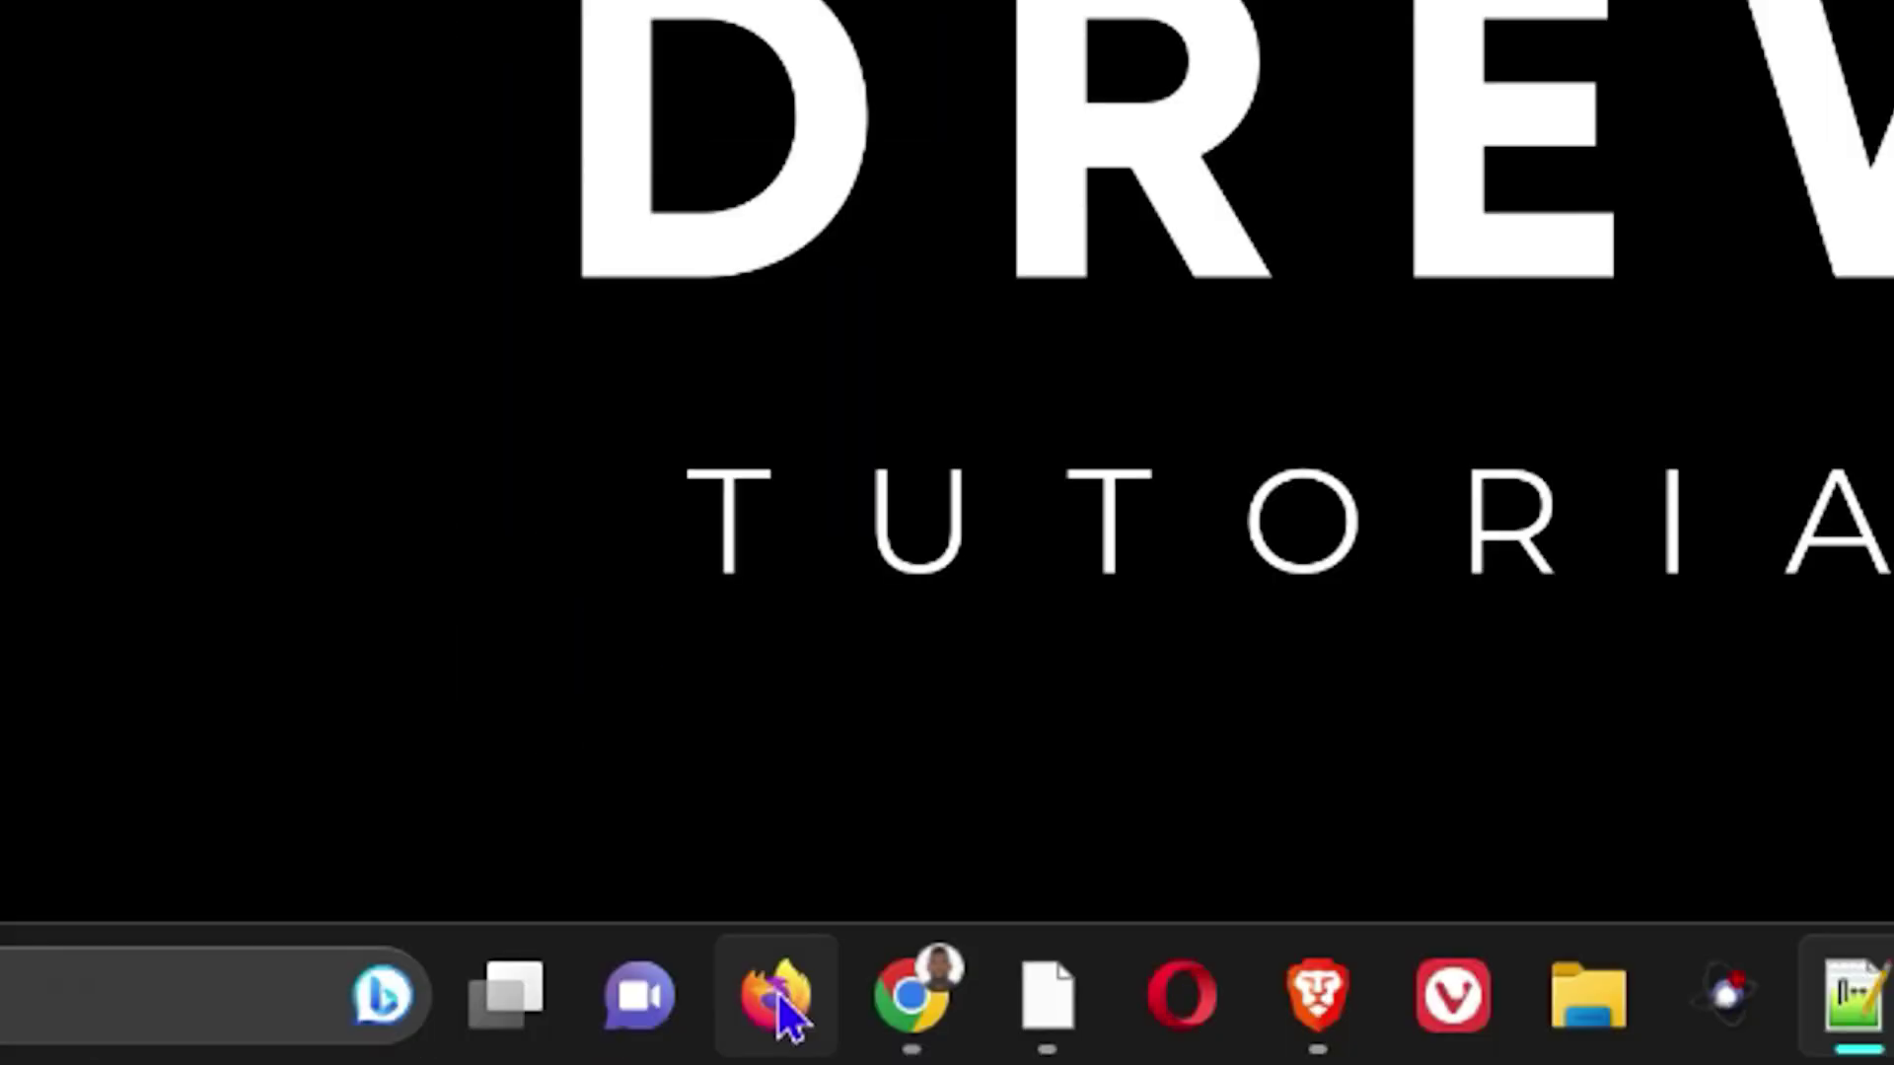
Switch to Firefox and search the web for "google chrome download".
click(754, 1042)
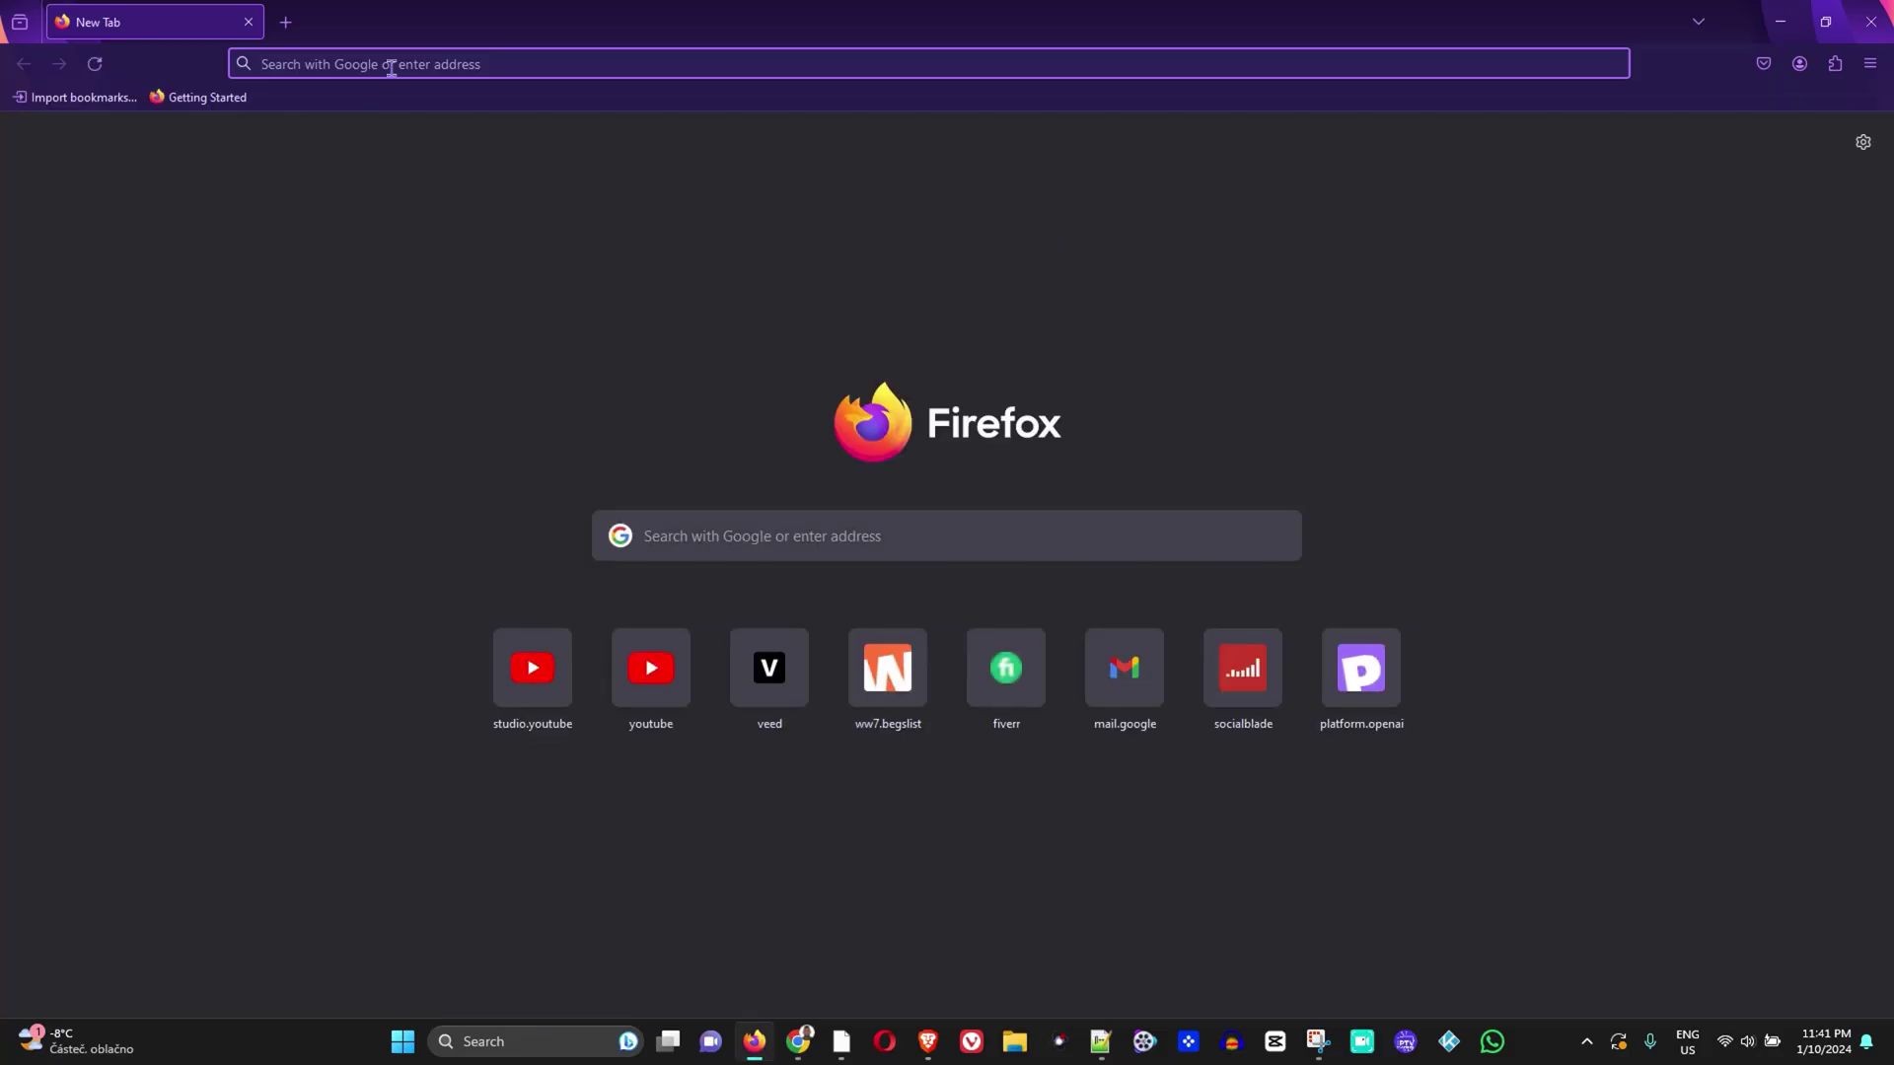
click(426, 64)
text(google chrome download)
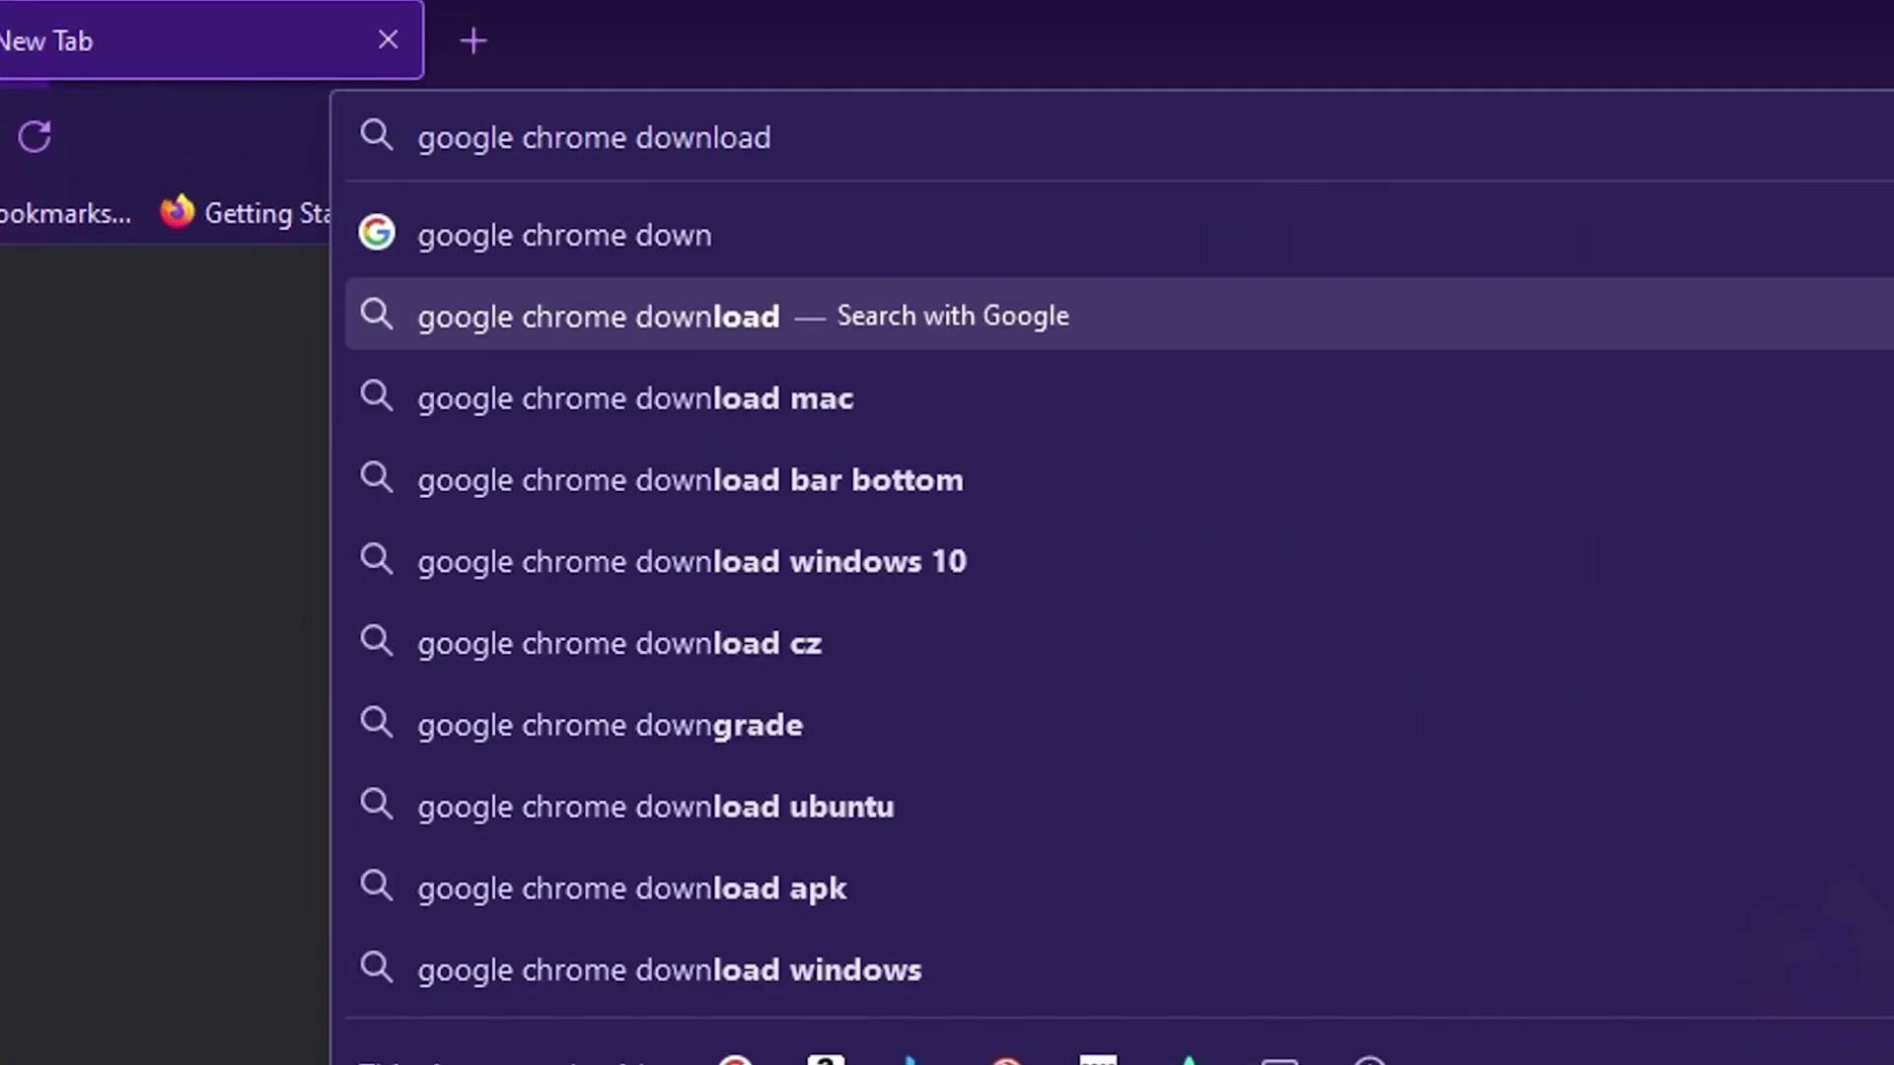
key(Return)
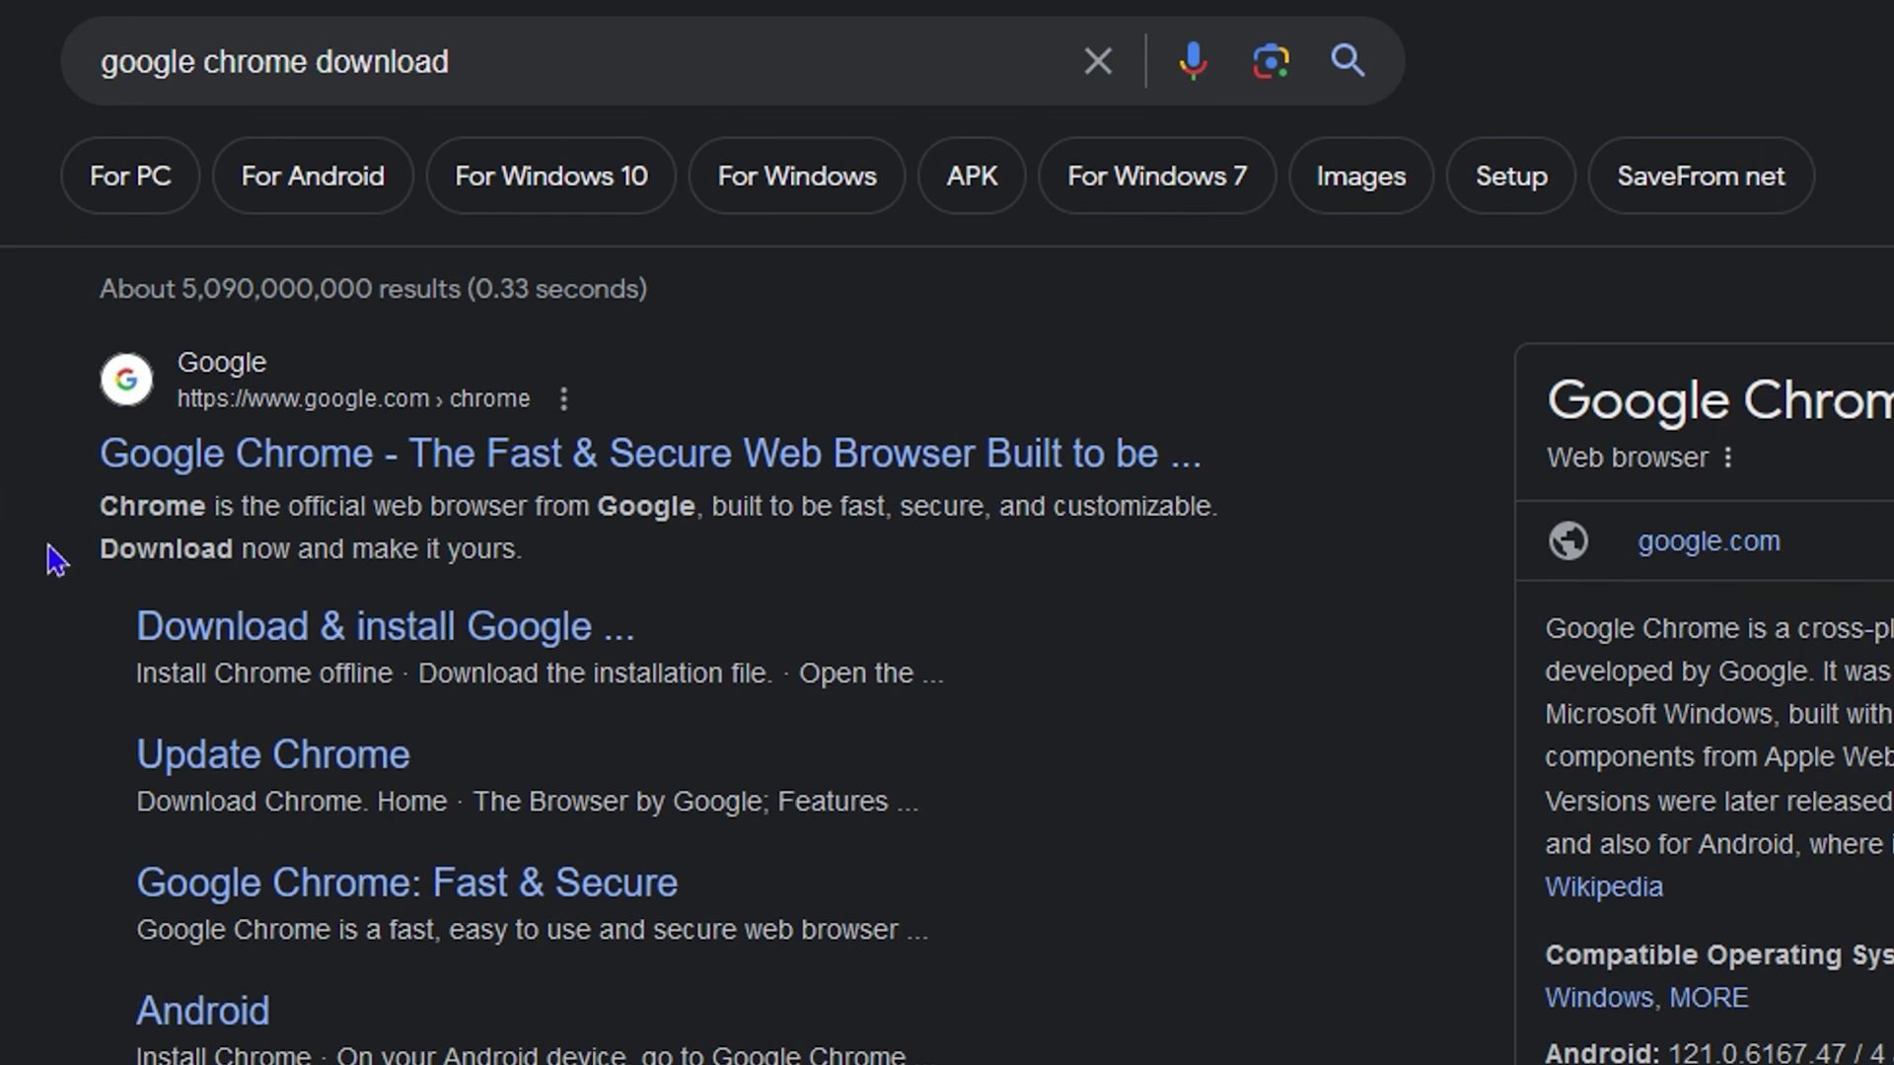
Download the Windows installer ChromeSetup.exe through Google's "Download & install Google Chrome" help page and show it in the recent downloads.
click(431, 653)
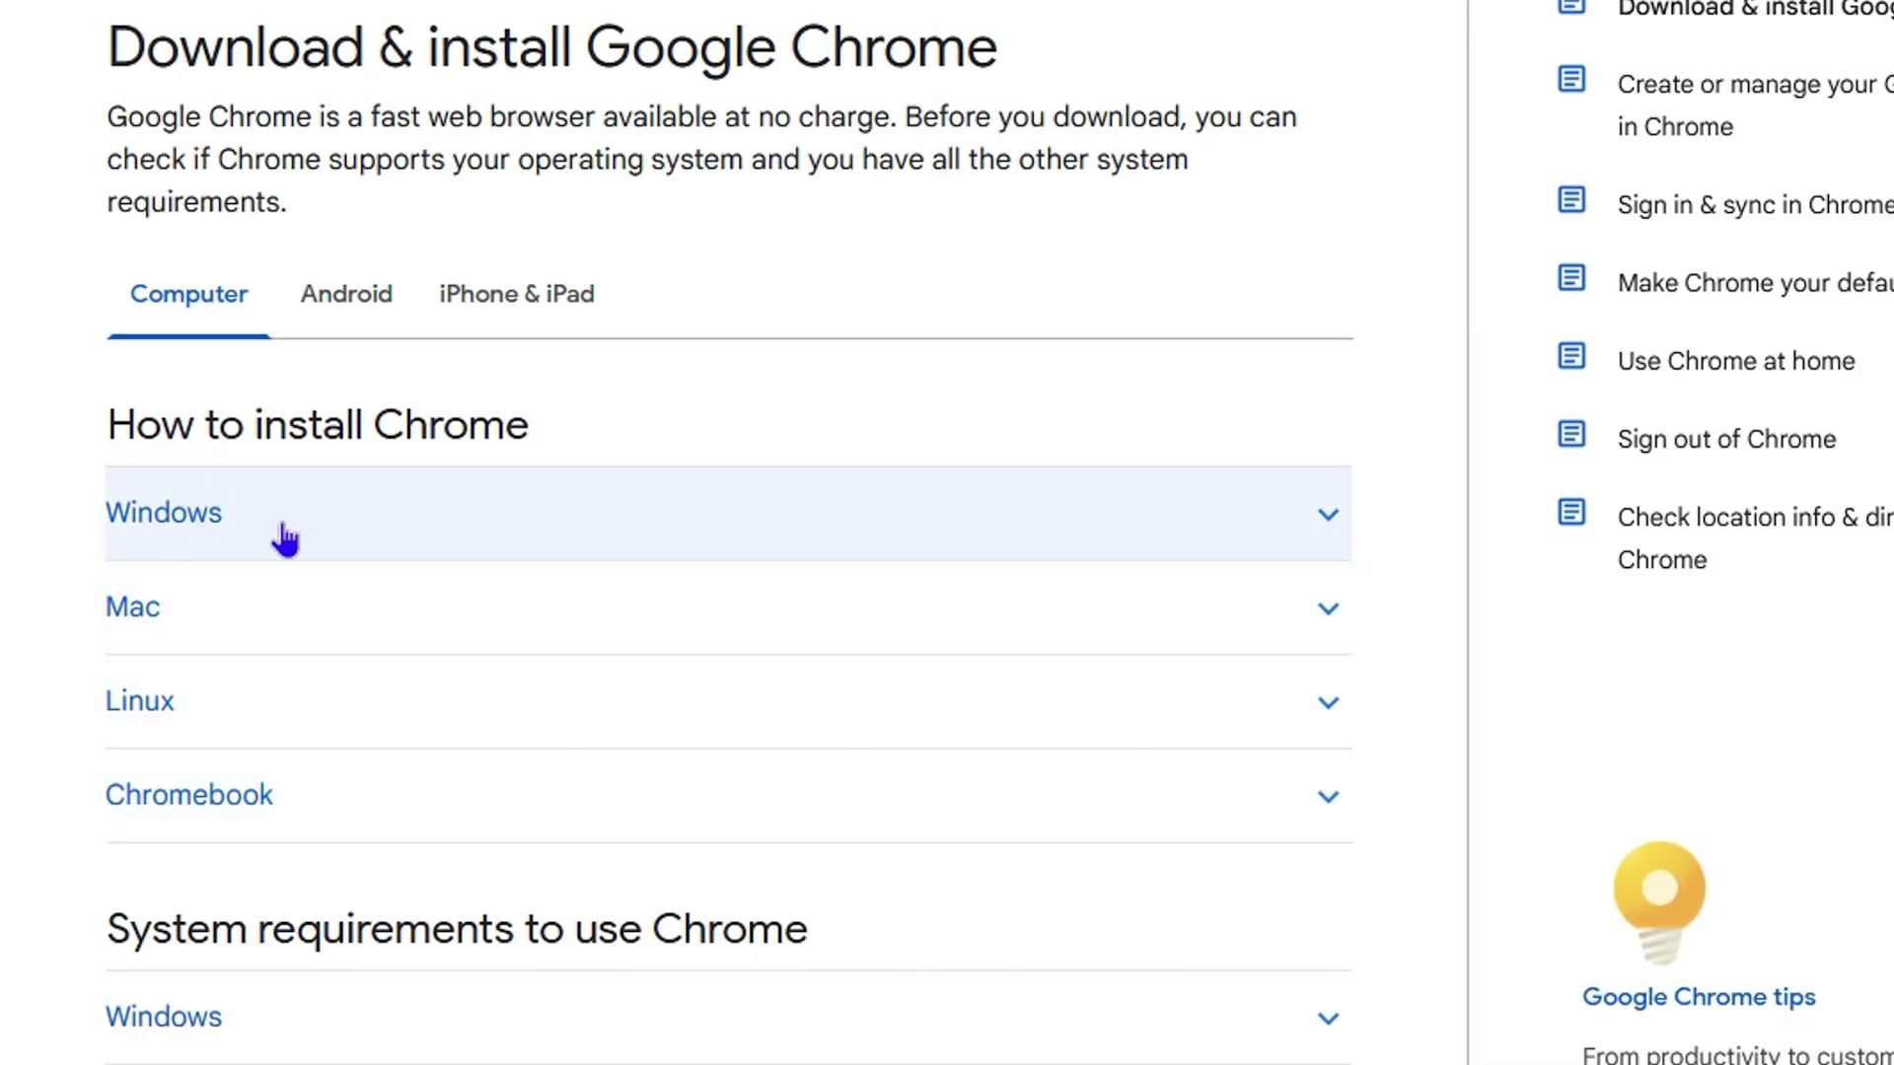
click(252, 536)
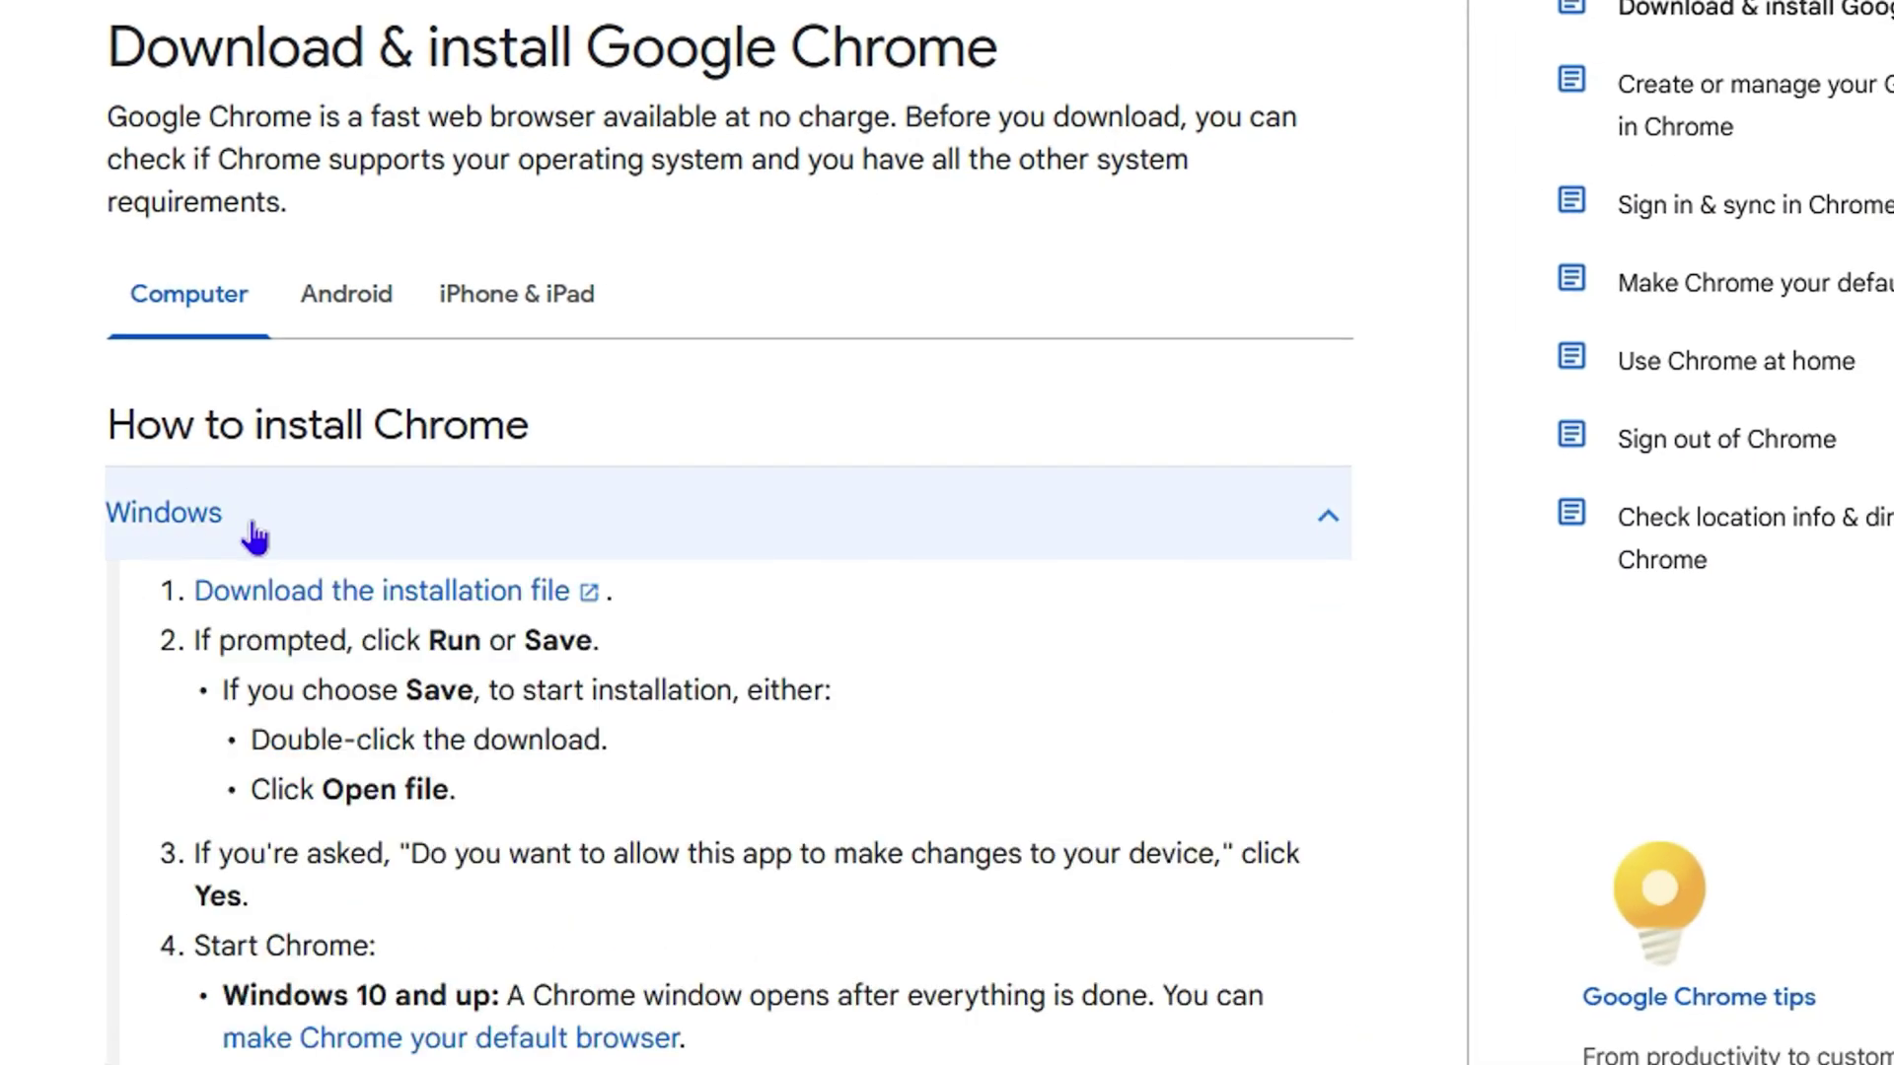
click(339, 596)
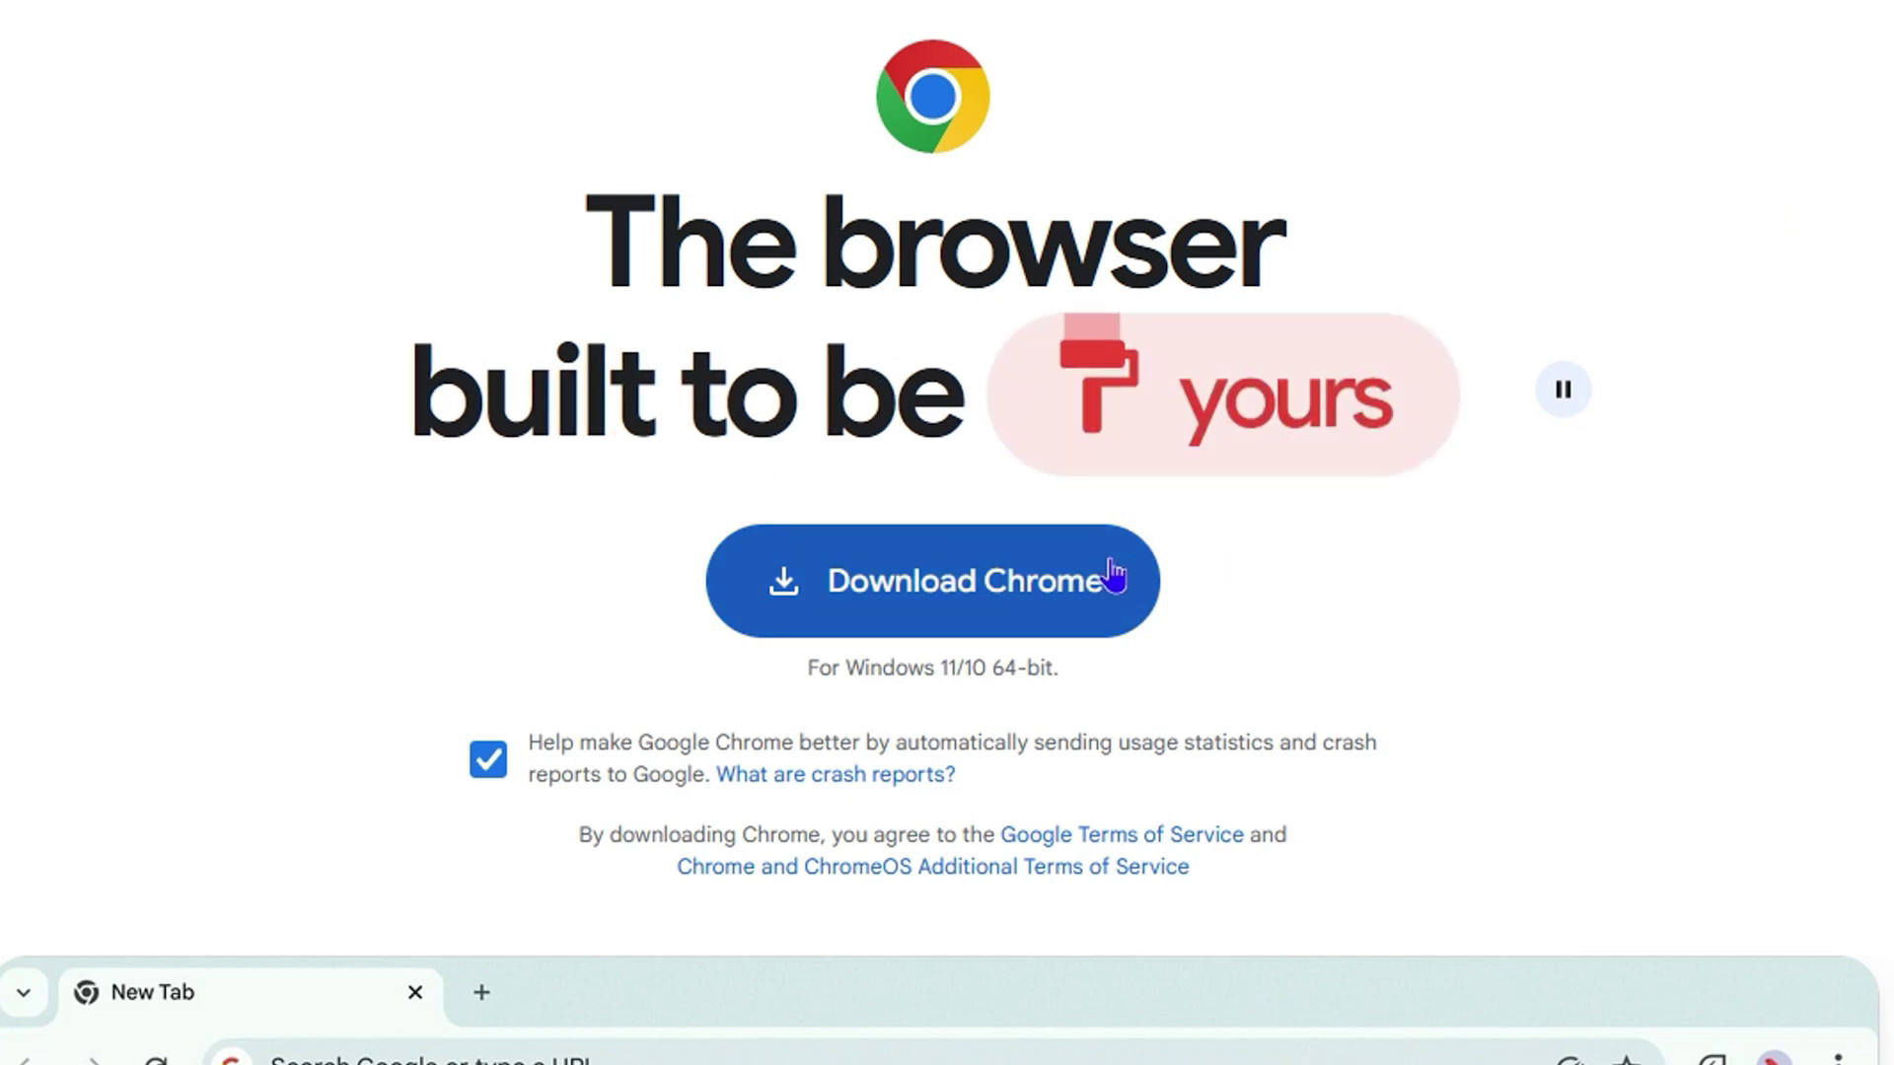
click(811, 596)
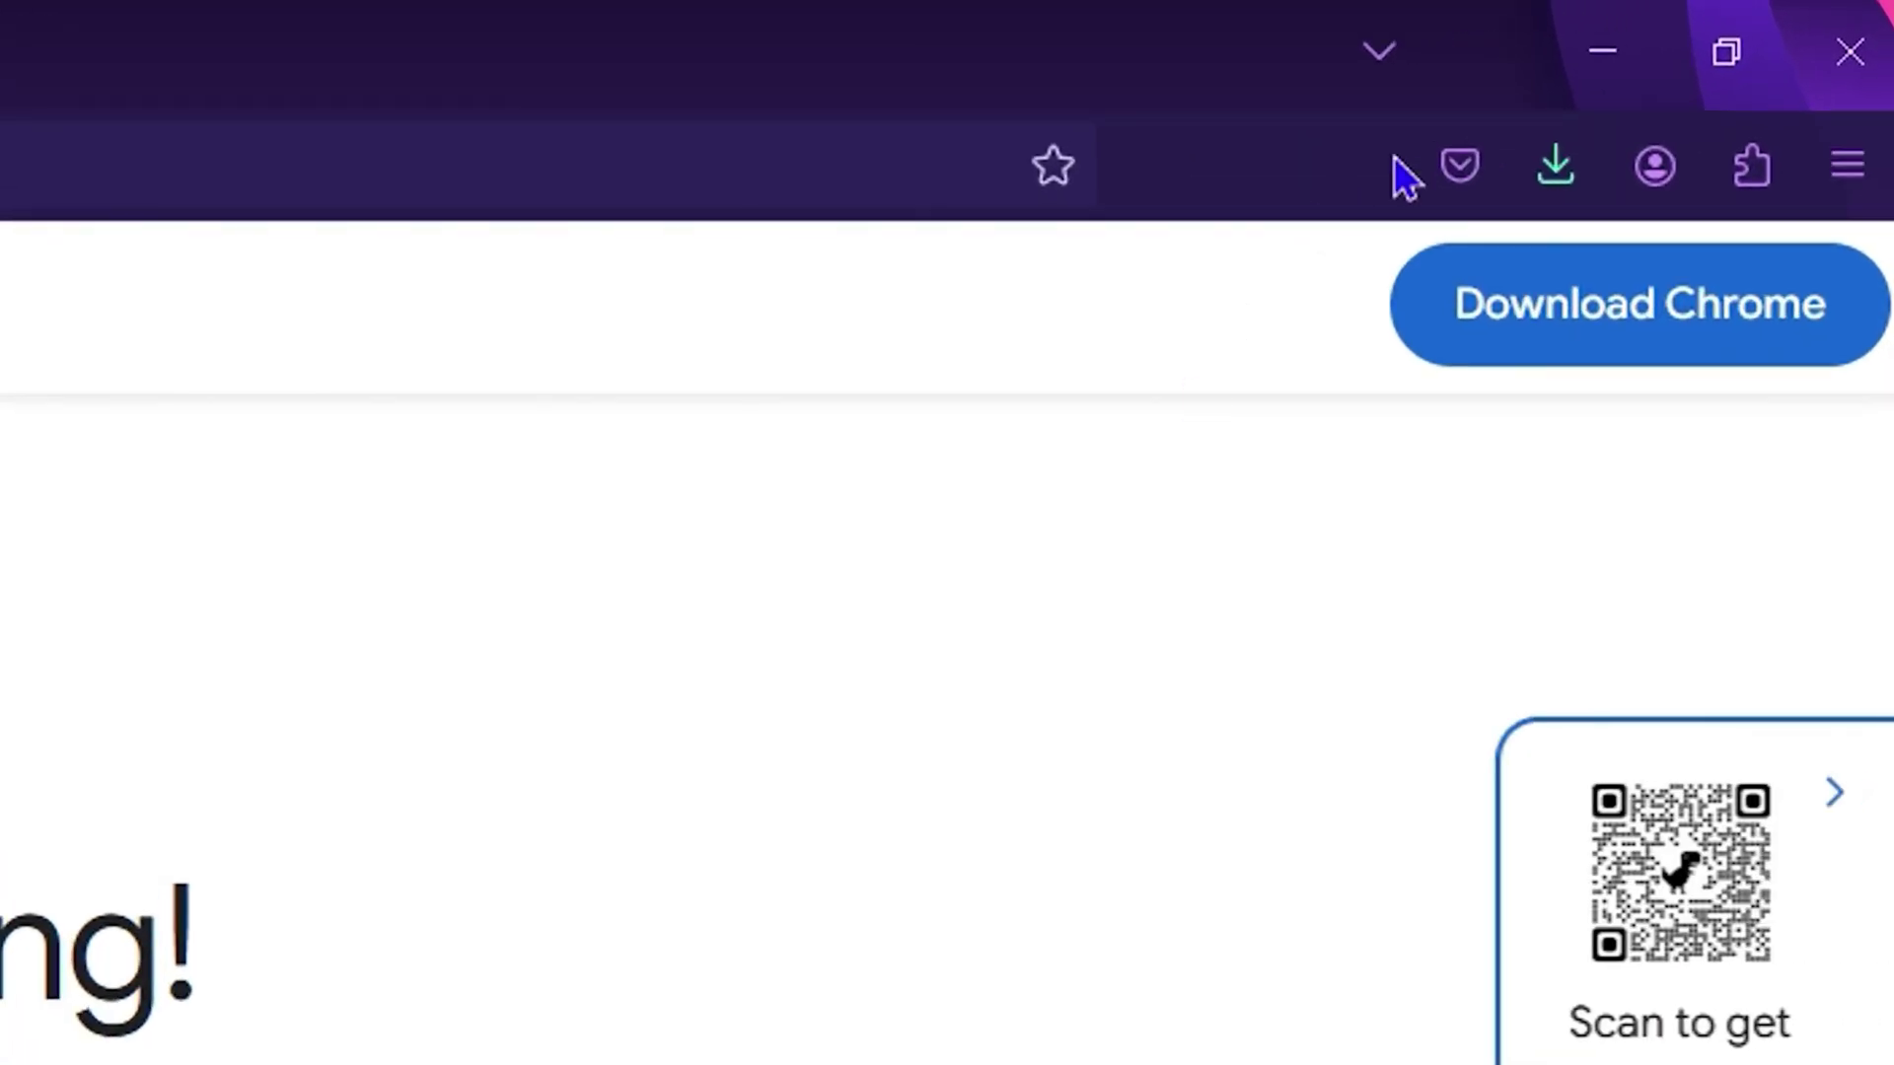
click(1558, 177)
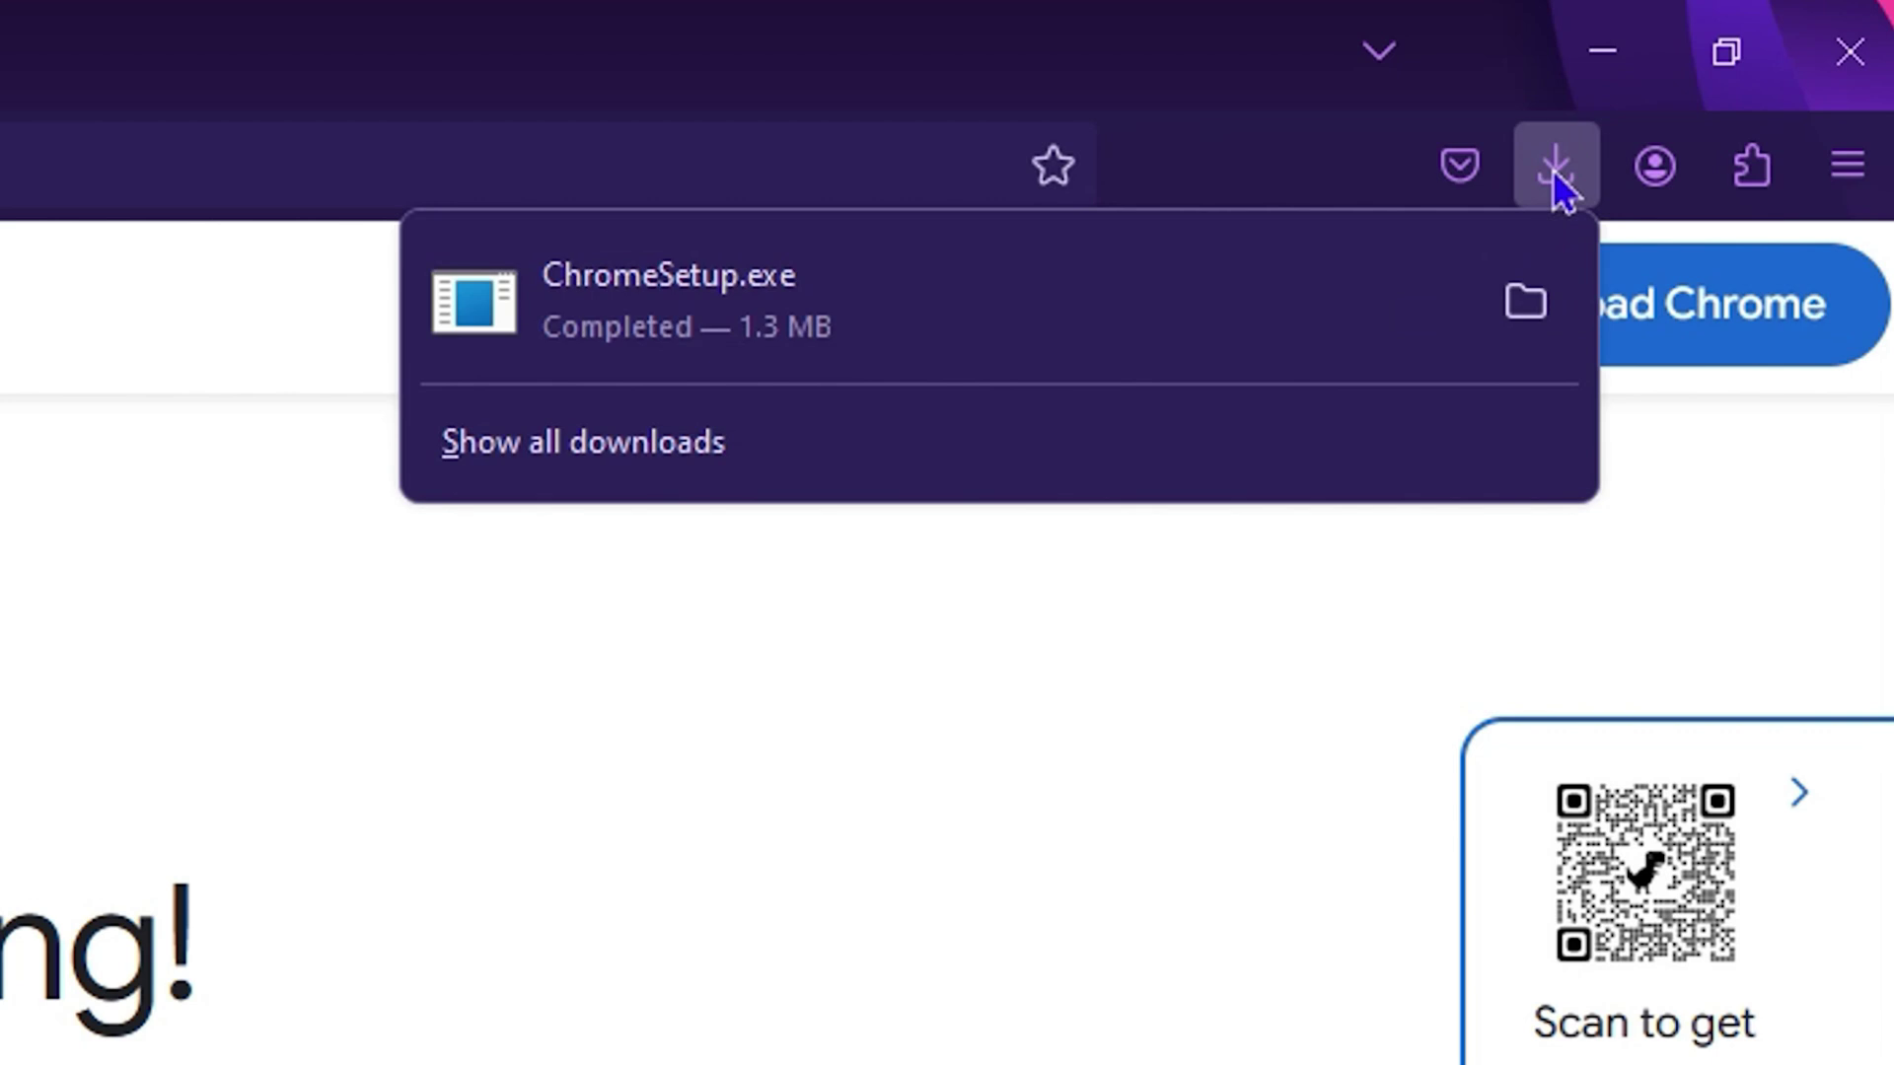